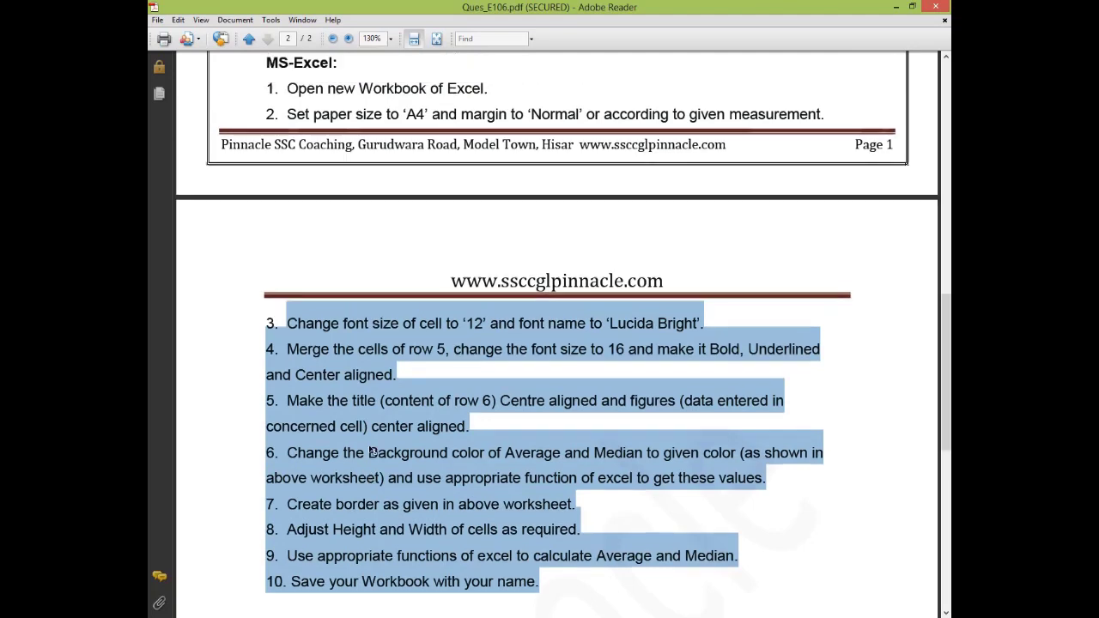
- Review the first instruction in the question PDF and restore its window to a smaller size that uncovers the desktop
left_click(512, 222)
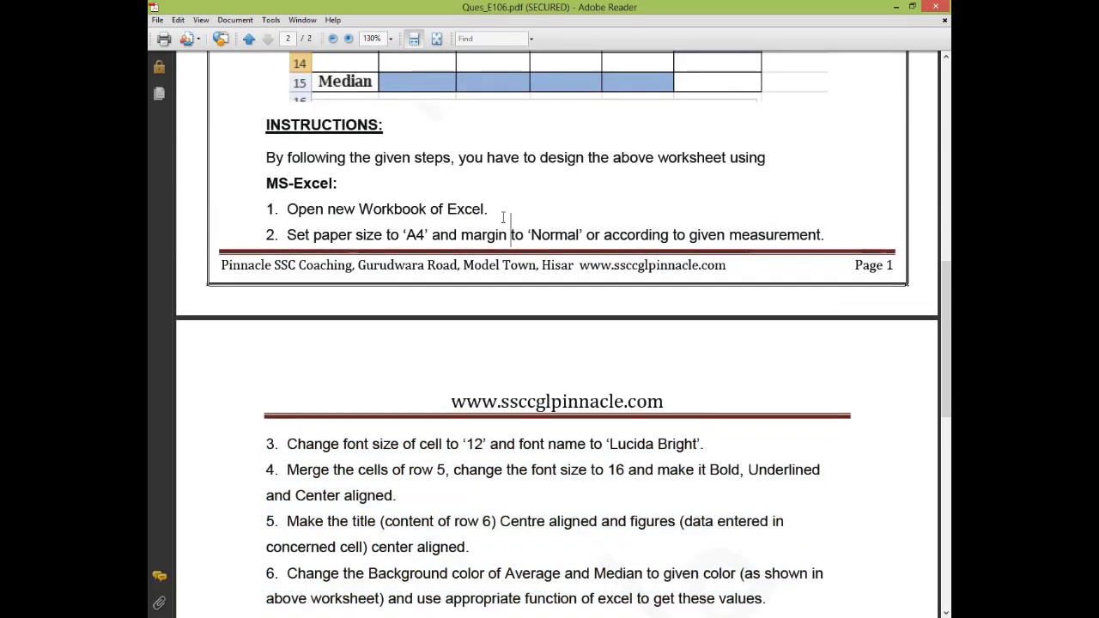
left_click_drag(287, 235, 487, 204)
left_click(622, 210)
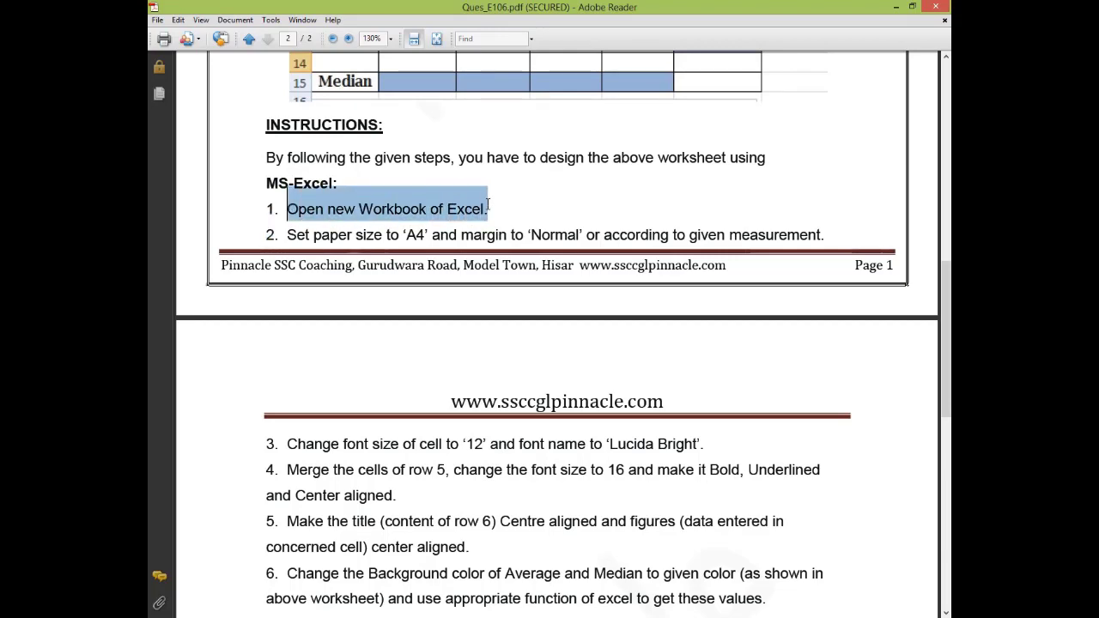
left_click(911, 6)
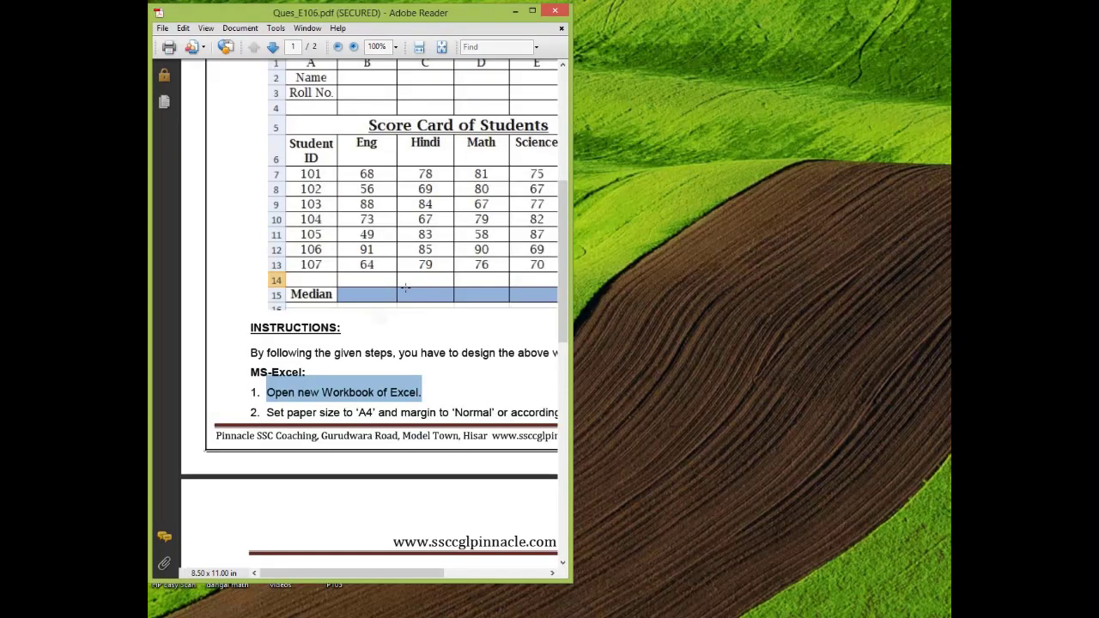
scroll(406, 288, "down", 1)
scroll(408, 290, "down", 2)
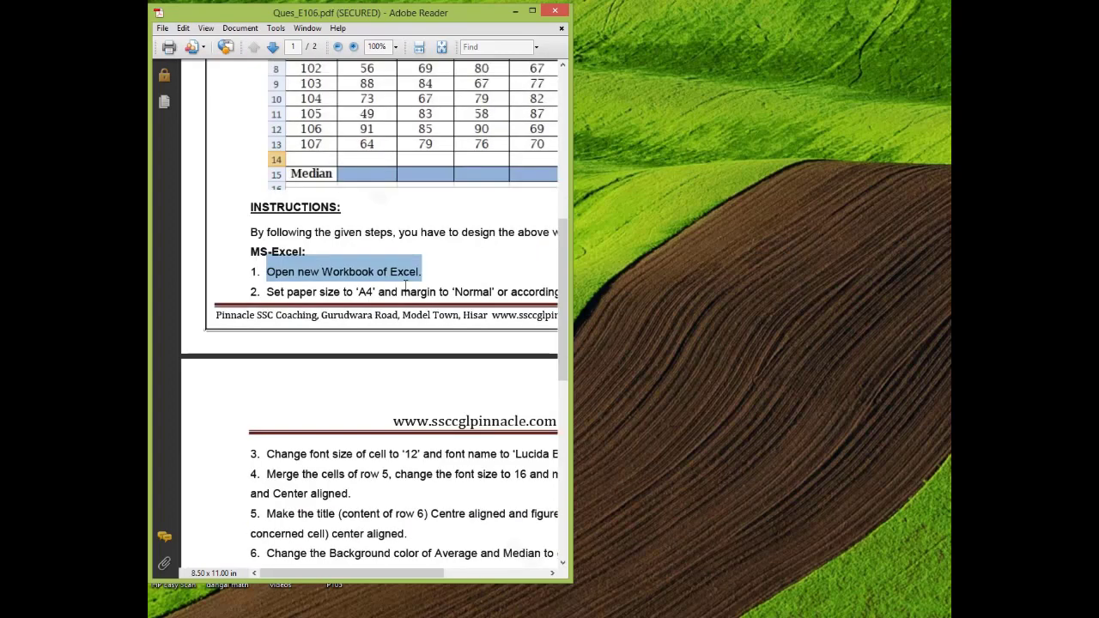
- Create a new Excel worksheet file on the desktop, name it E106.., and open it in Excel
right_click(661, 219)
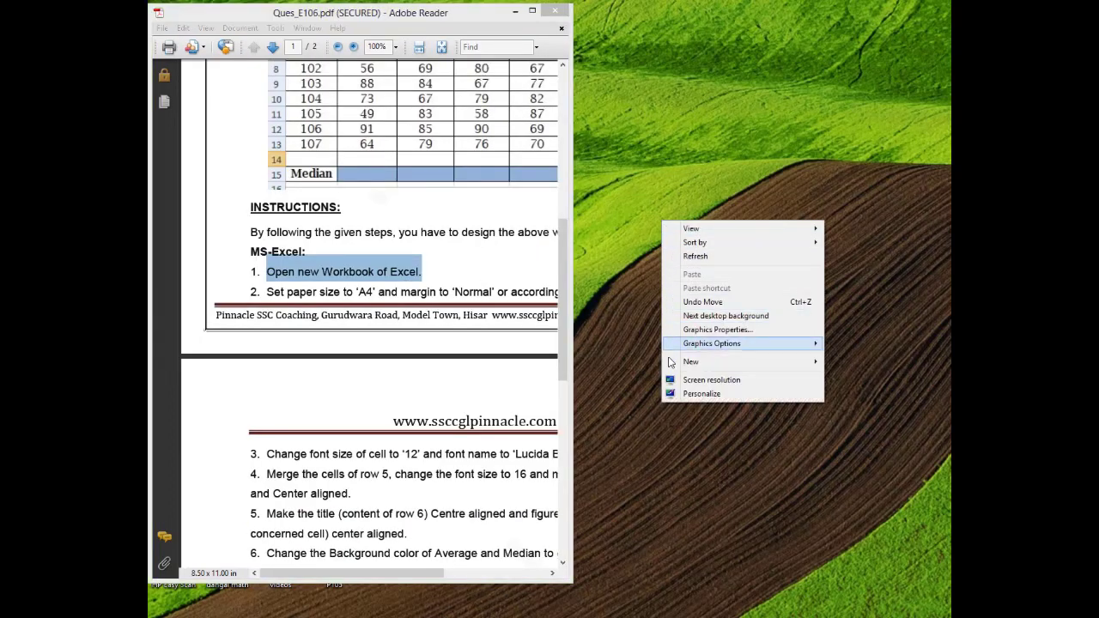
mouse_move(670, 361)
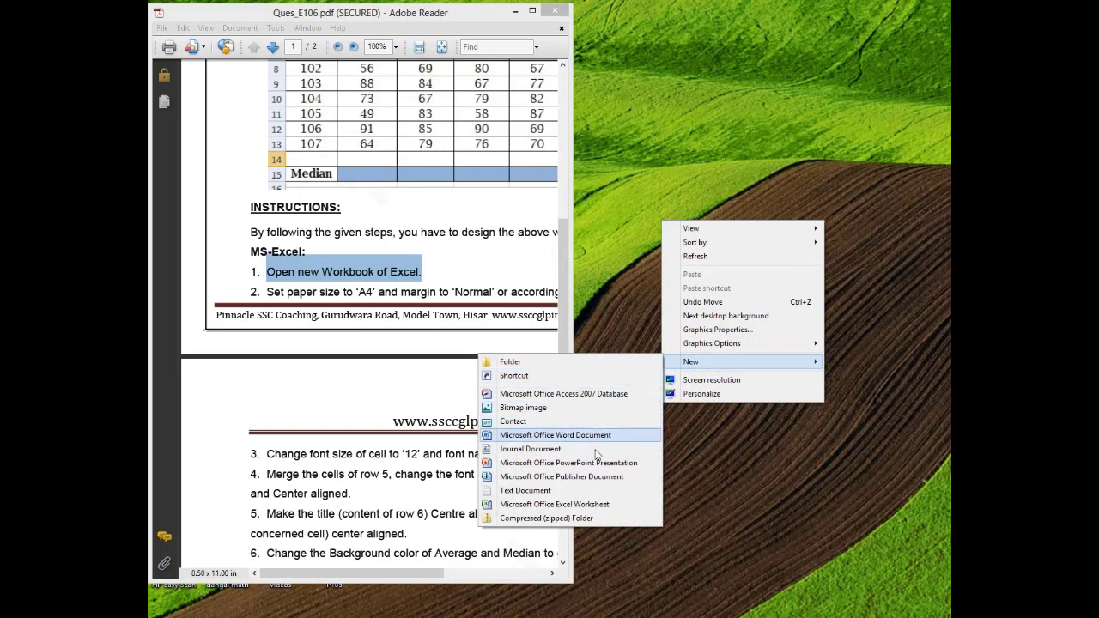
left_click(589, 504)
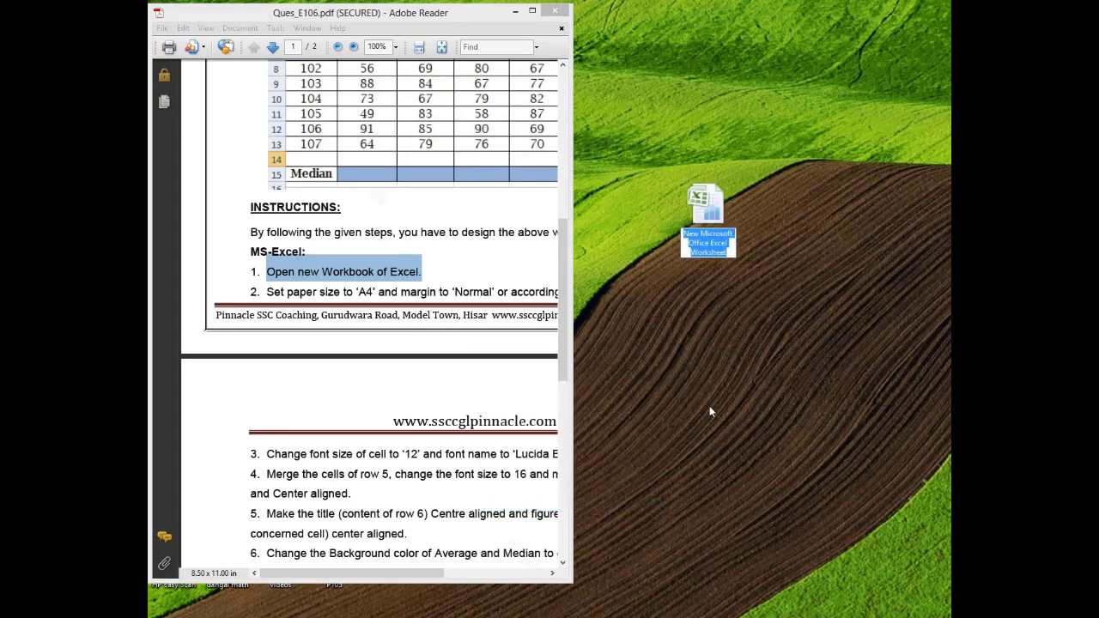
type("E")
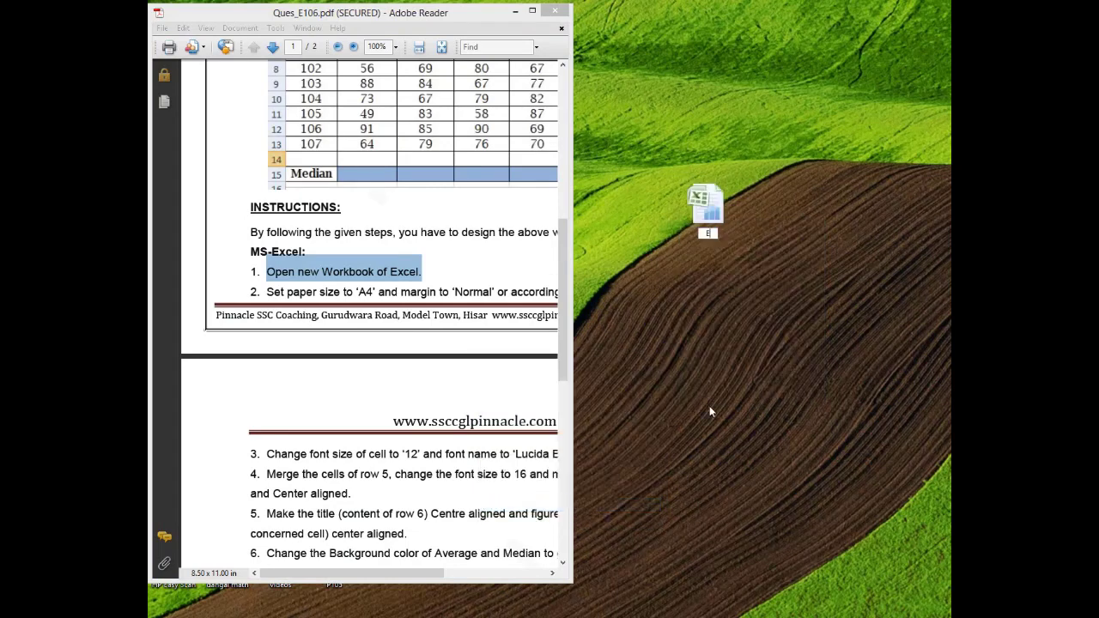
type("106")
key("Return")
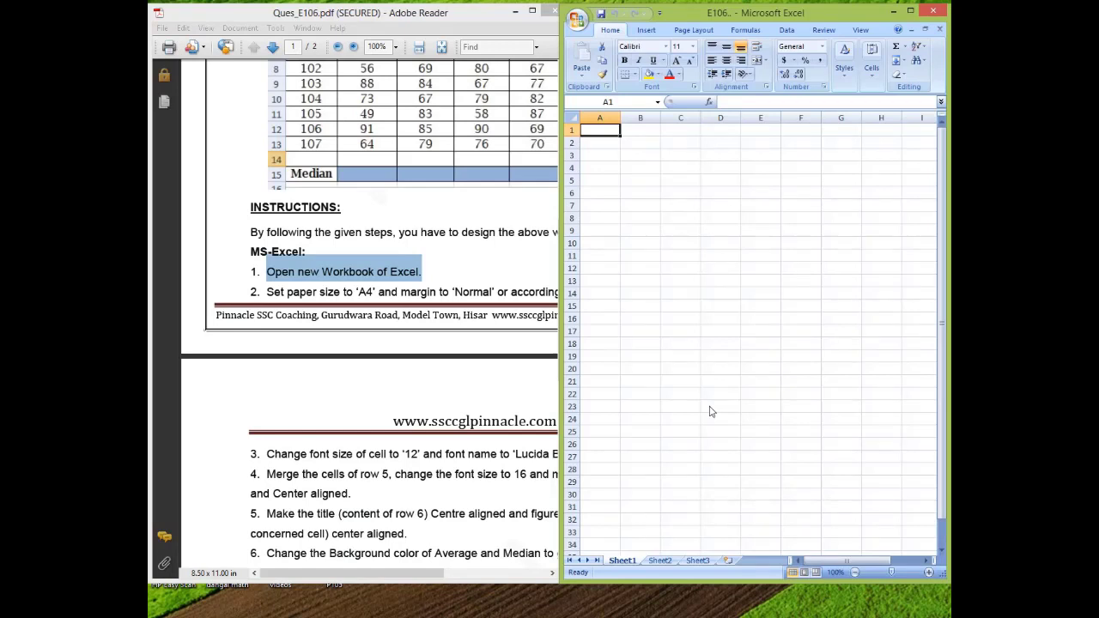
- Set the worksheet's paper size to A4 and its margins to Normal, following the PDF's second instruction
left_click(267, 292)
left_click_drag(267, 292, 507, 300)
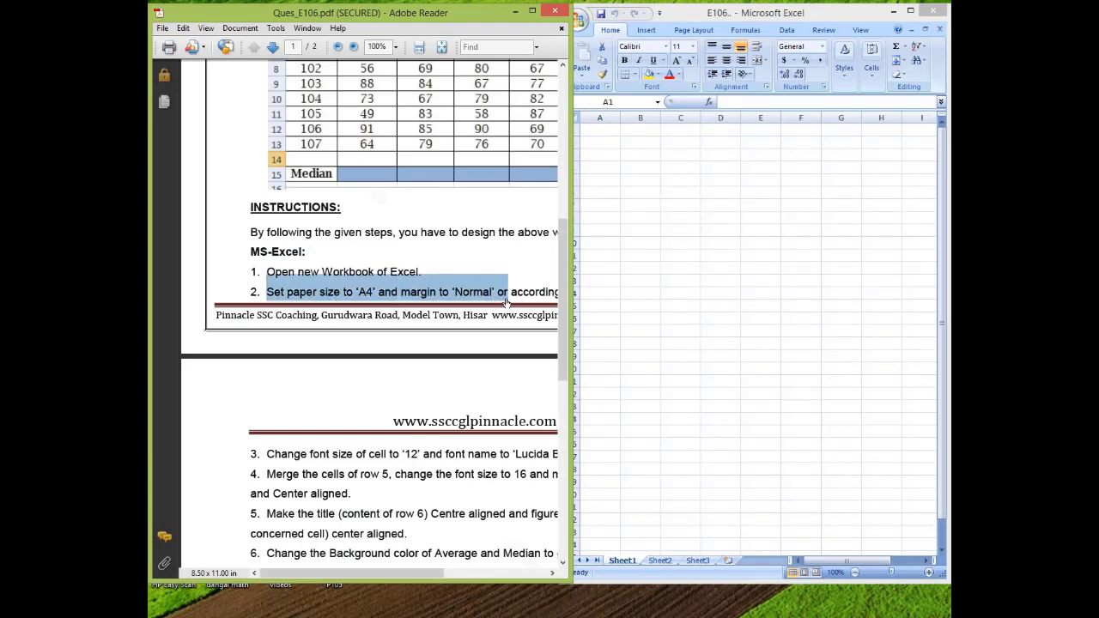
left_click(692, 33)
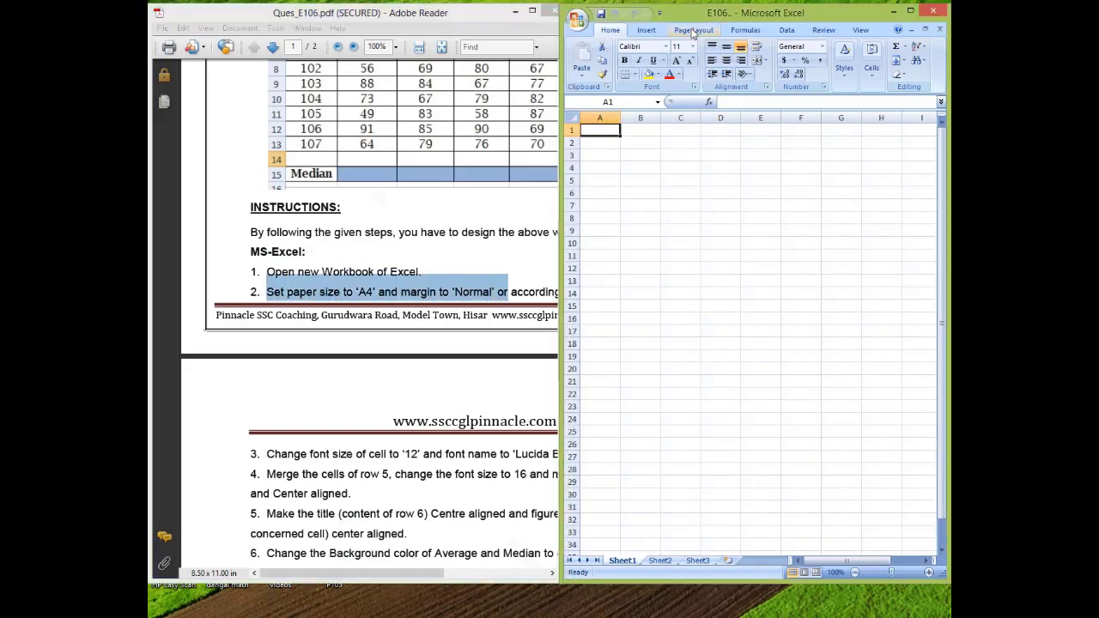
left_click(692, 31)
left_click(668, 60)
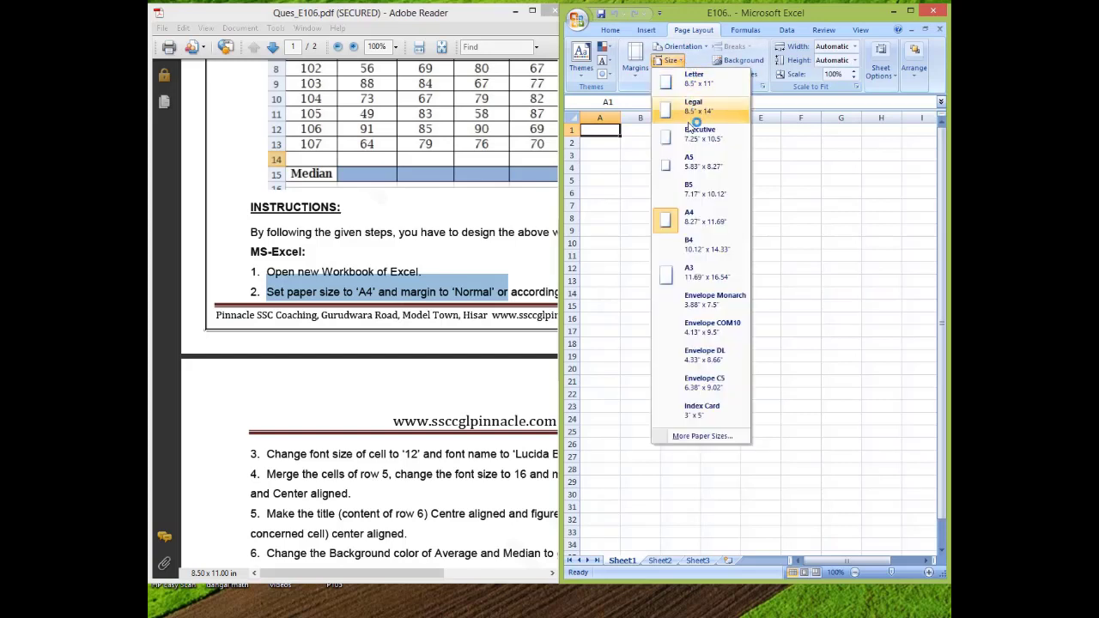
left_click(678, 216)
left_click(635, 66)
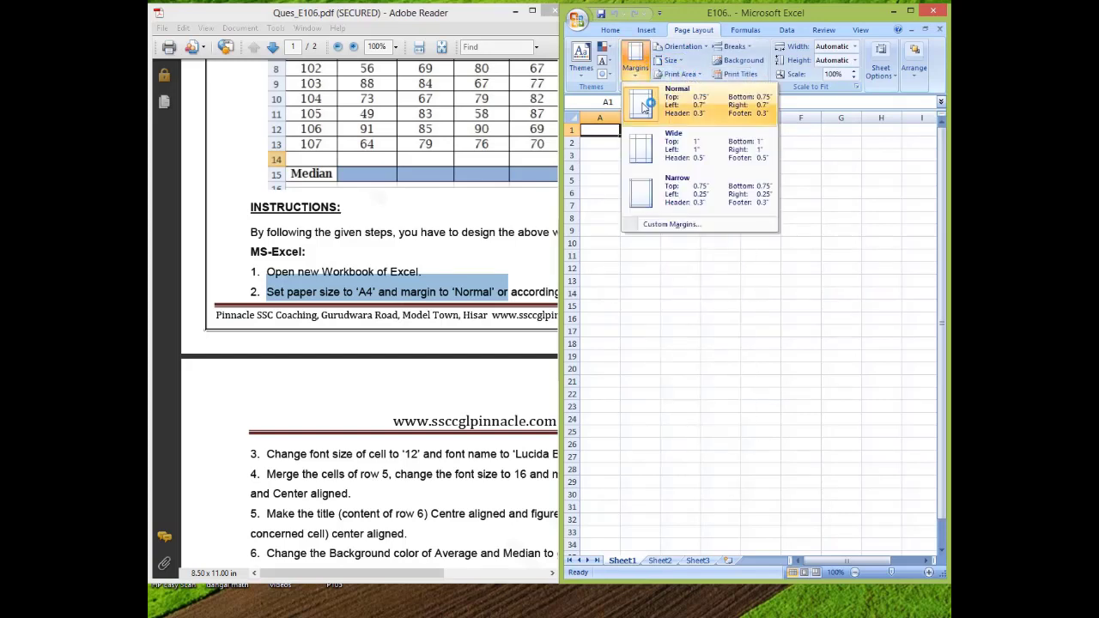
left_click(643, 106)
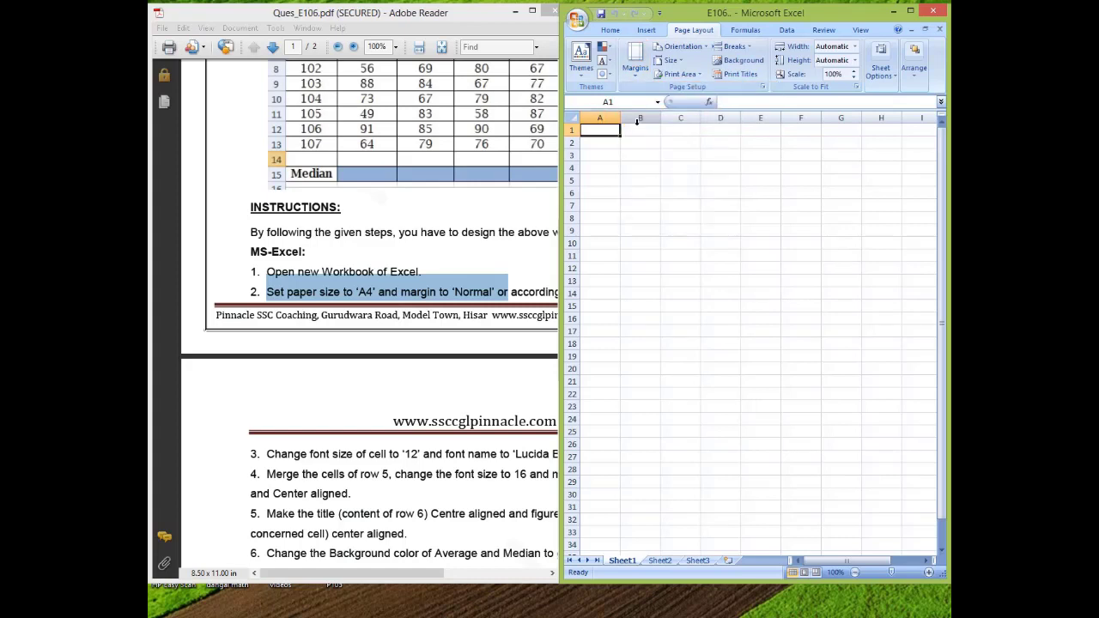
- Set the font of the whole sheet to Lucida Bright at size 12, following the PDF's third instruction
left_click_drag(268, 454, 375, 454)
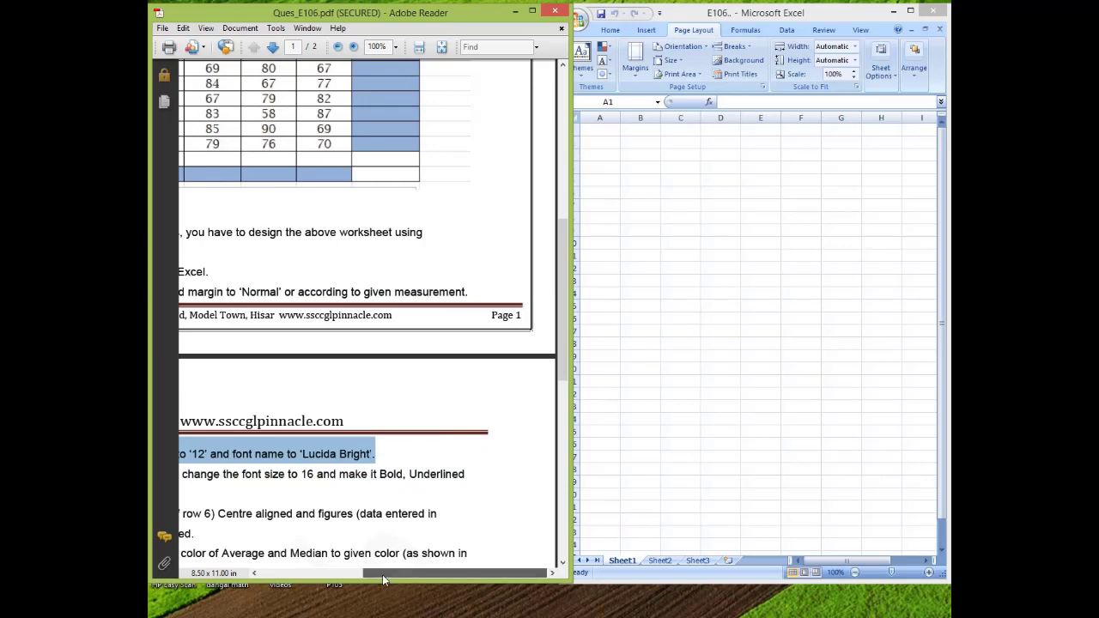
left_click_drag(382, 575, 308, 579)
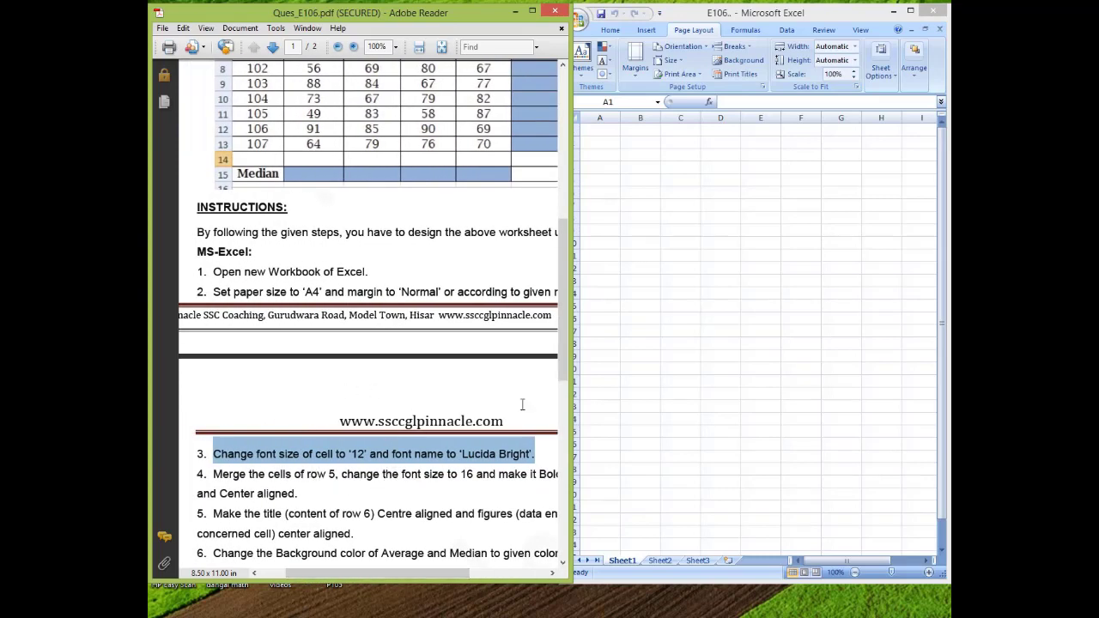
left_click_drag(578, 123, 572, 120)
left_click(574, 119)
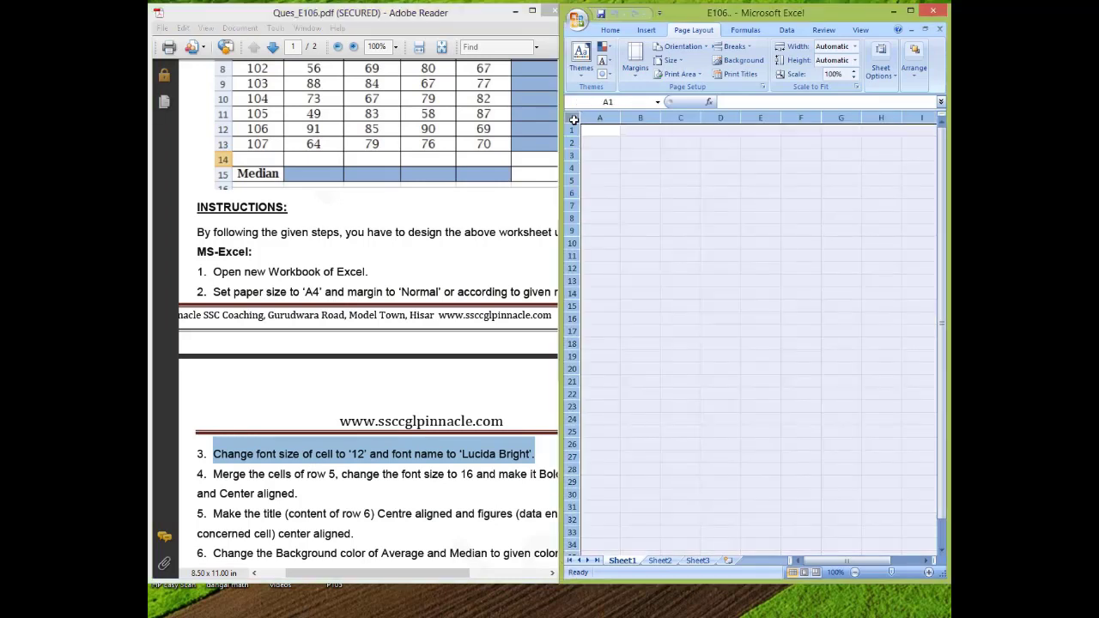
left_click(611, 31)
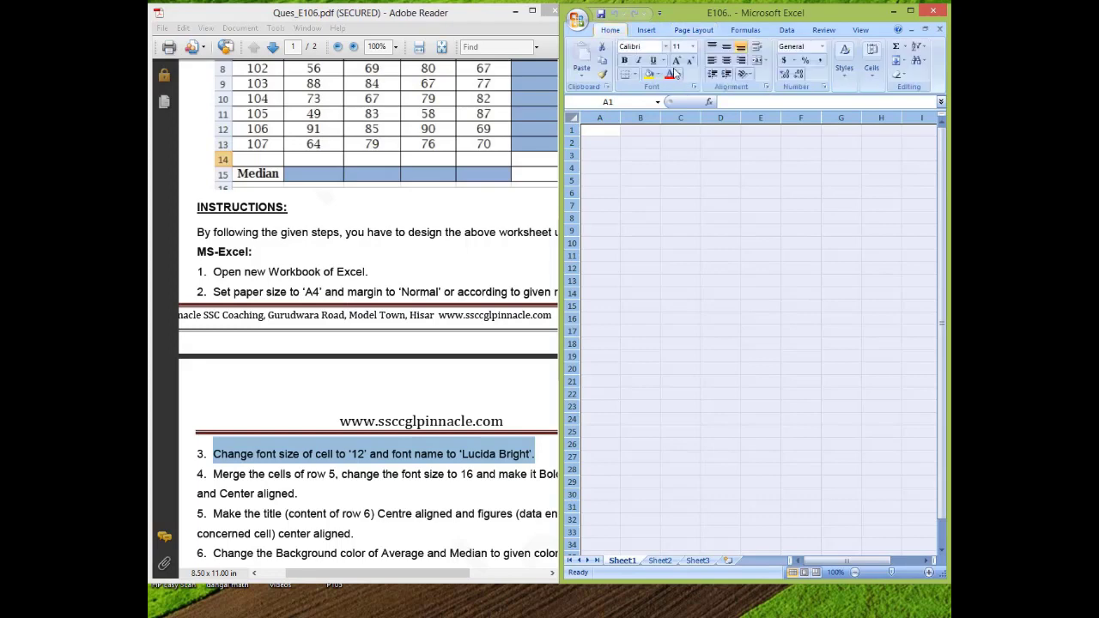
left_click(666, 49)
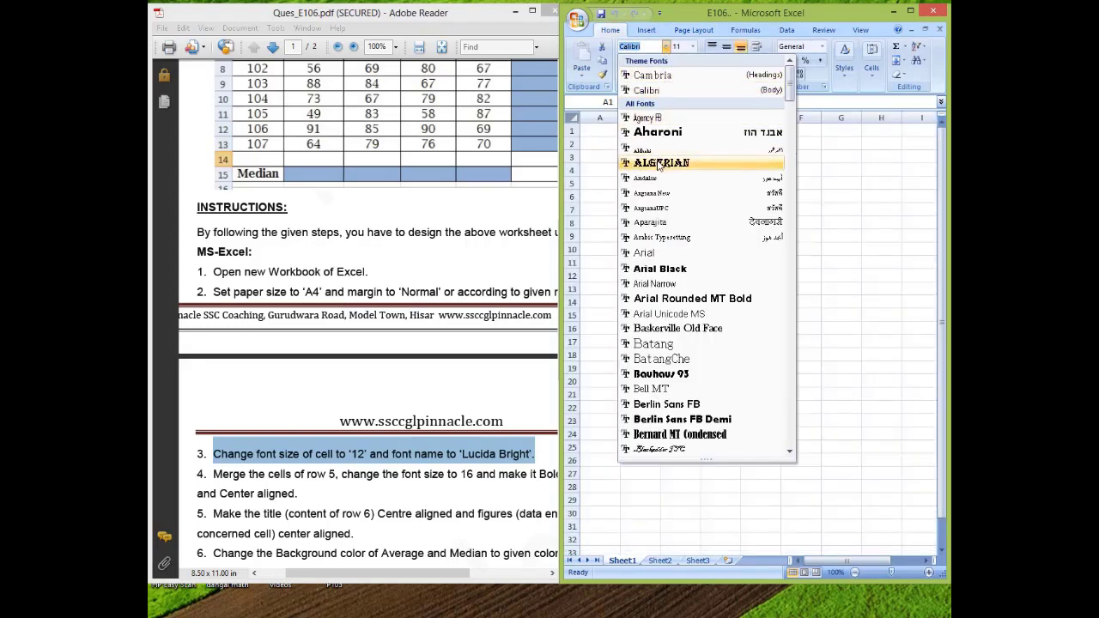
type("Lucida Bright")
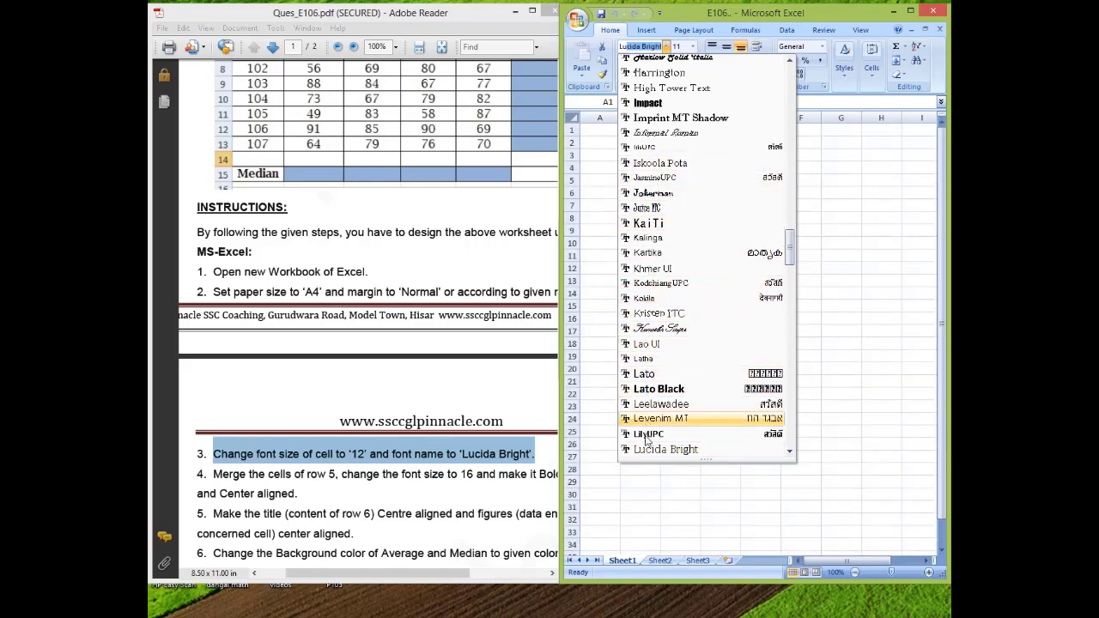
left_click(649, 449)
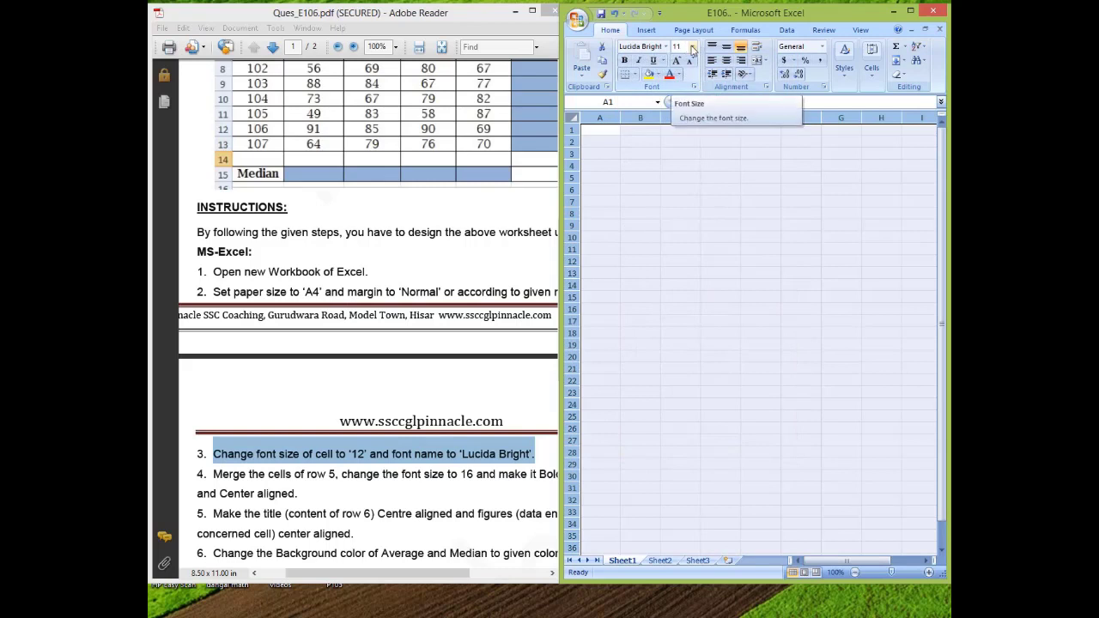
left_click(692, 51)
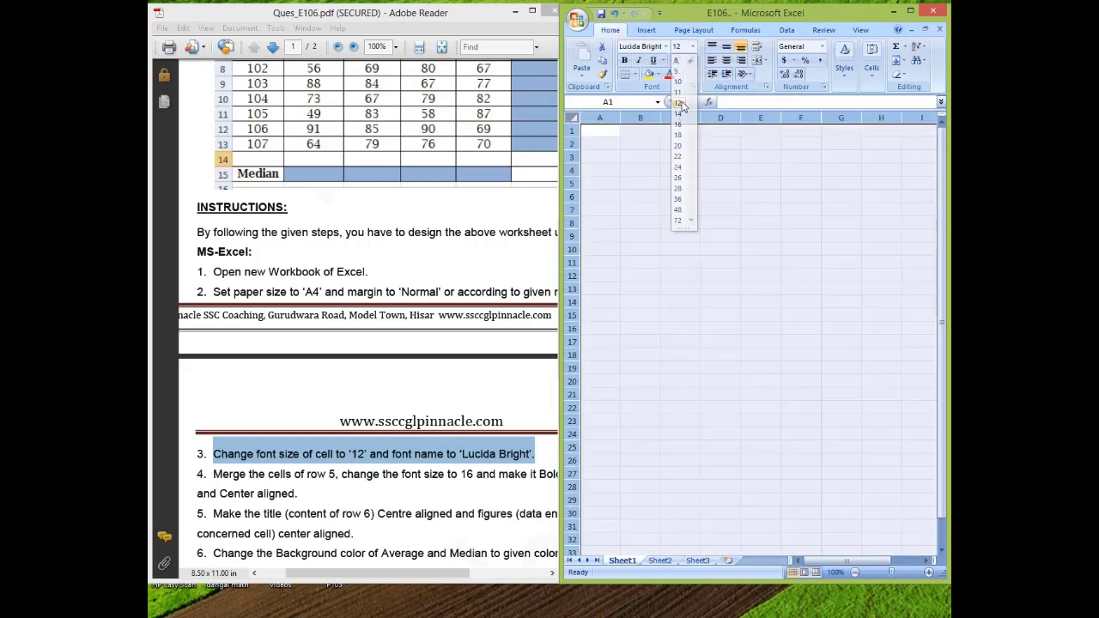
left_click(678, 103)
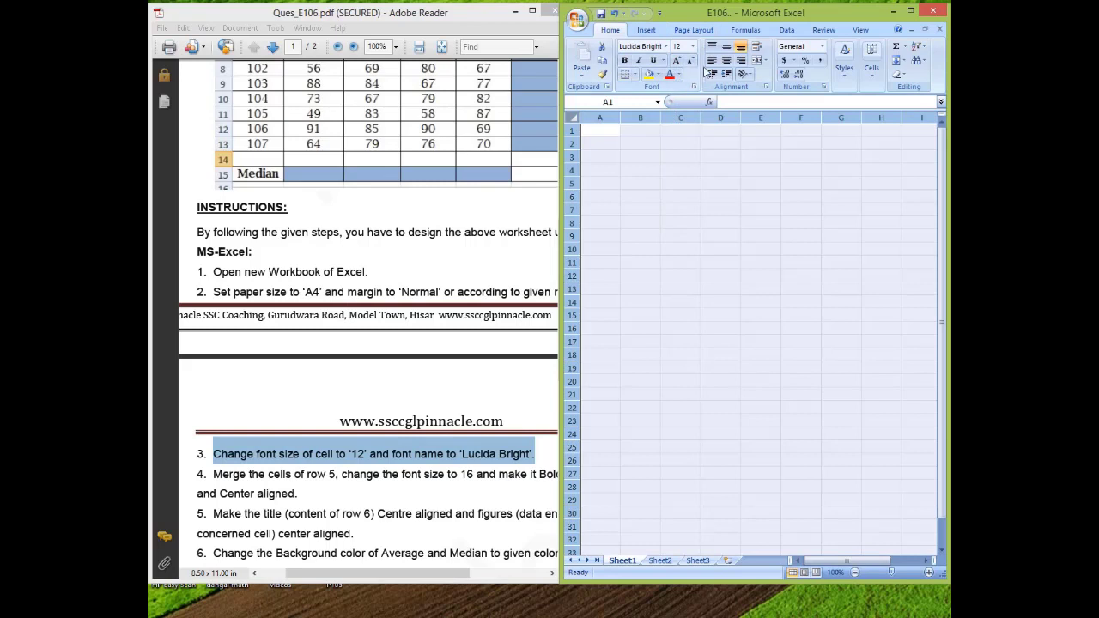
- Apply all borders to the range A1:F15 to match the table in the PDF's sample worksheet
left_click(532, 267)
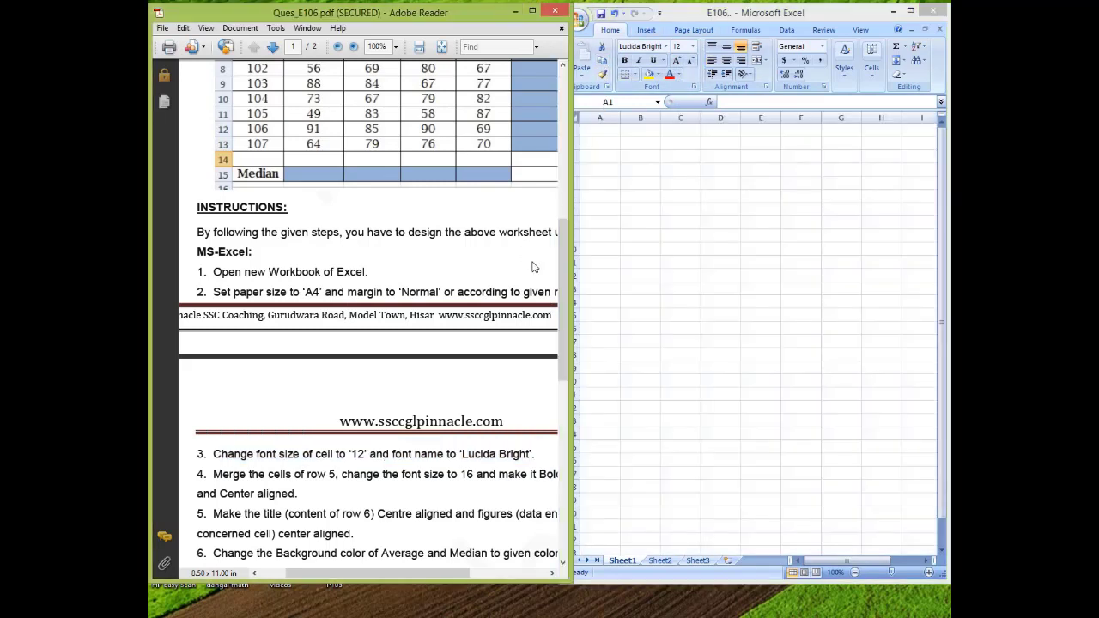
left_click_drag(563, 239, 569, 178)
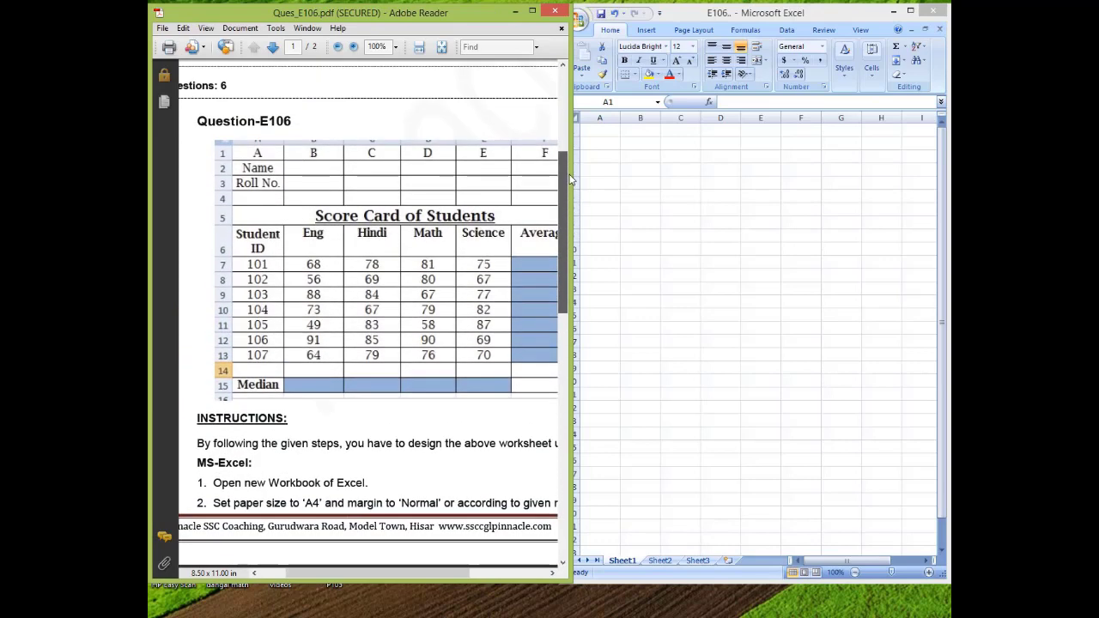
left_click_drag(415, 572, 419, 579)
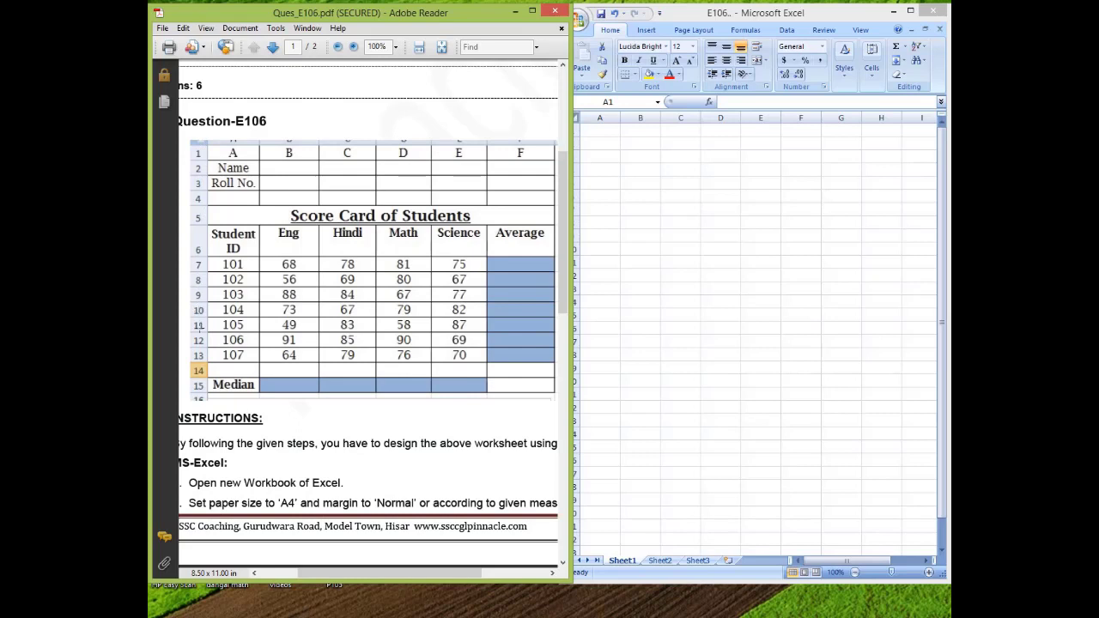
left_click(600, 131)
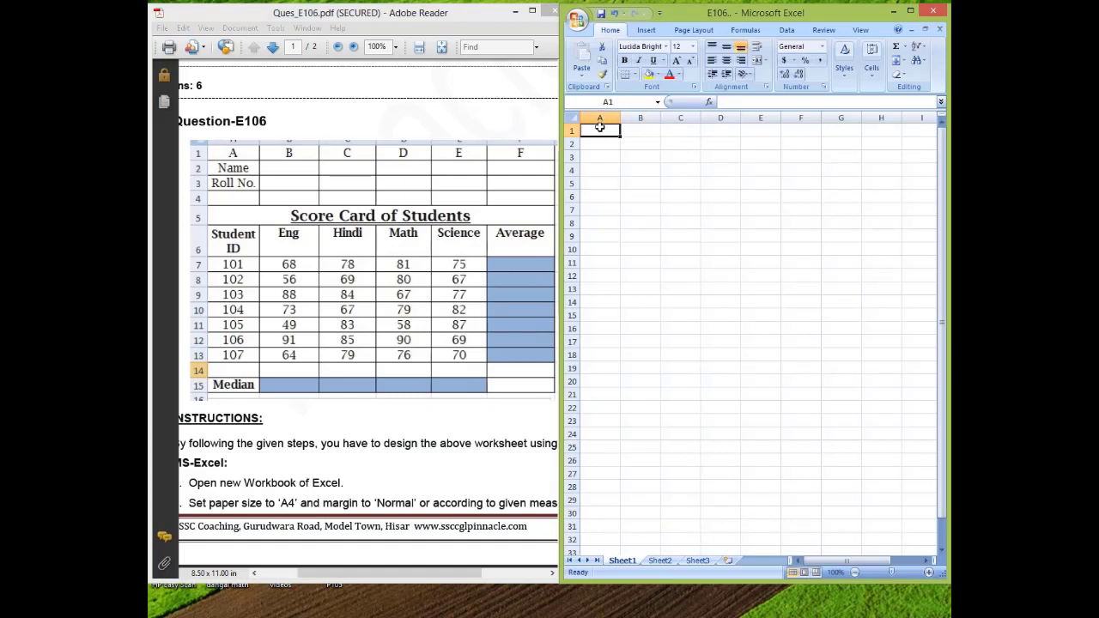
left_click_drag(600, 127, 805, 315)
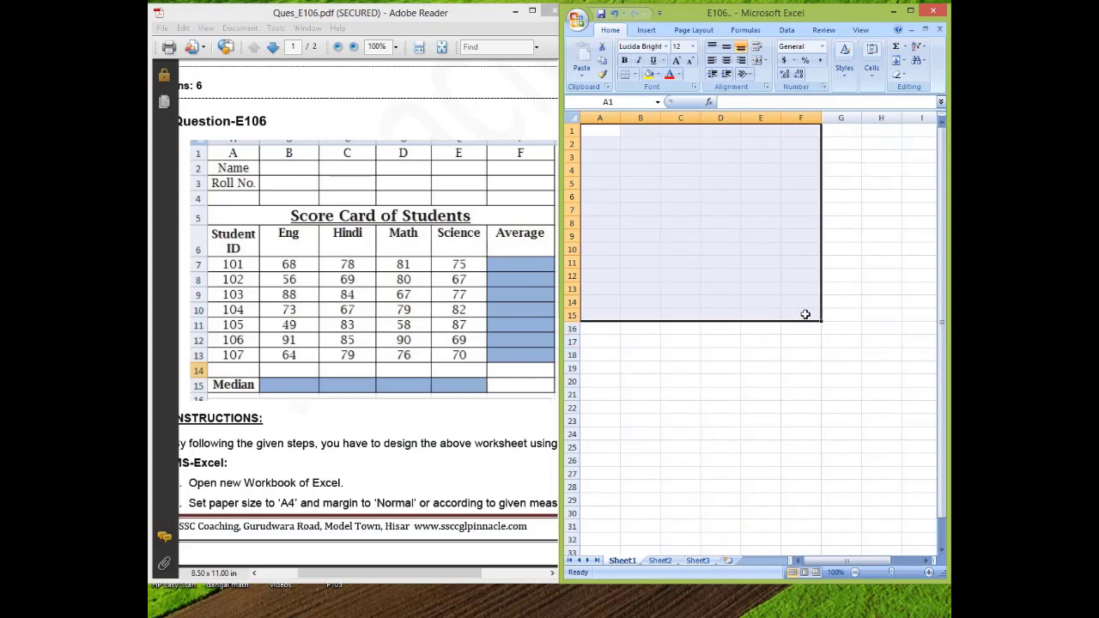
left_click(547, 428)
scroll(549, 434, "down", 5)
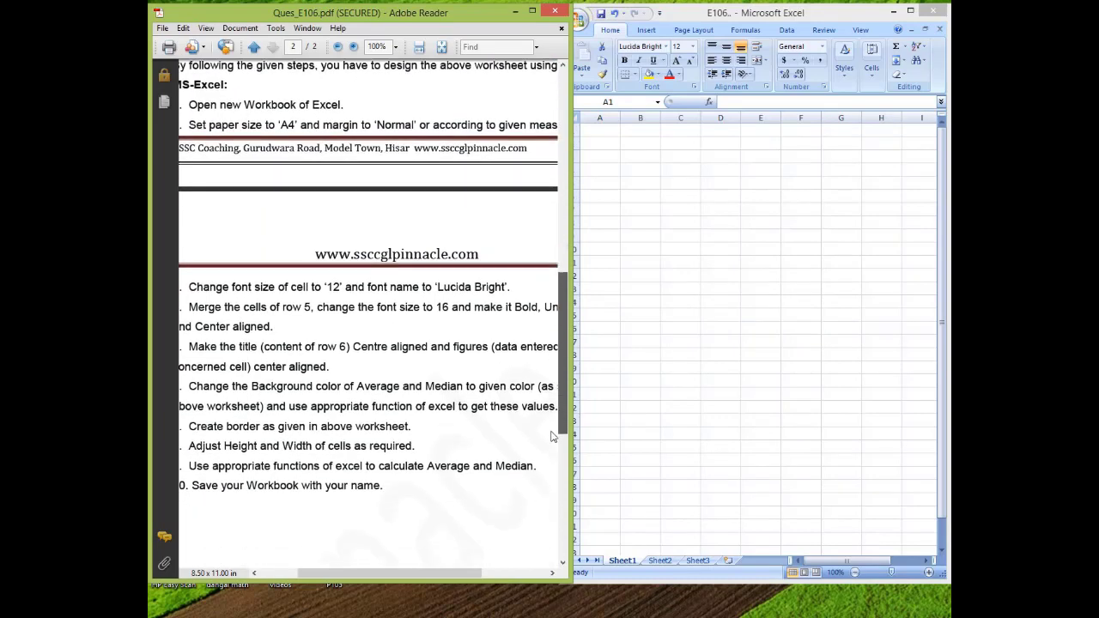
scroll(552, 436, "down", 1)
left_click_drag(192, 418, 410, 417)
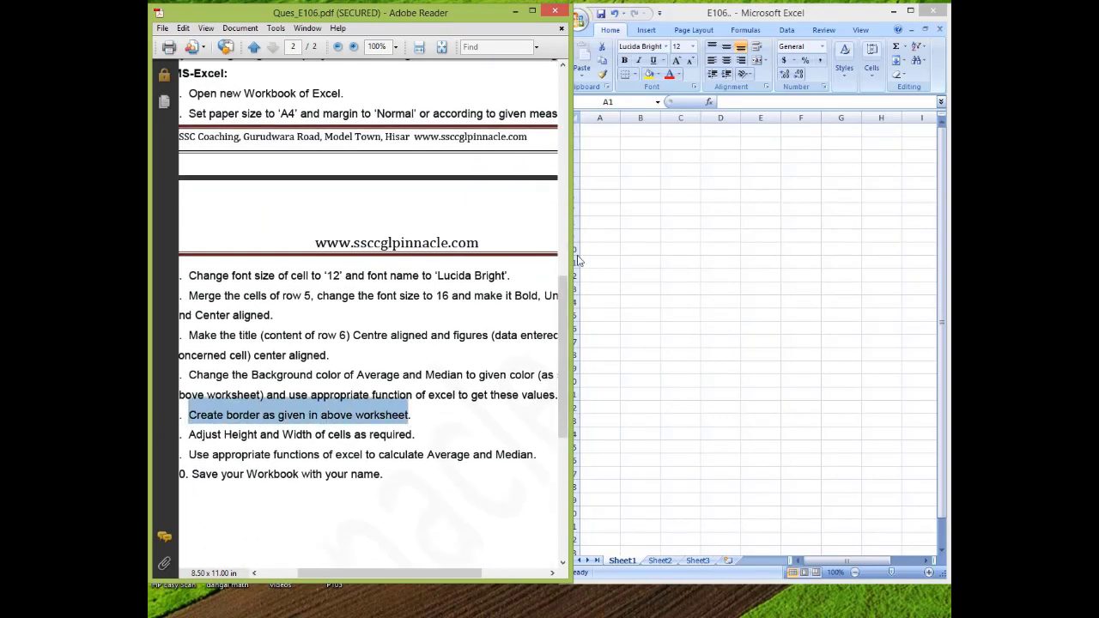
left_click(617, 236)
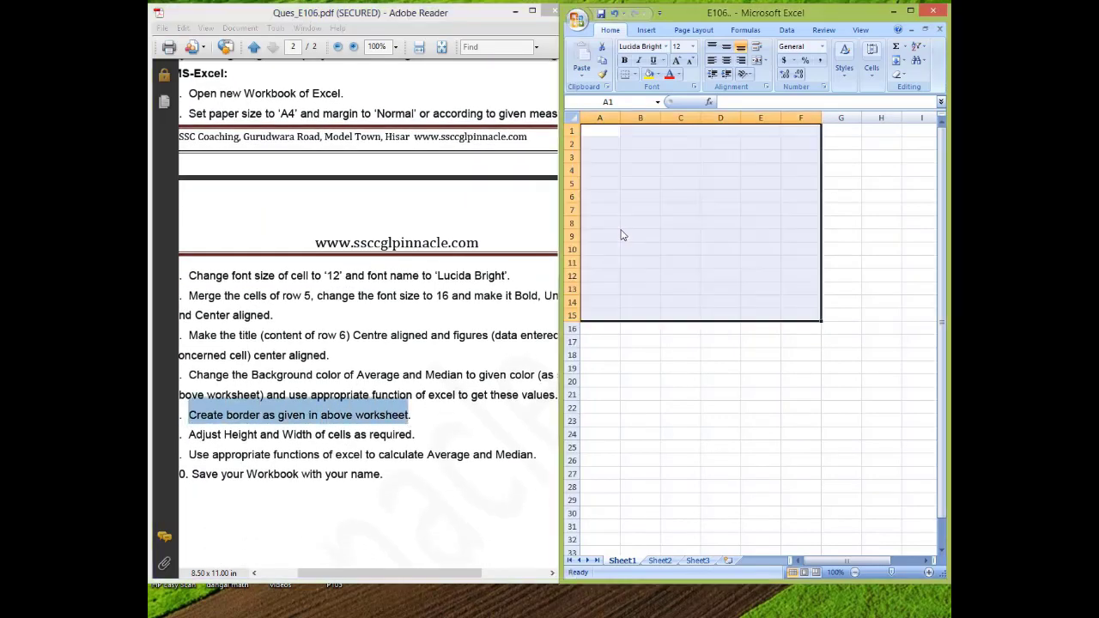
left_click(636, 75)
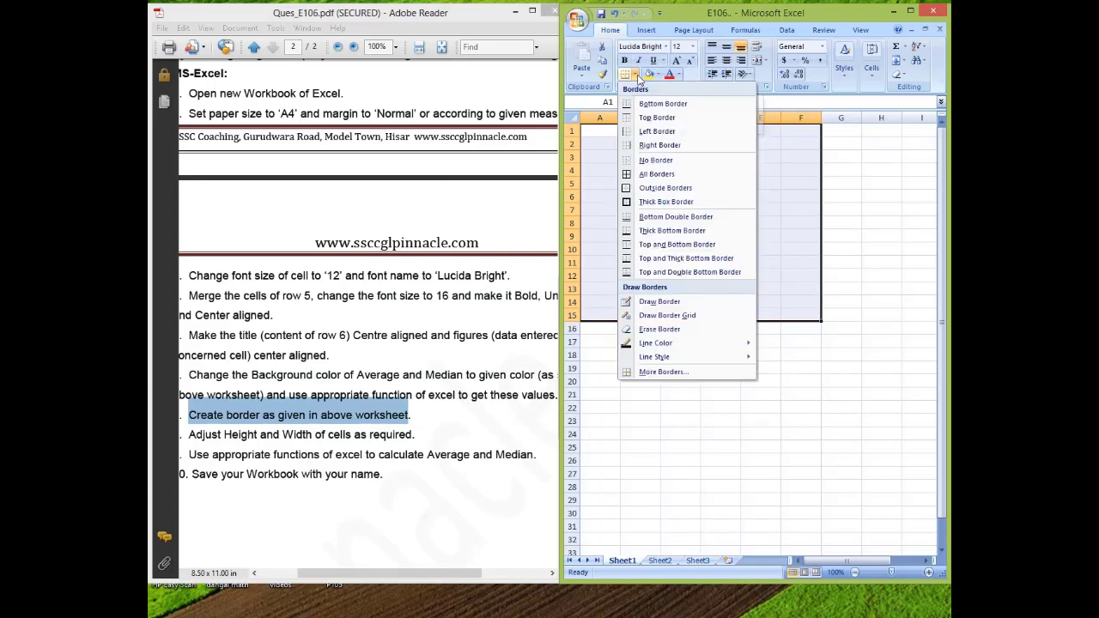
left_click(640, 175)
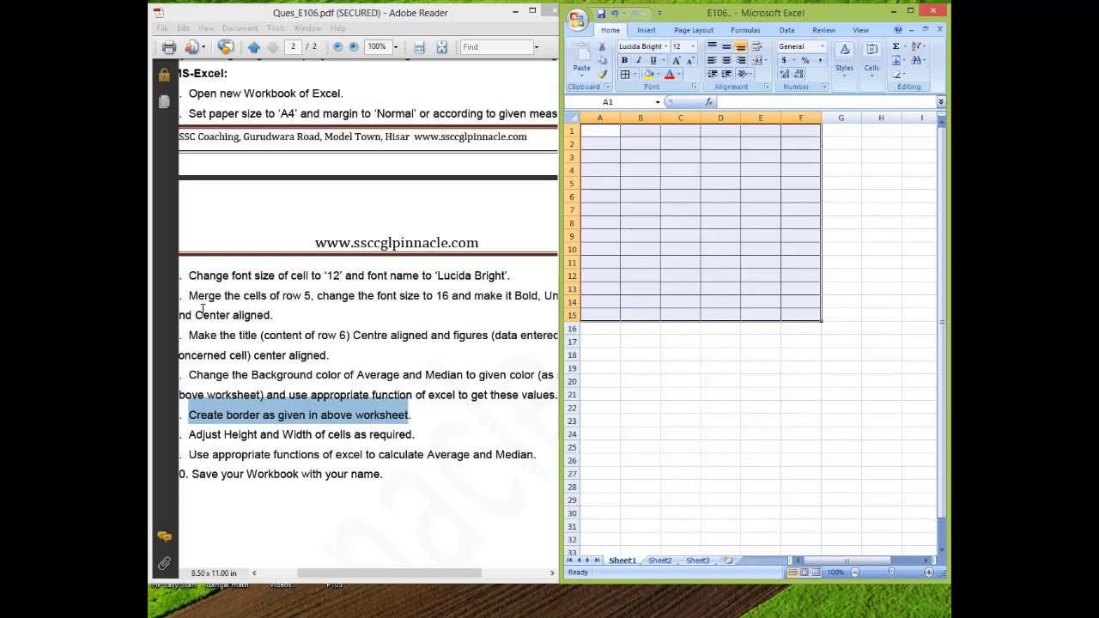
- Merge and center cells A5:F5 across the table, following the PDF's instruction for row 5
left_click_drag(190, 296, 312, 295)
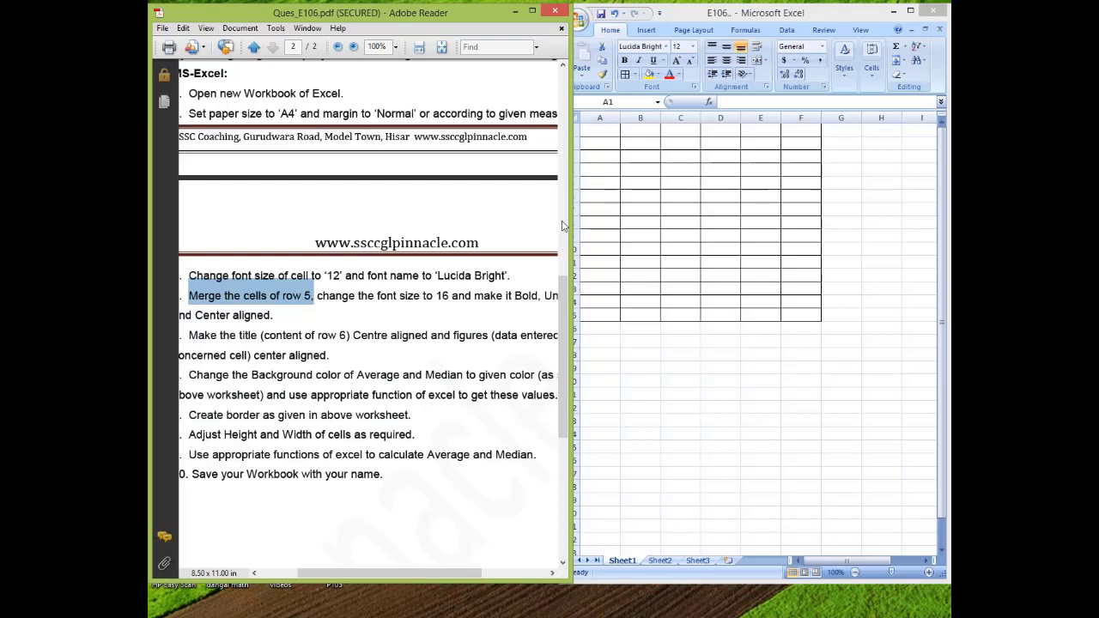
left_click(585, 184)
left_click_drag(588, 182, 786, 185)
left_click(767, 67)
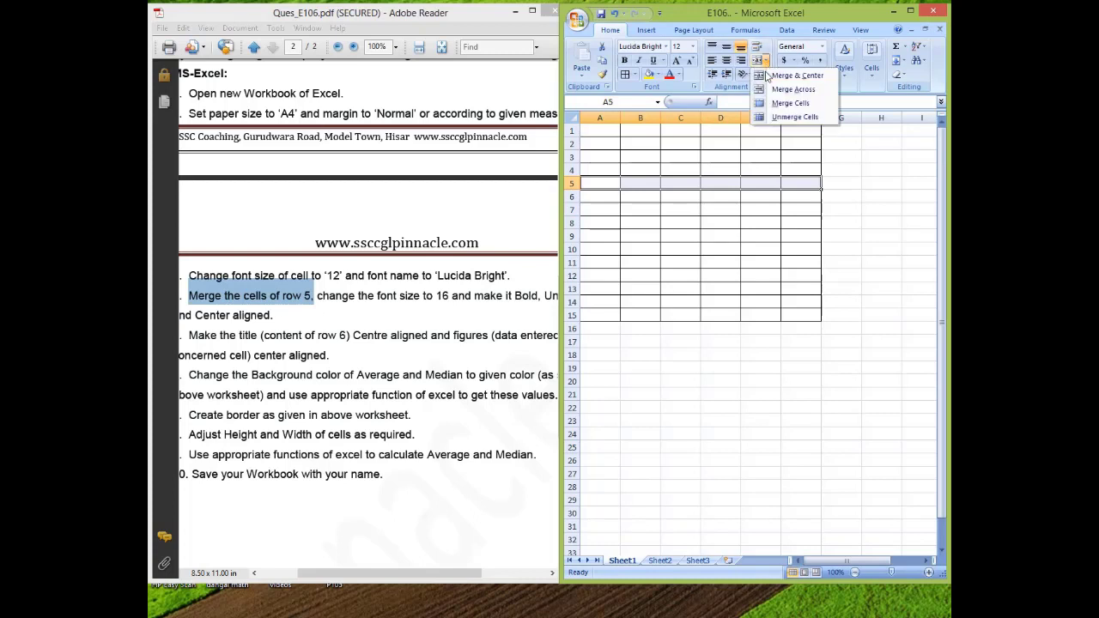
left_click(764, 75)
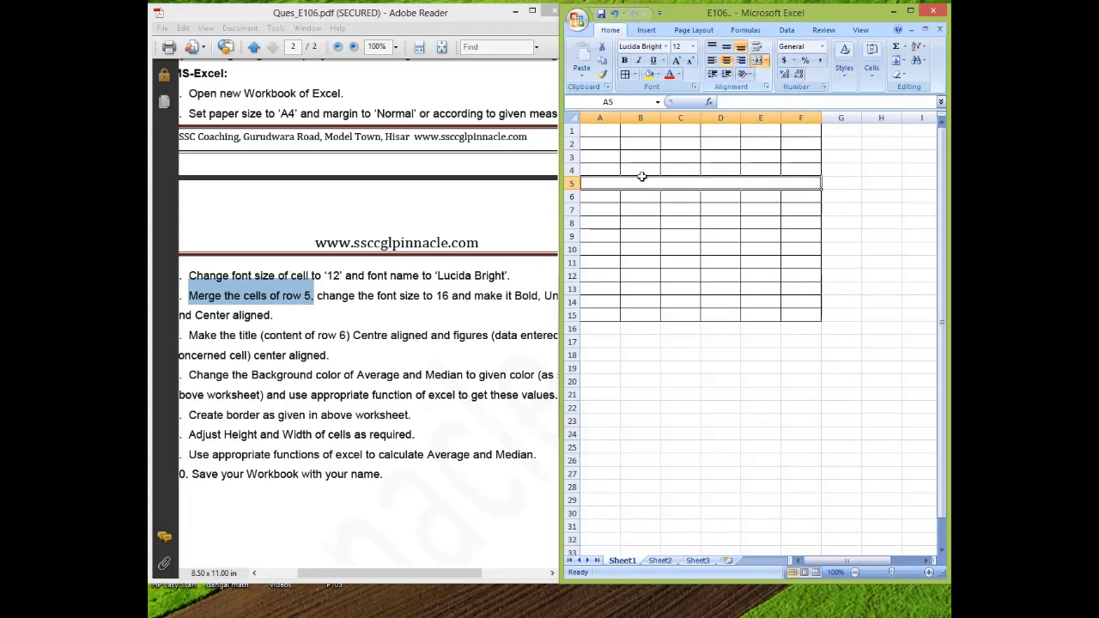
- Format the merged row 5 cell with font size 16, bold and underline, following the rest of the PDF's row 5 instruction
left_click(316, 295)
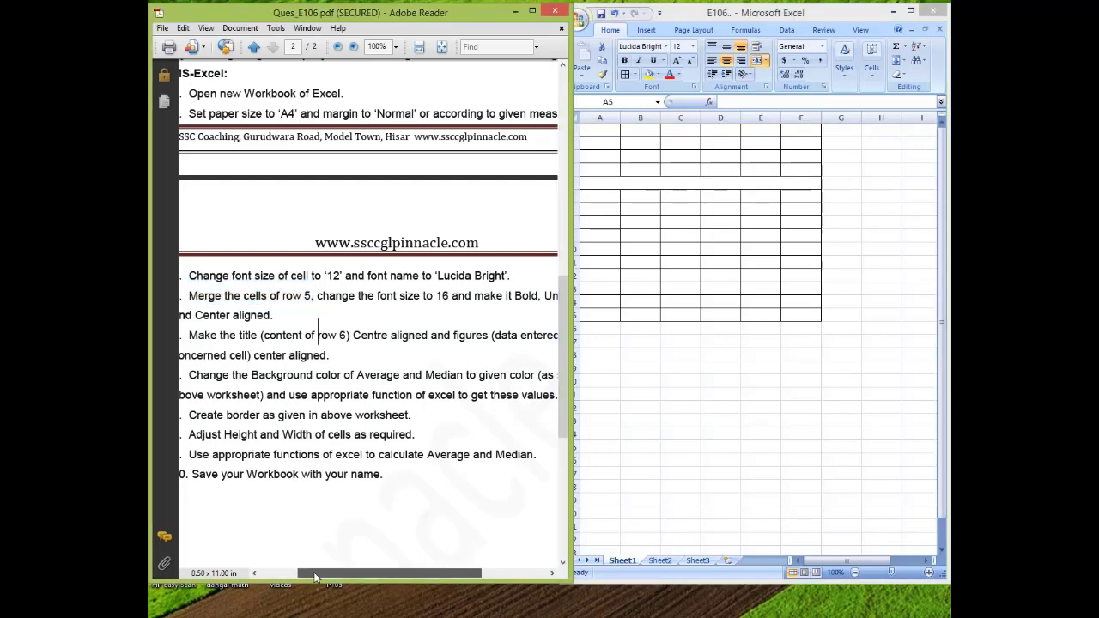
left_click_drag(316, 577, 324, 577)
left_click(300, 295)
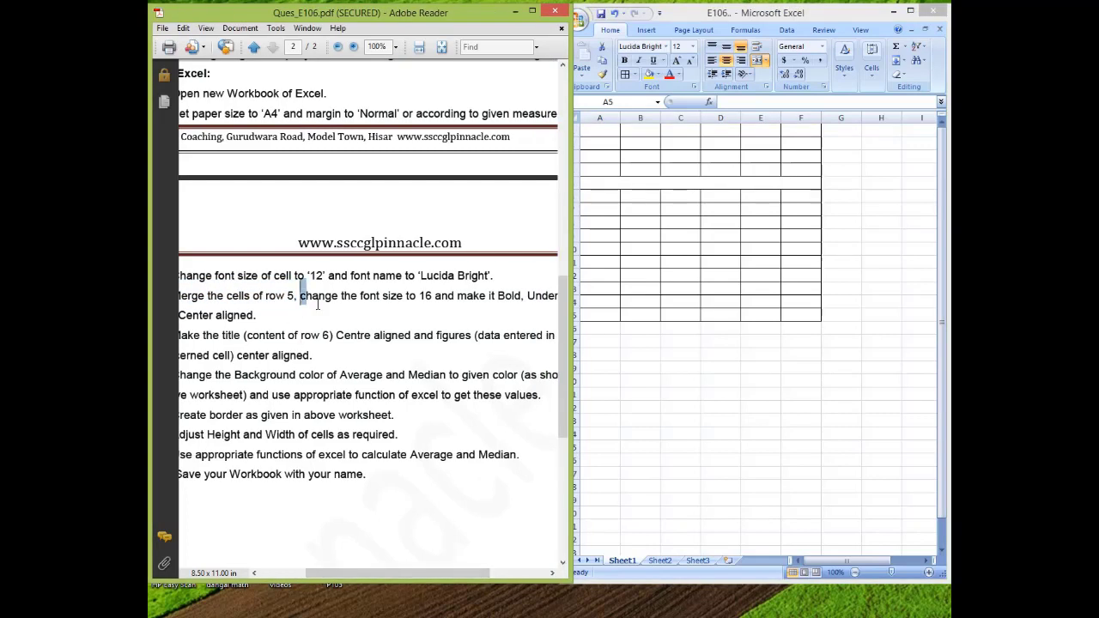
left_click_drag(316, 304, 259, 314)
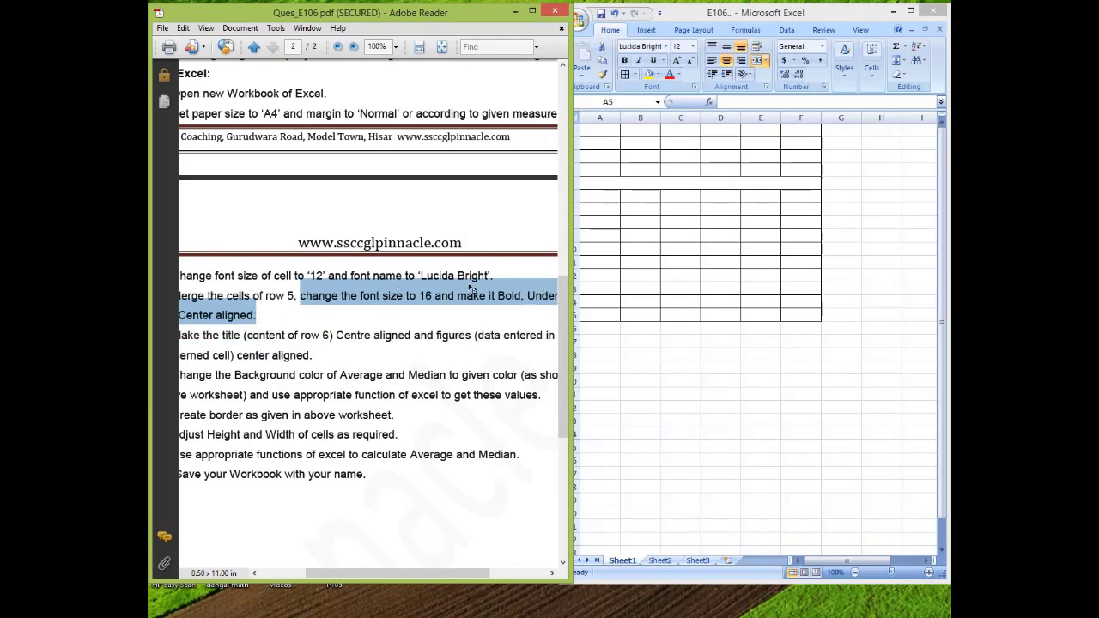
left_click(601, 182)
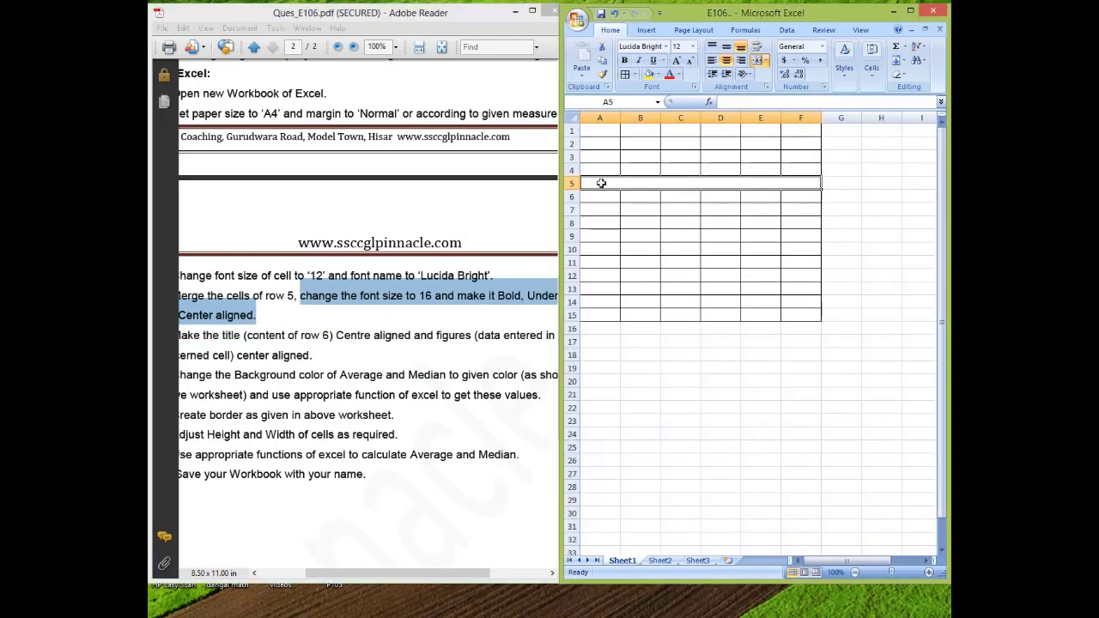
left_click(693, 50)
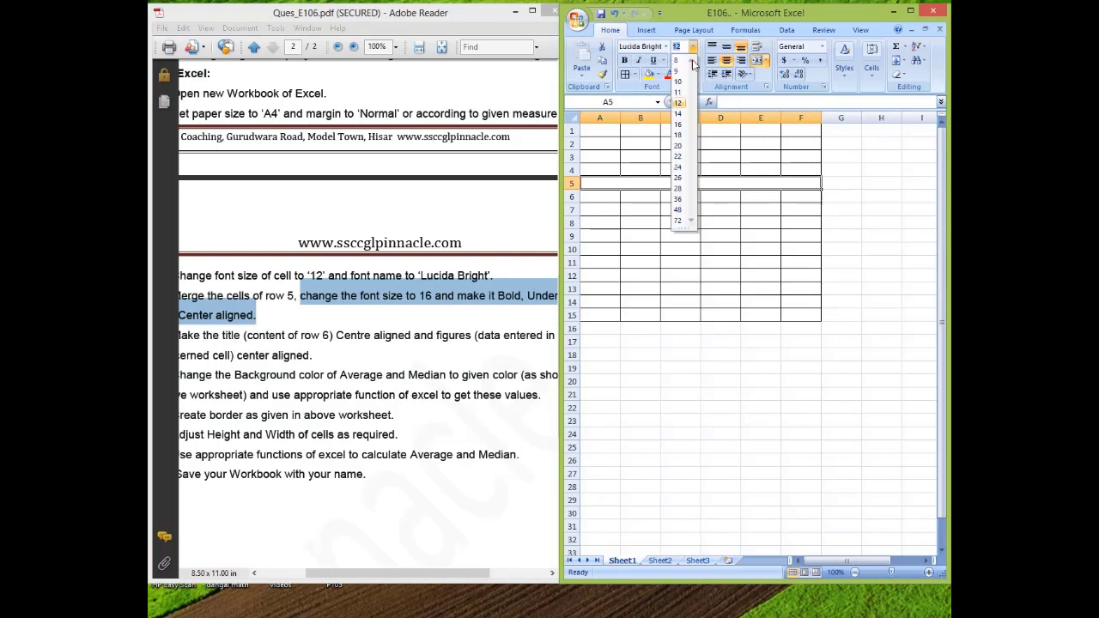
left_click(678, 126)
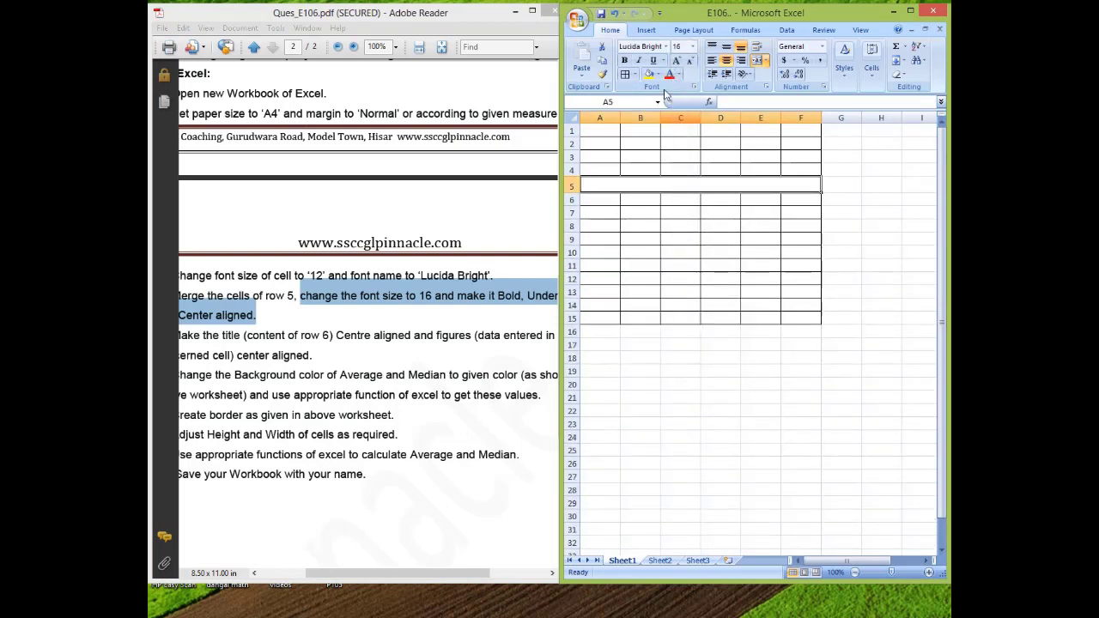
left_click(624, 60)
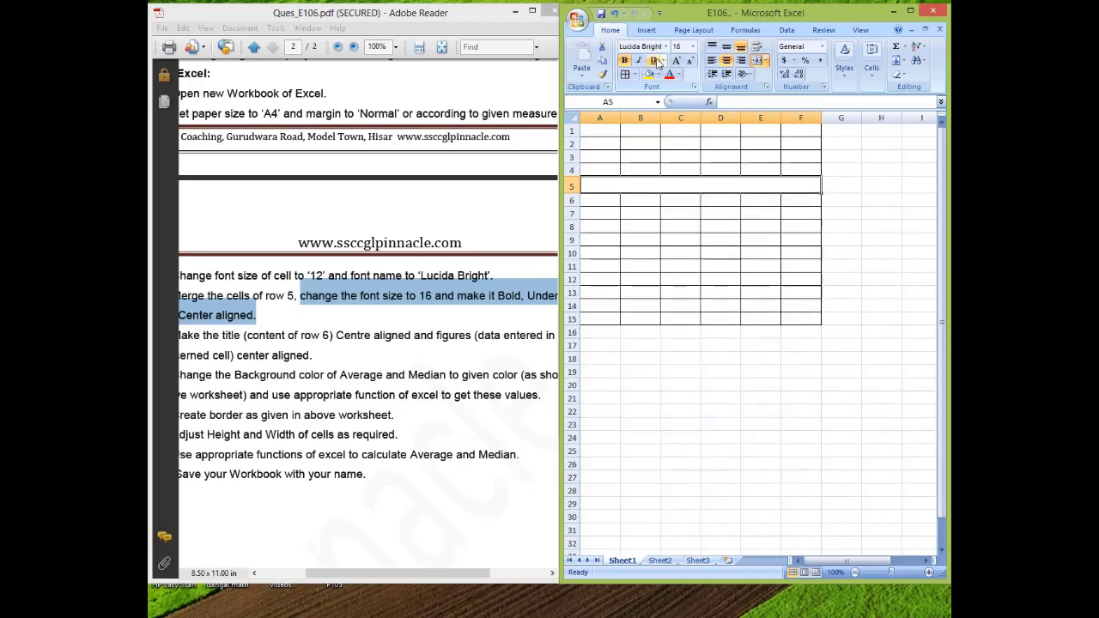
left_click(656, 61)
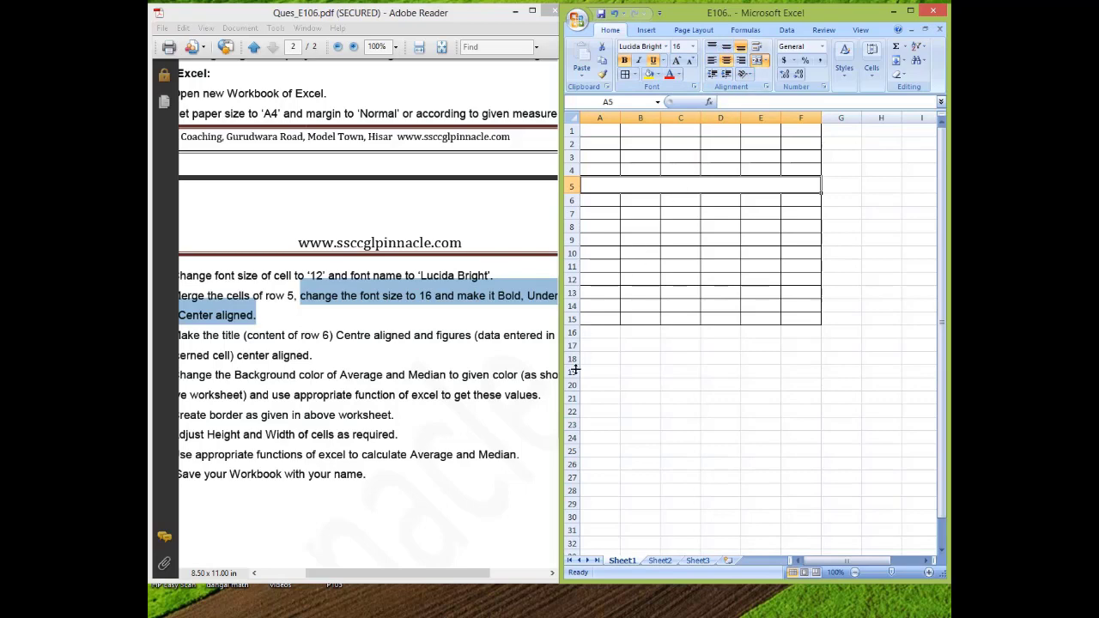
- Enter the title "Score Card of Students" in the merged row 5 cell, as in the PDF's sample worksheet
left_click(530, 458)
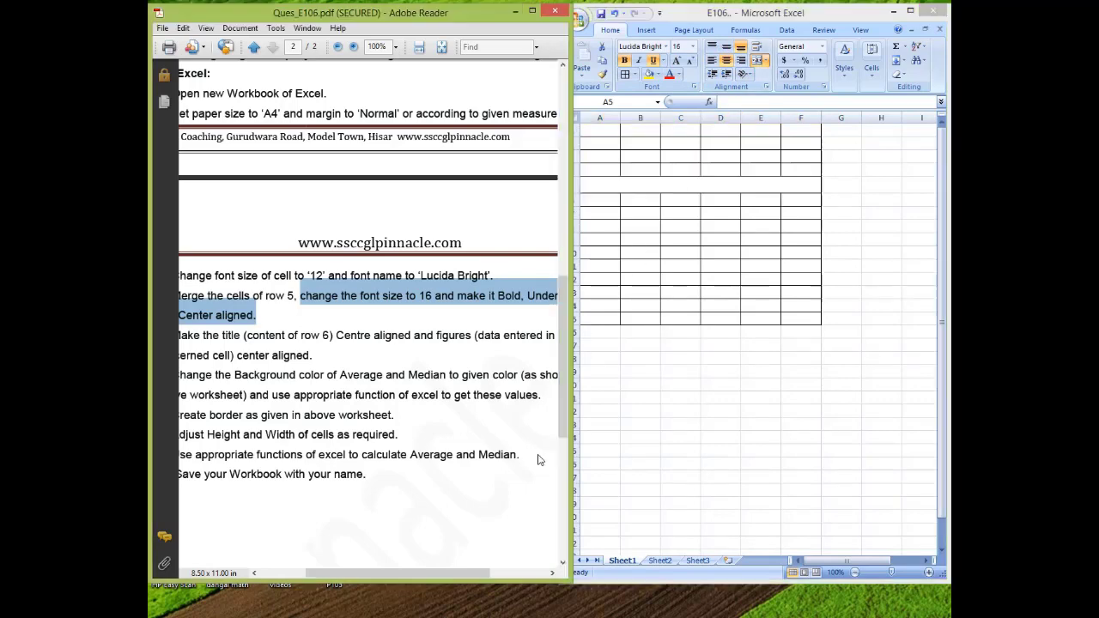
left_click_drag(562, 391, 592, 290)
left_click(664, 193)
type("Score")
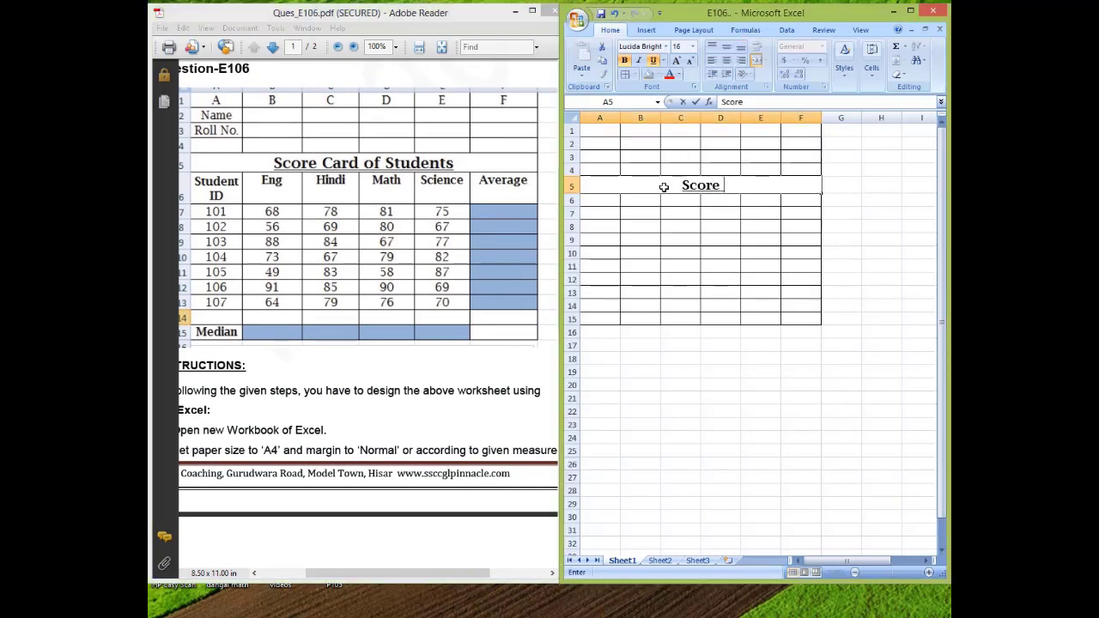
type(" Card of")
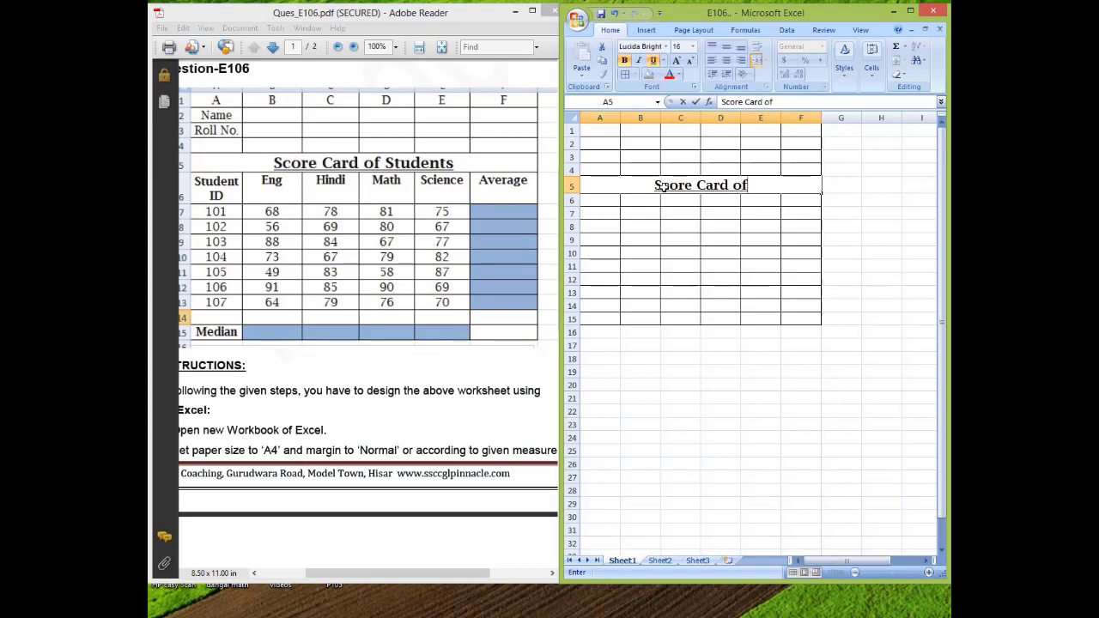
type(" Stu")
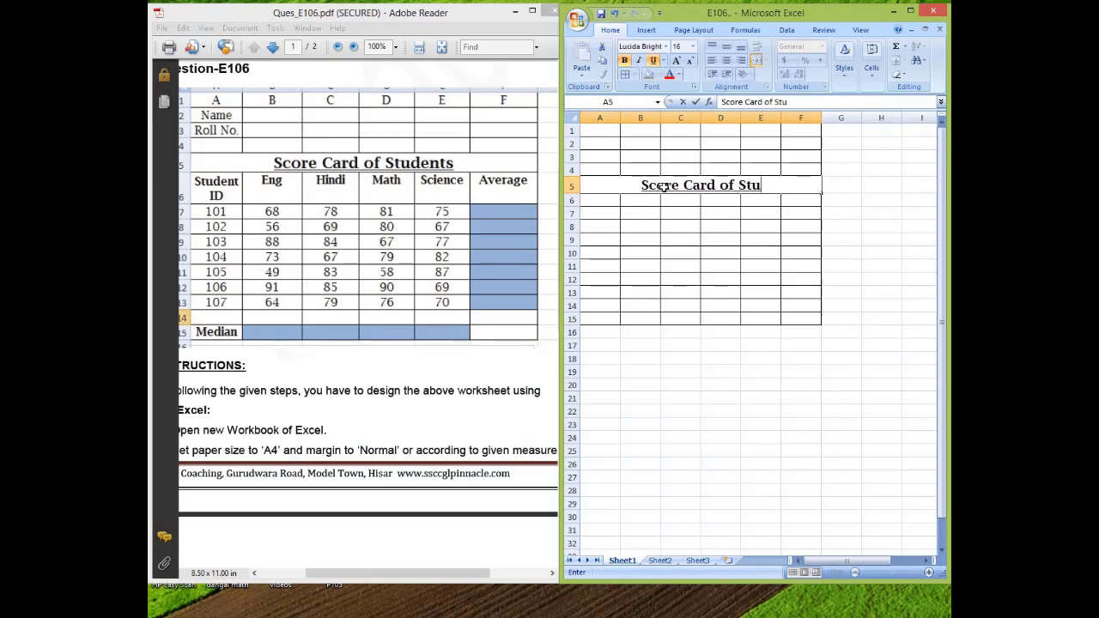
type("dents")
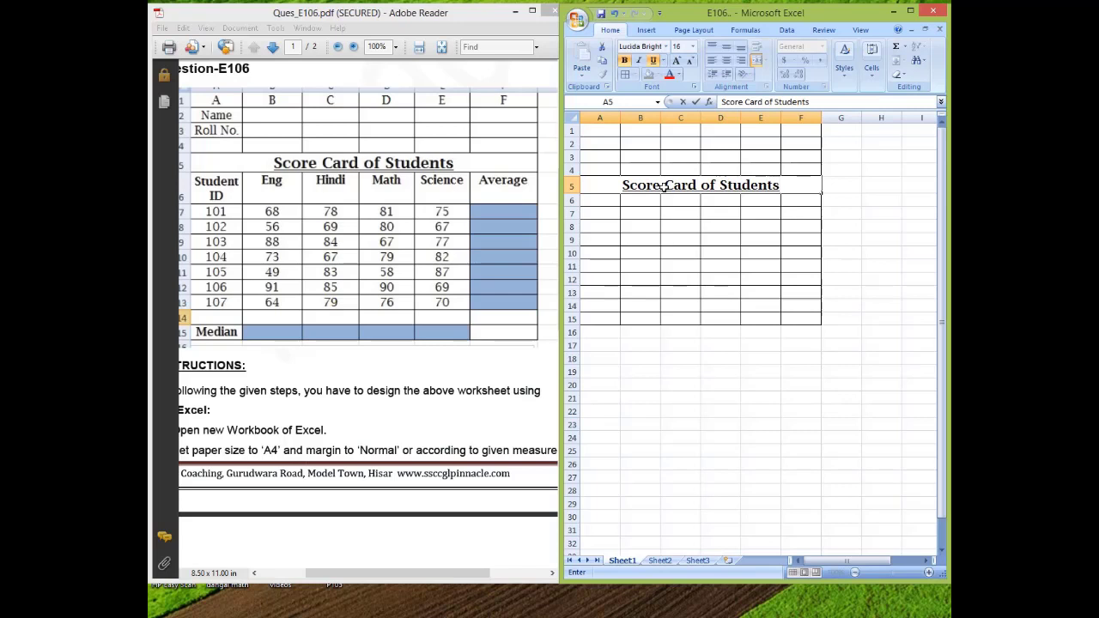
- Enter the letters A, B, C, D, E and F across cells A1:F1
left_click(611, 130)
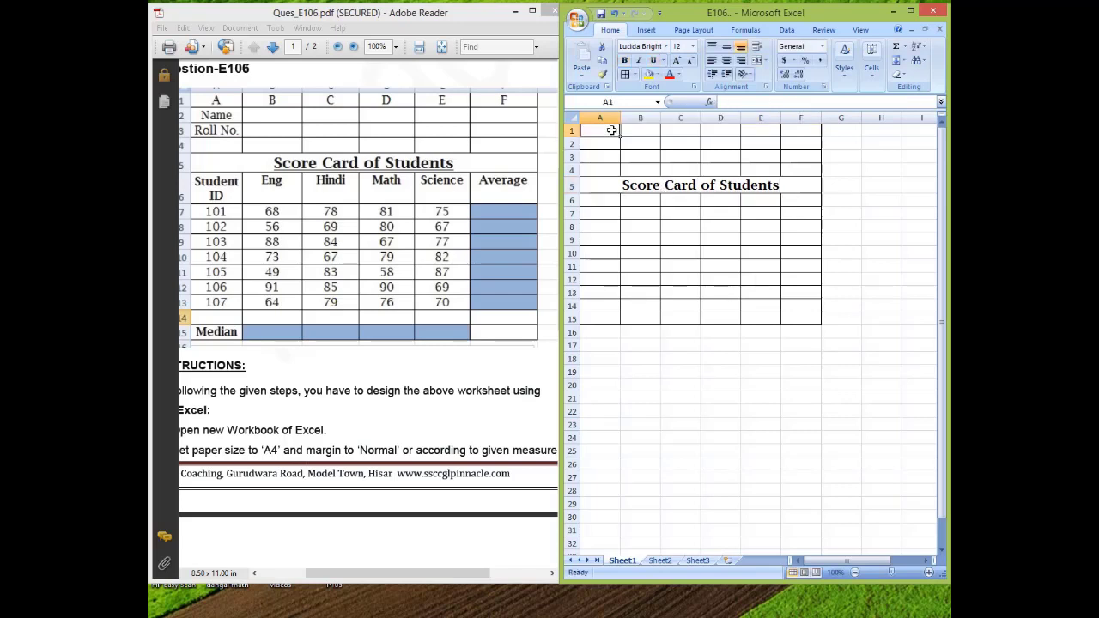
type("a")
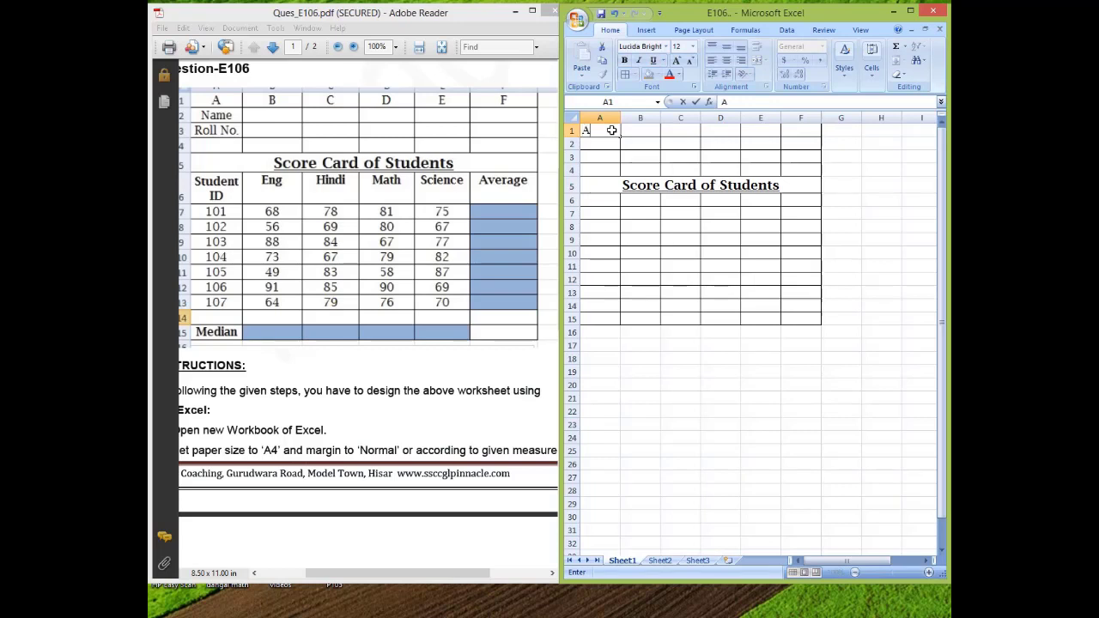
key("Tab")
type("B")
key("Tab")
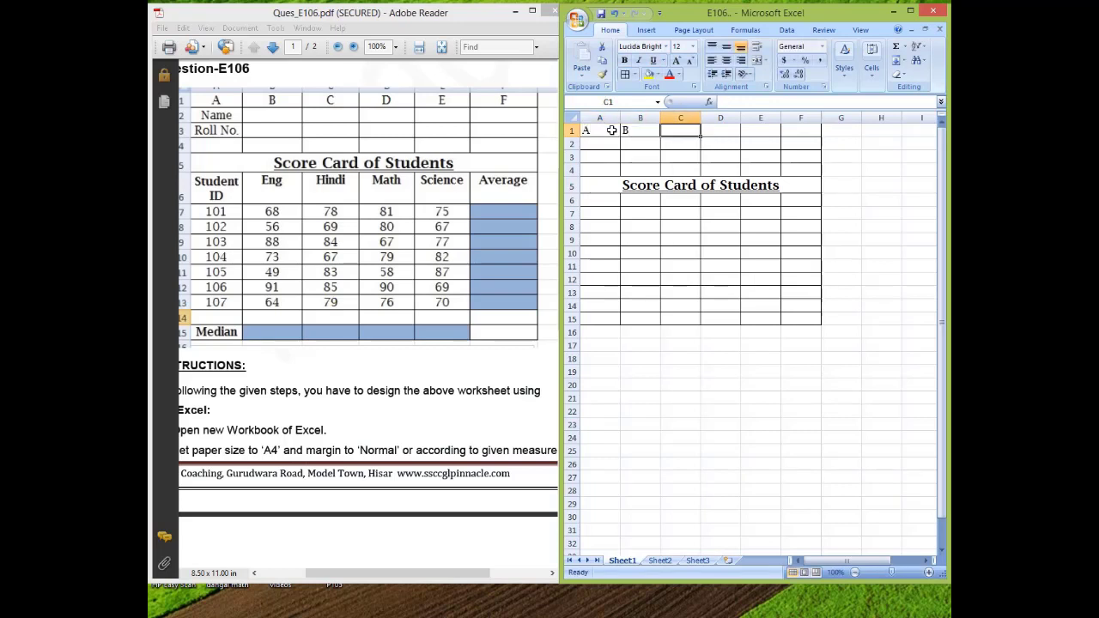
type("C")
key("Tab")
type("D")
key("Tab")
type("E")
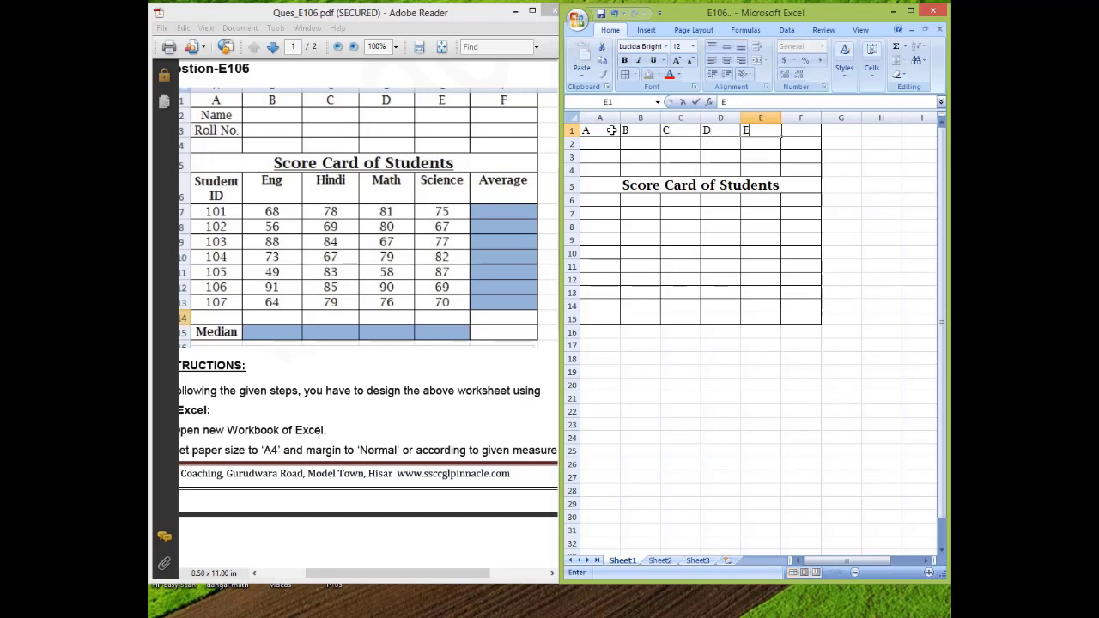
key("Tab")
type("F")
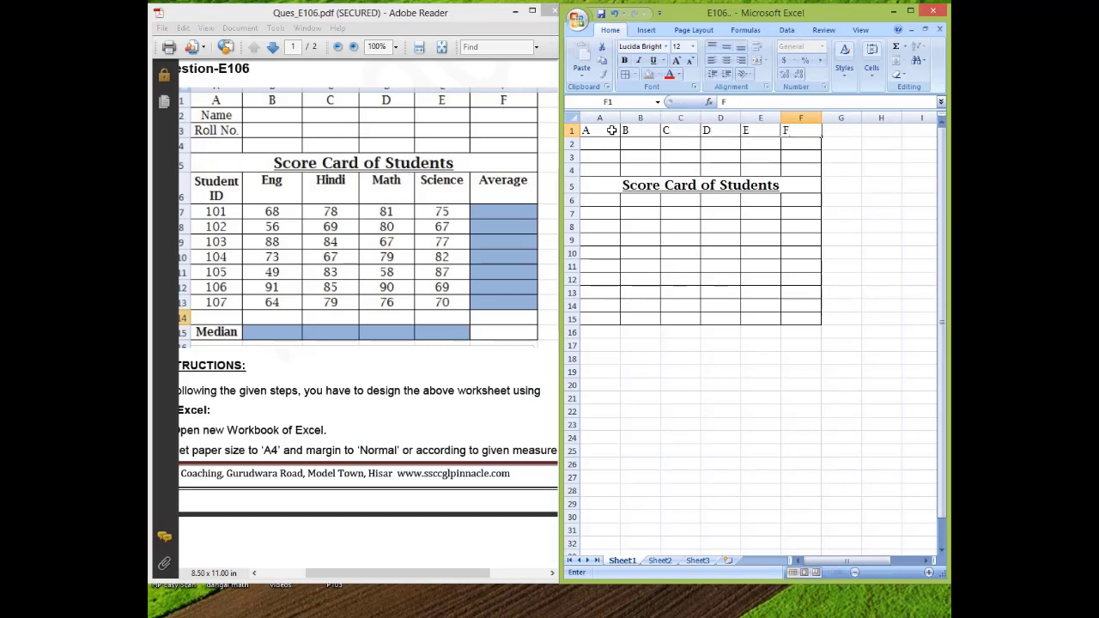
key("Return")
- Enter the labels "Name" in A2 and "Roll No." in A3
key("Left")
key("Left")
key("Left")
key("Left")
key("Left")
type("N")
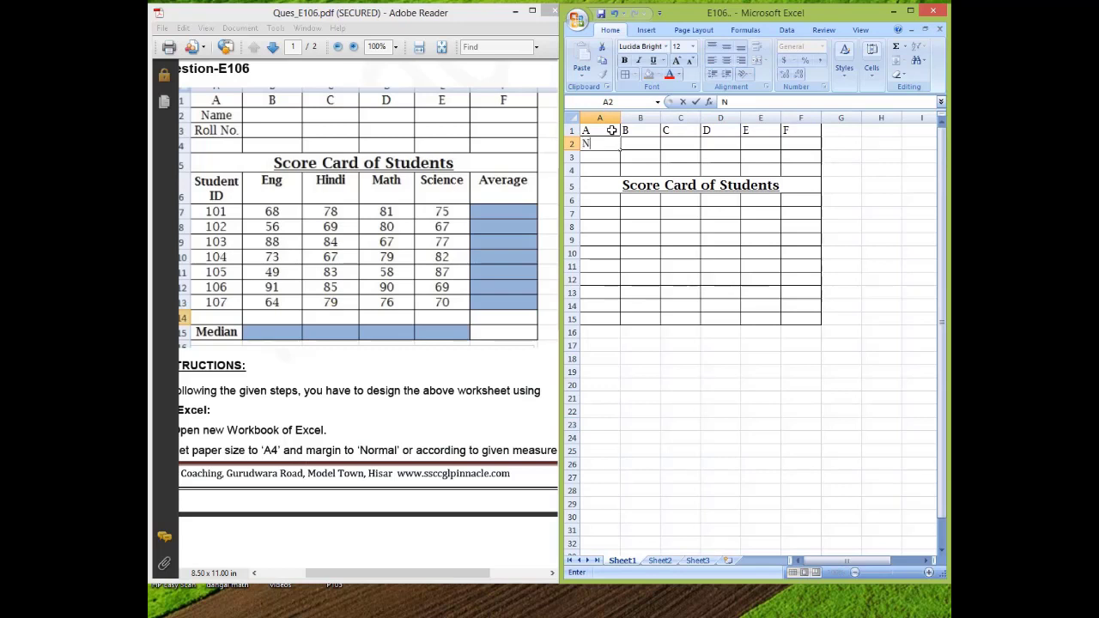
type("ame")
key("Return")
type("R")
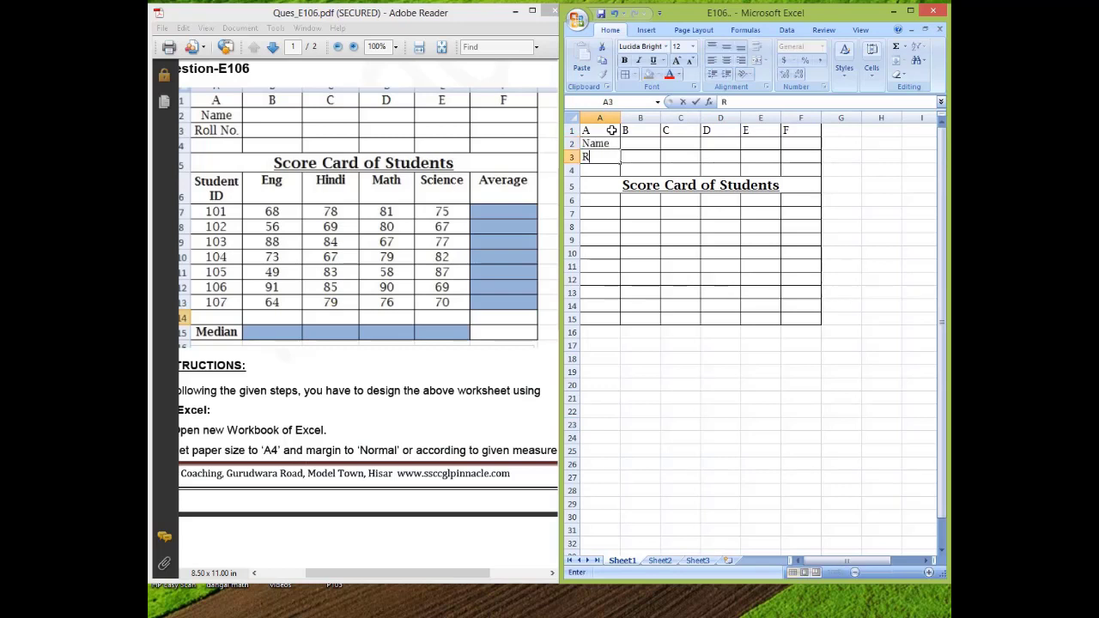
type("oll No.")
- Turn on text wrapping for cell A6 and enter the heading "Student ID" in it
left_click(608, 199)
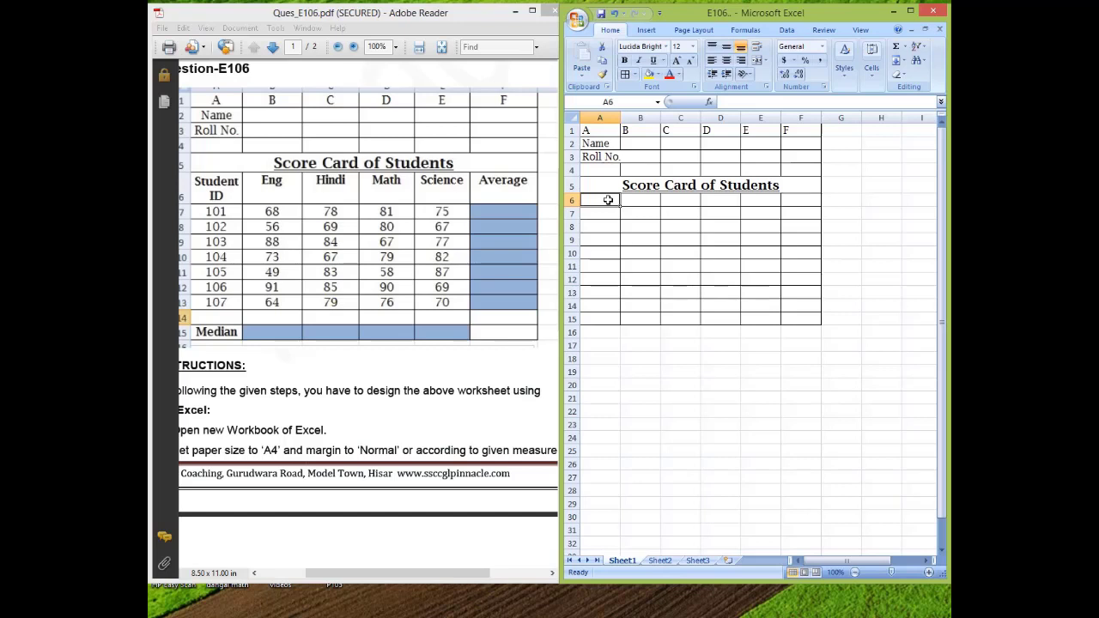
left_click(758, 48)
type("Score Card of Students")
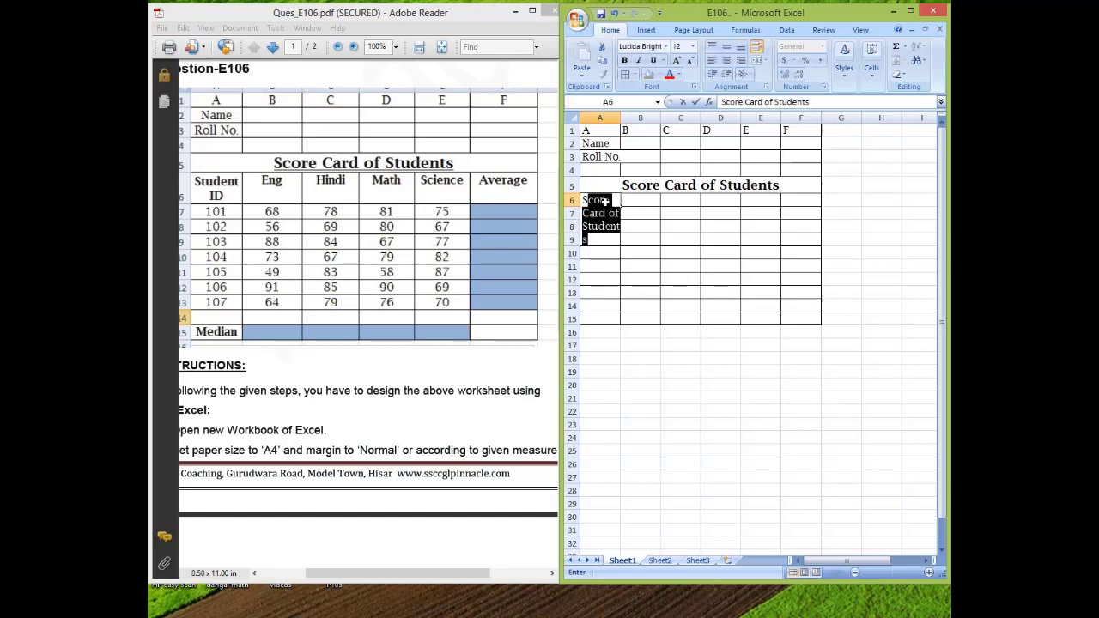
type("Student ID")
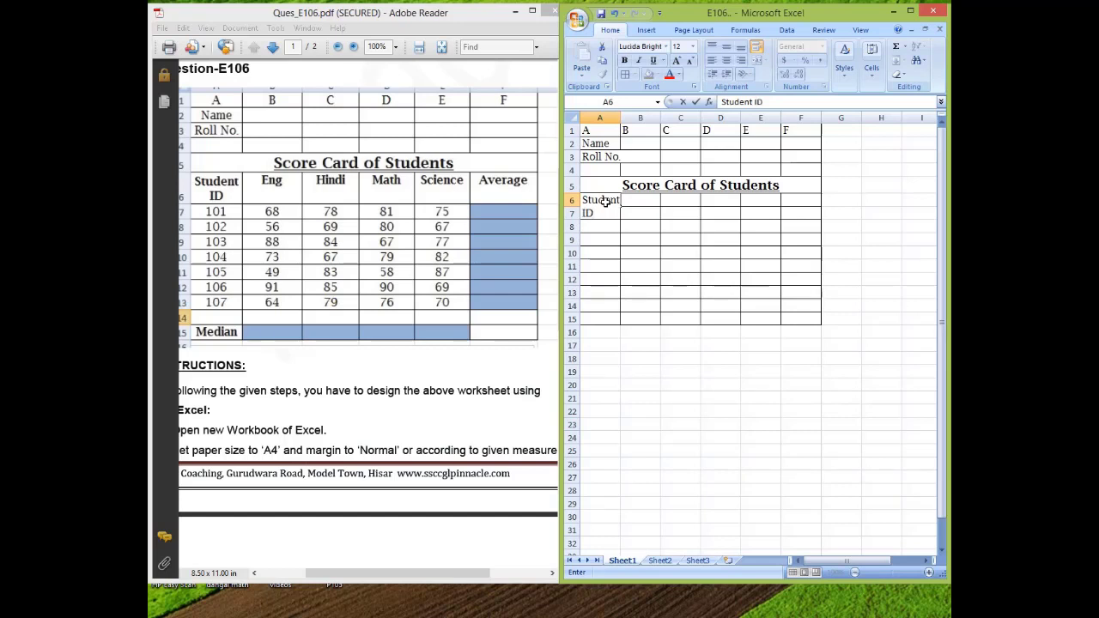
- Enter the column headings Eng, Hindi, Math, Science and Average in cells B6:F6
left_click(645, 200)
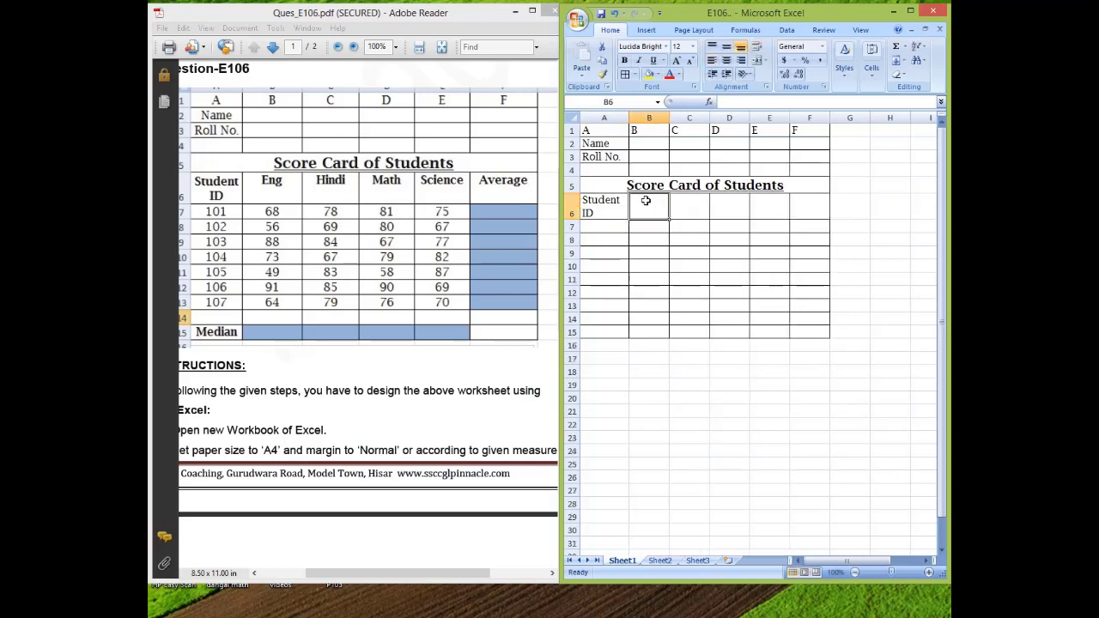
type("Eng")
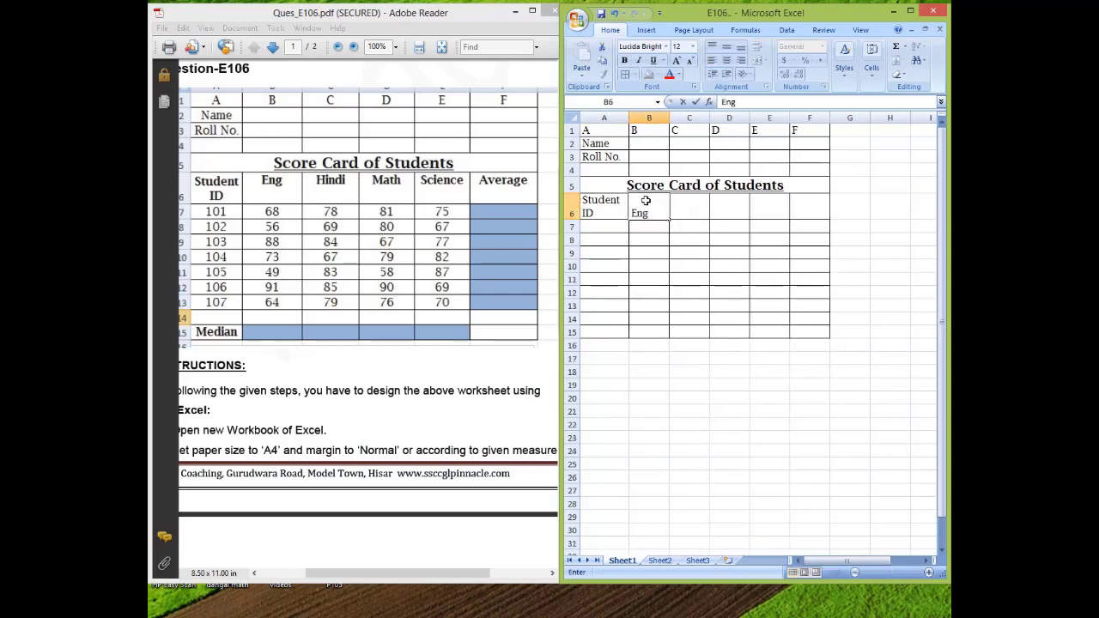
key("Tab")
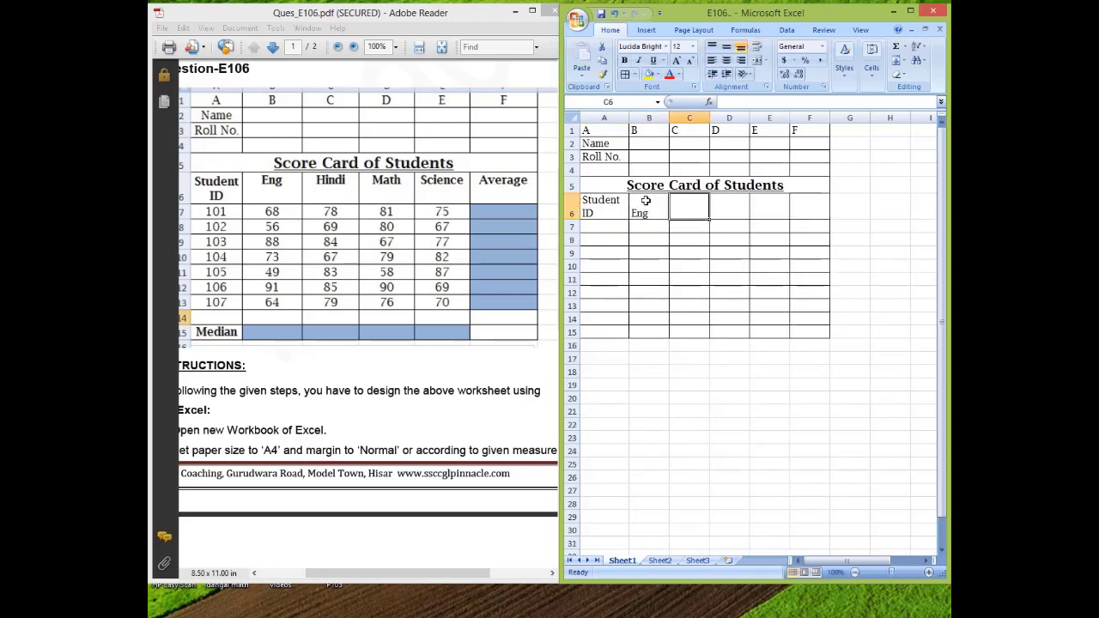
type("H")
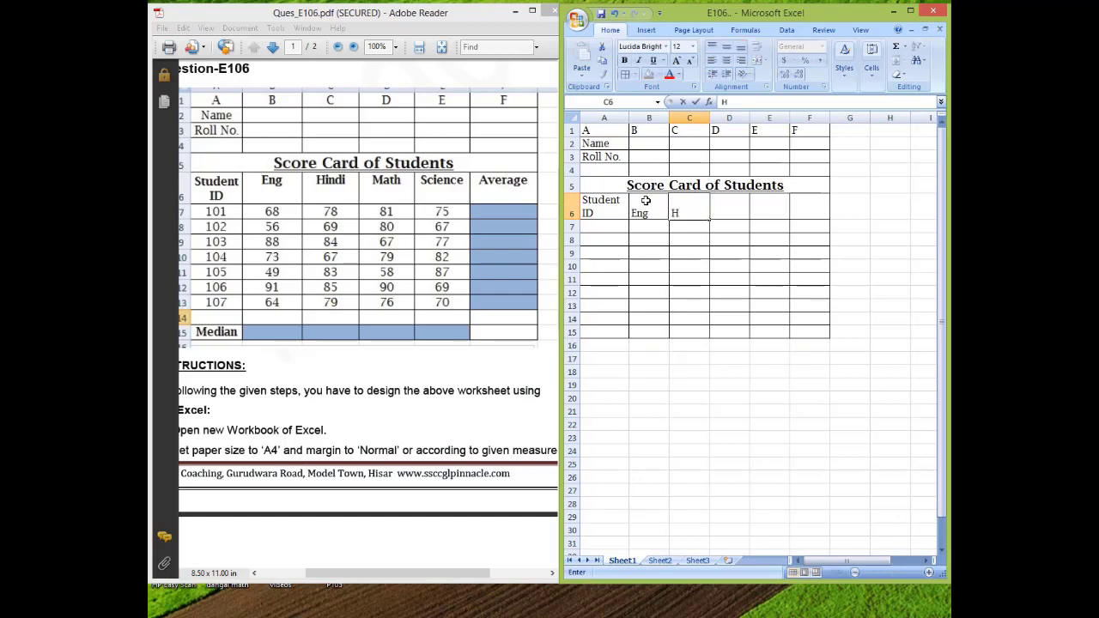
type("indi")
key("Tab")
type("M")
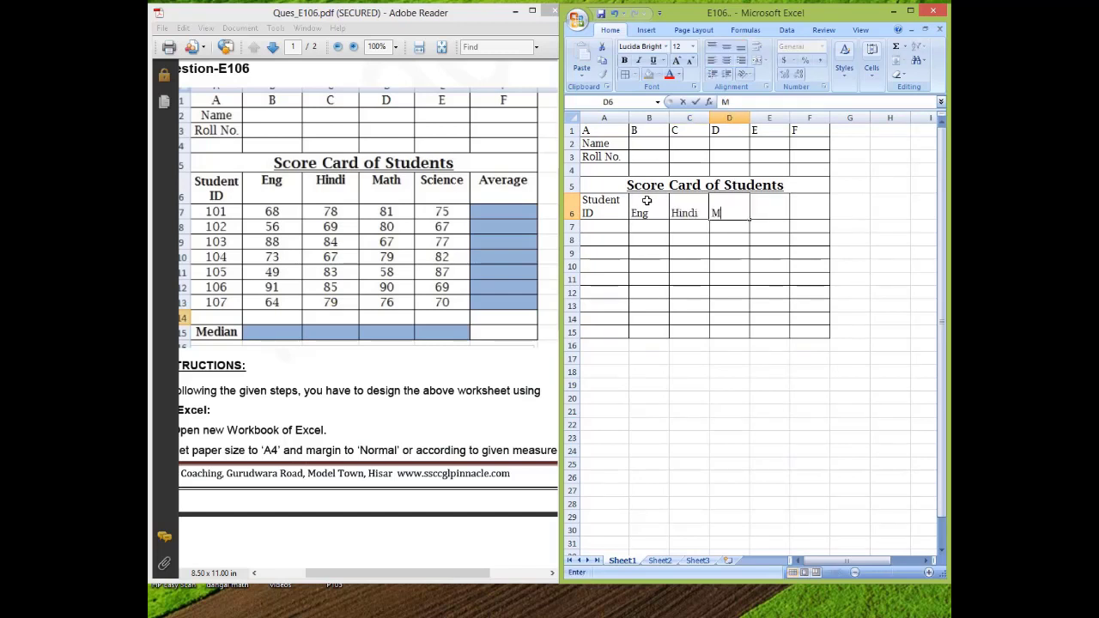
key("Tab")
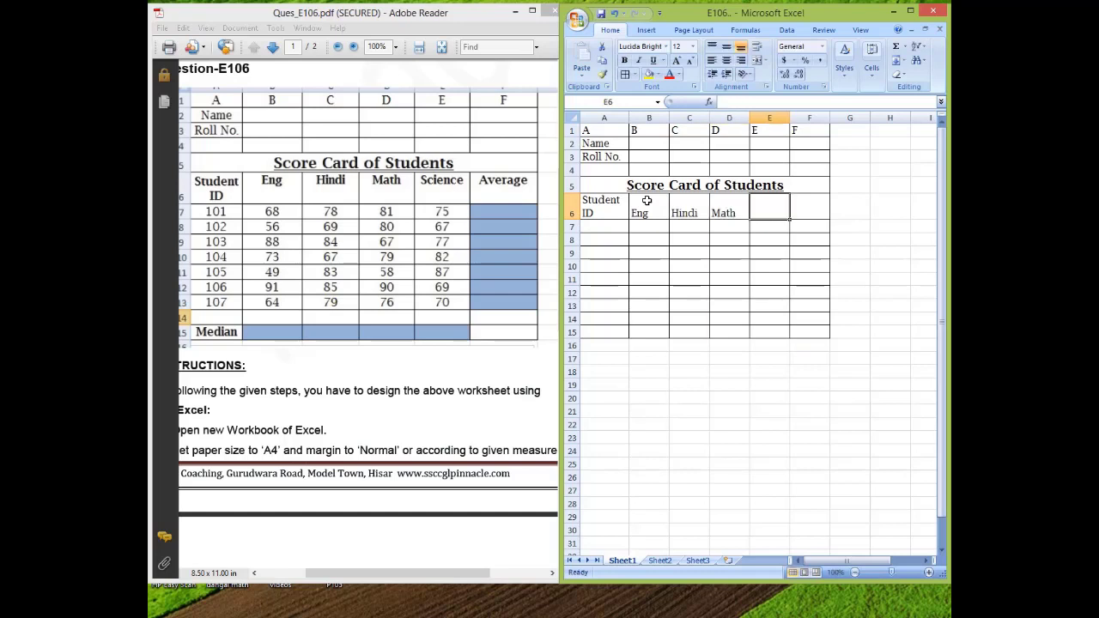
type("Sc")
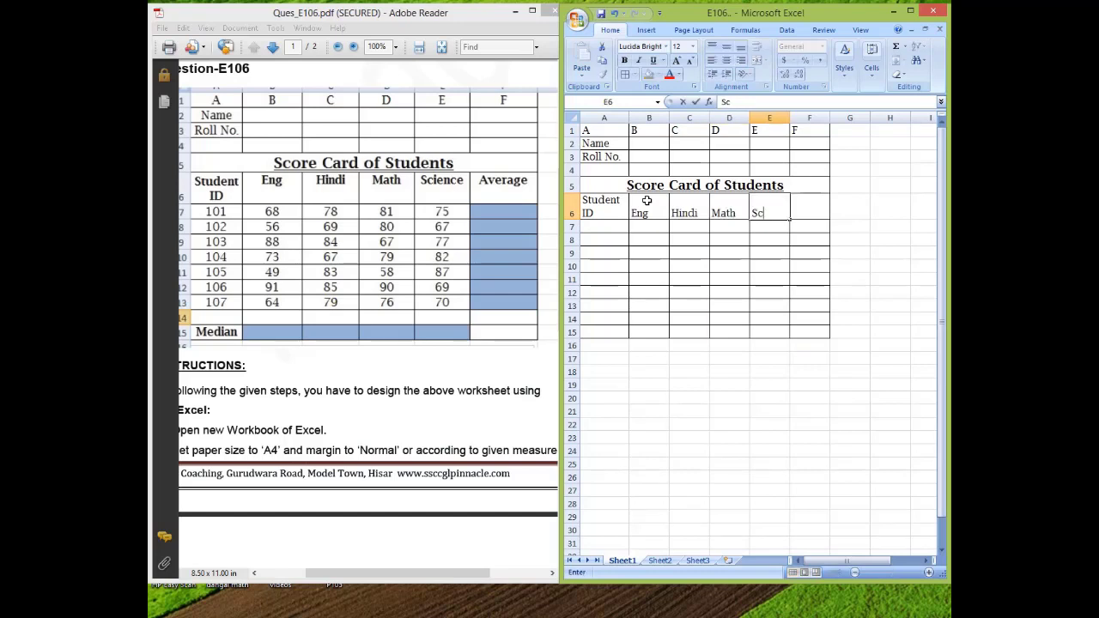
type("ience")
key("Tab")
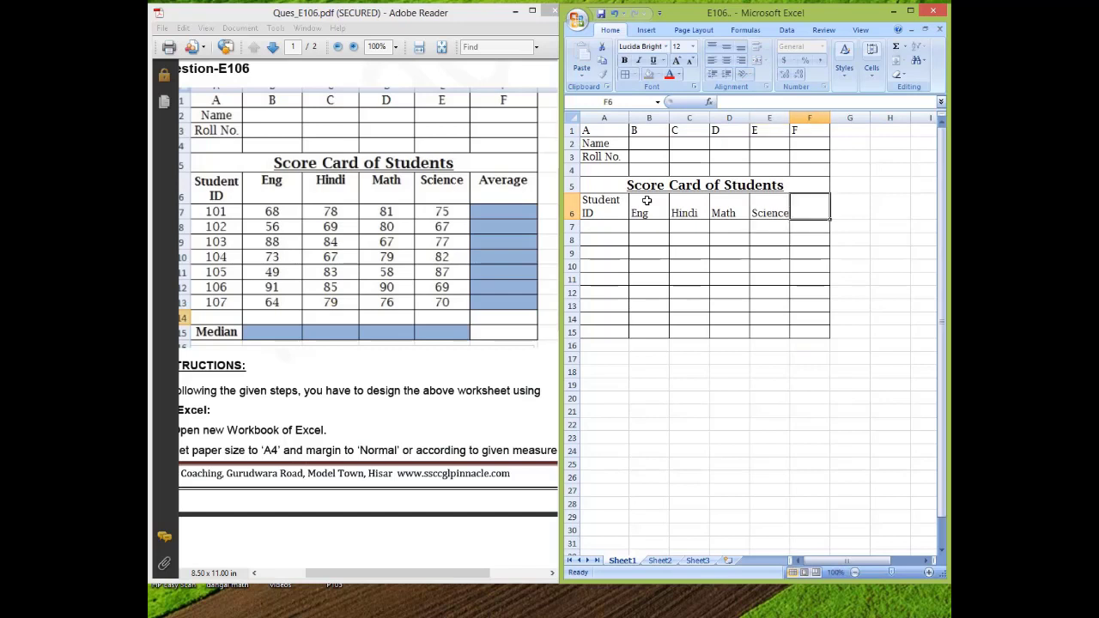
type("Average")
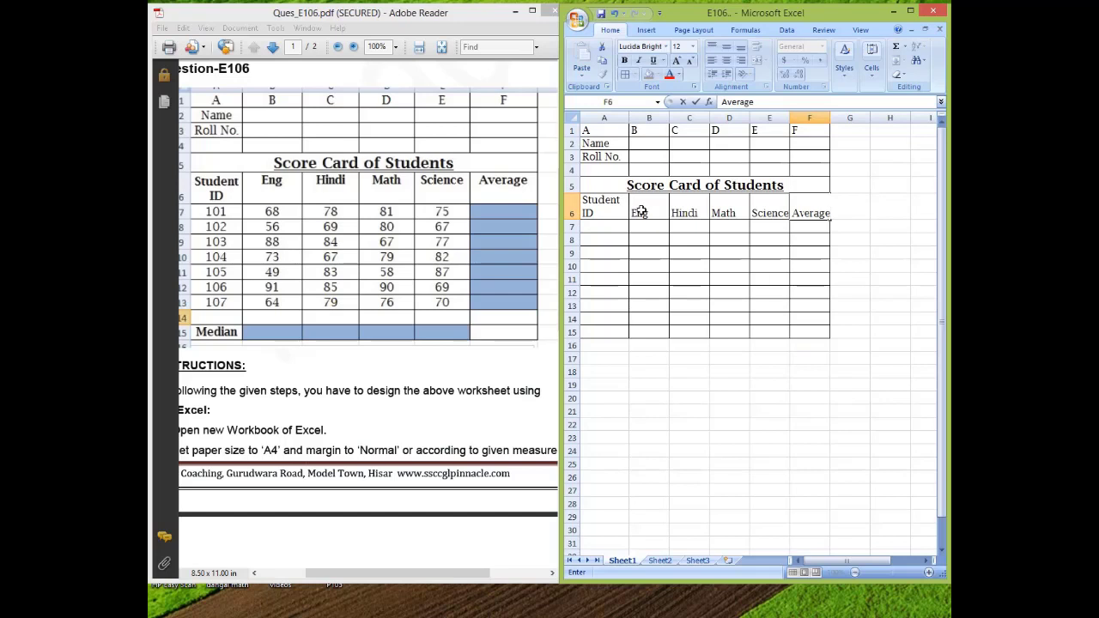
- Top-align, center and bold the headings in A6:F6, widening column F slightly to fit "Average"
left_click_drag(582, 196, 811, 198)
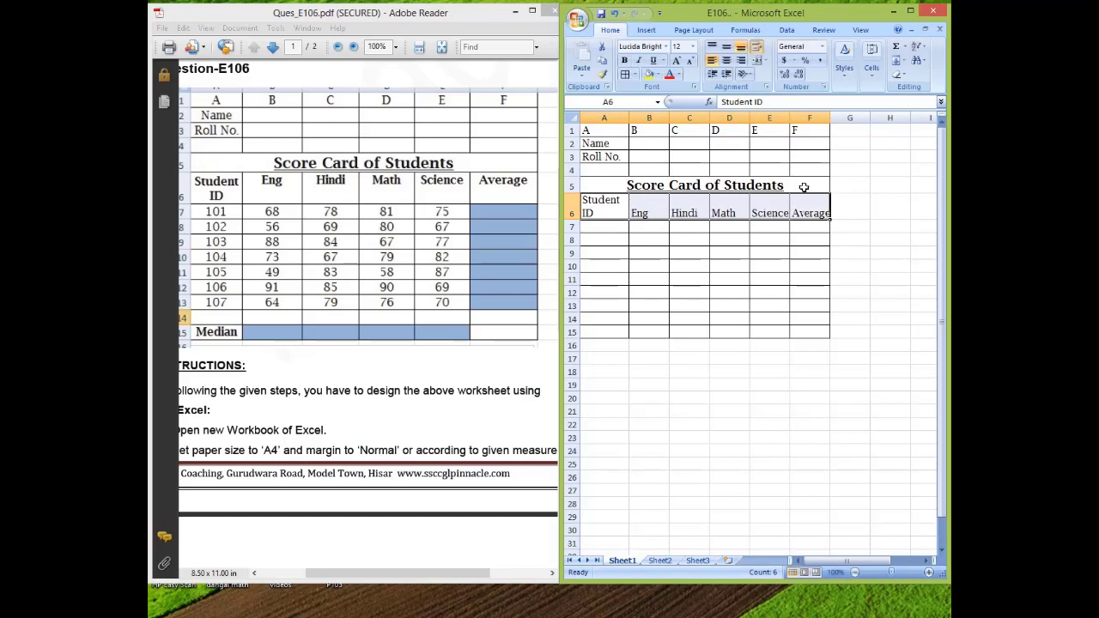
left_click(716, 52)
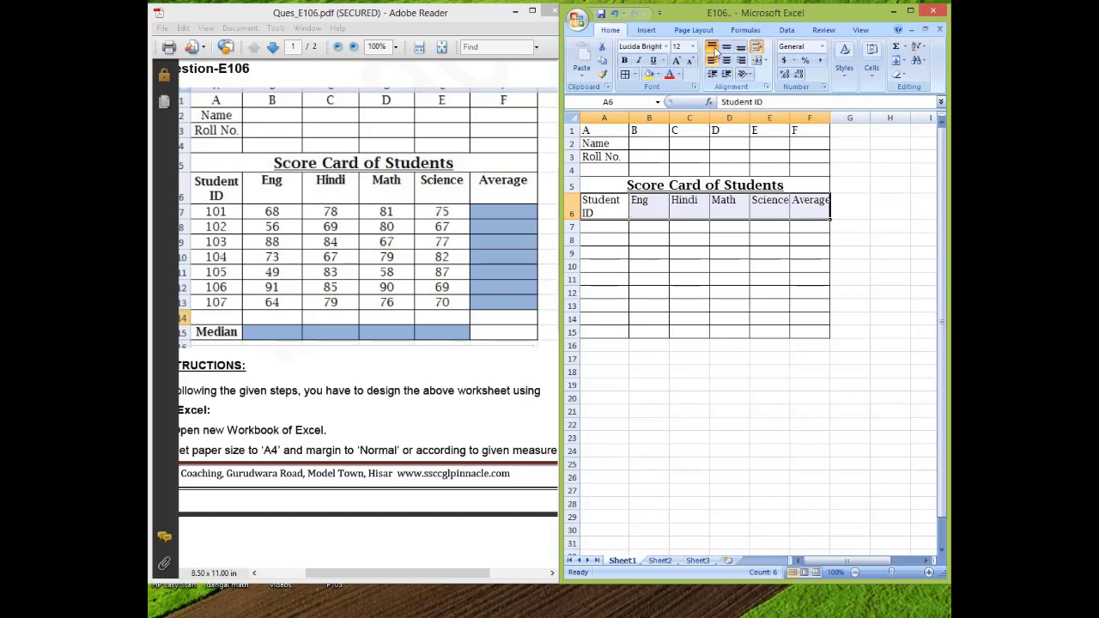
left_click(726, 61)
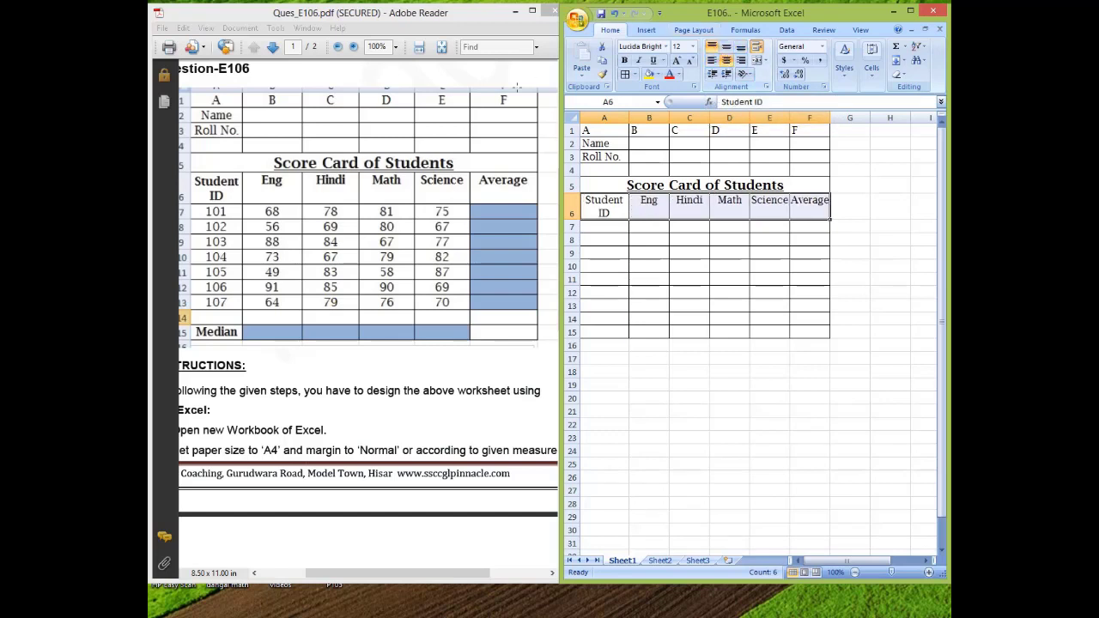
left_click_drag(830, 117, 832, 117)
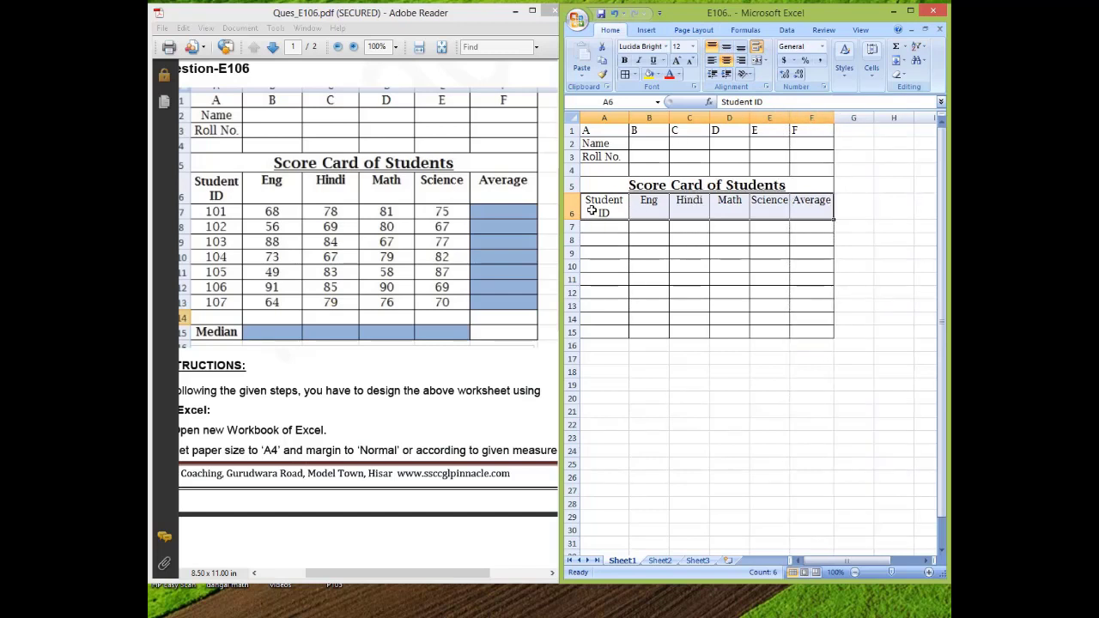
left_click(625, 60)
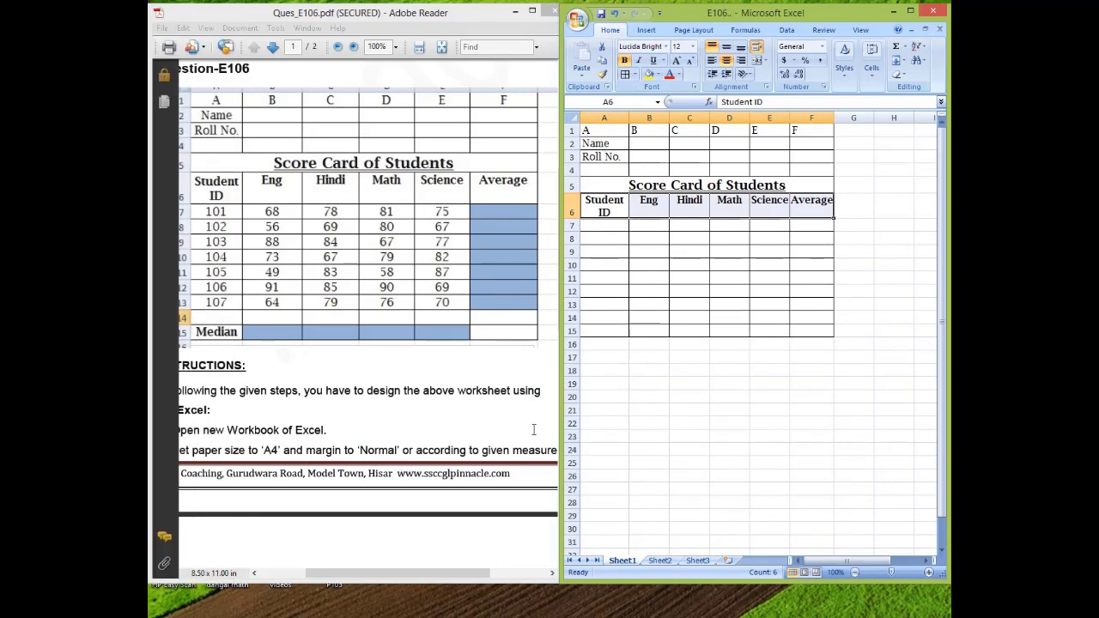
- Check the PDF's center-alignment instruction and center the cells A1:F3 and A7:F15 horizontally
left_click_drag(560, 206, 570, 206)
left_click_drag(567, 329, 574, 433)
left_click_drag(188, 308, 344, 332)
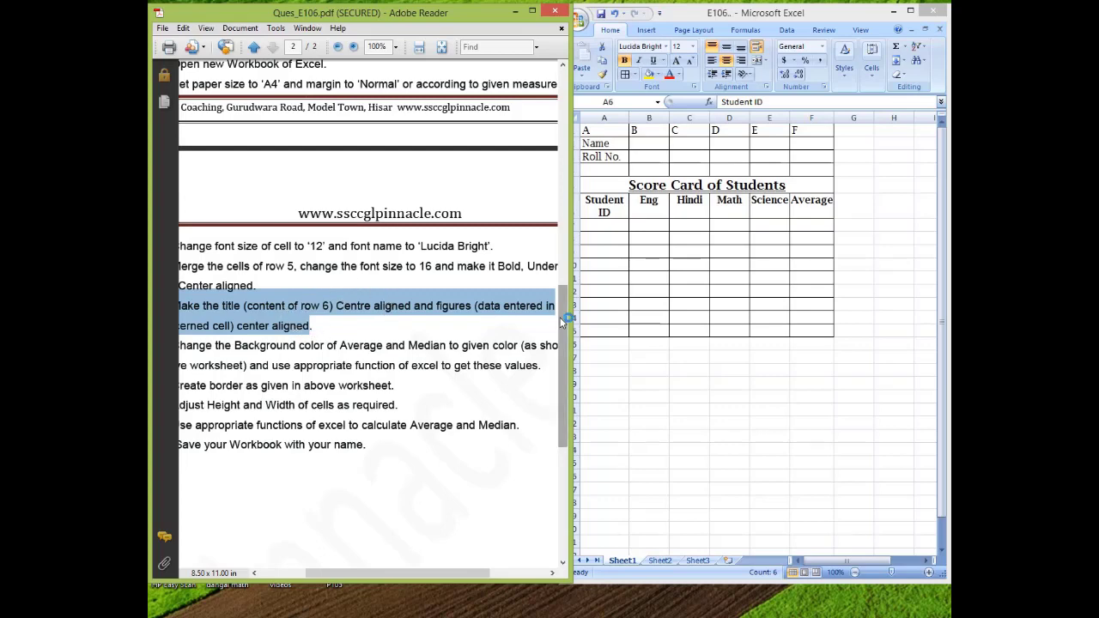
left_click_drag(560, 304, 563, 188)
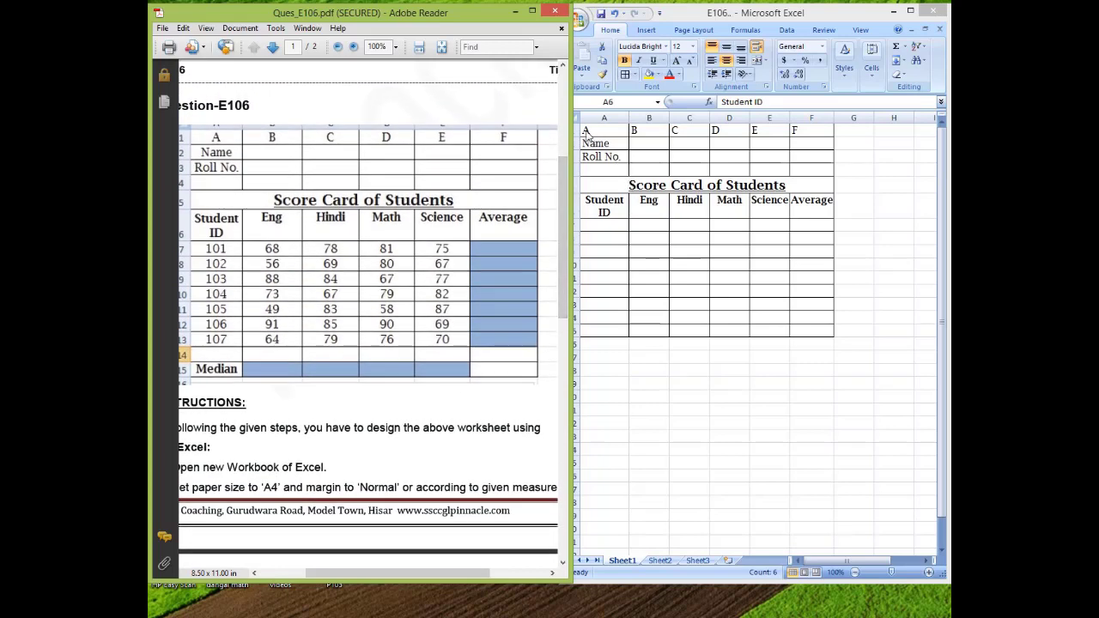
left_click_drag(585, 130, 809, 152)
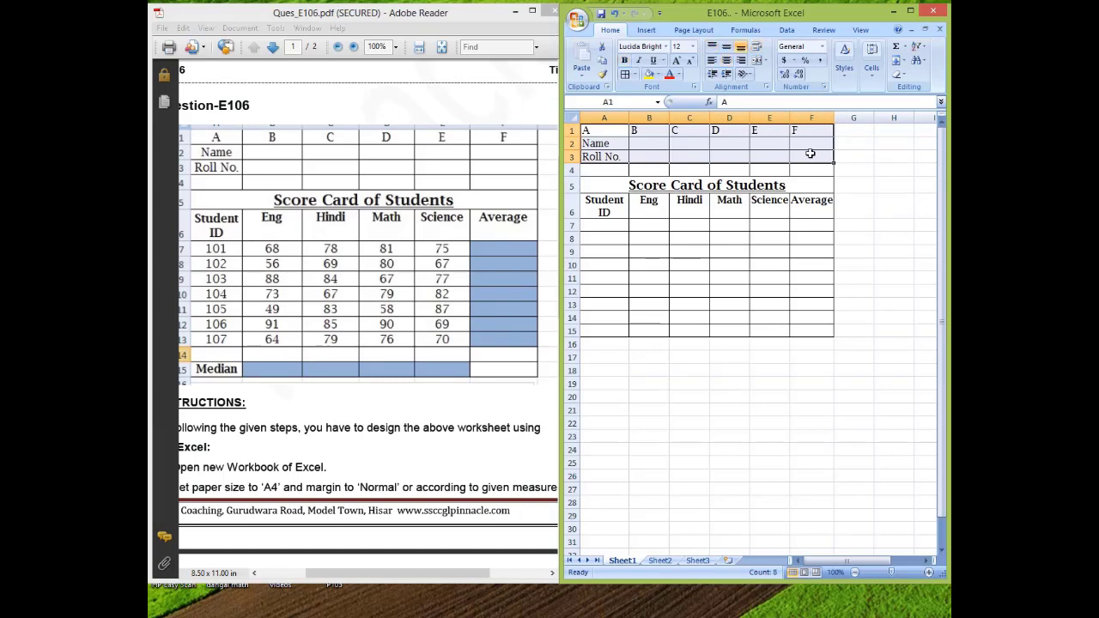
left_click(727, 61)
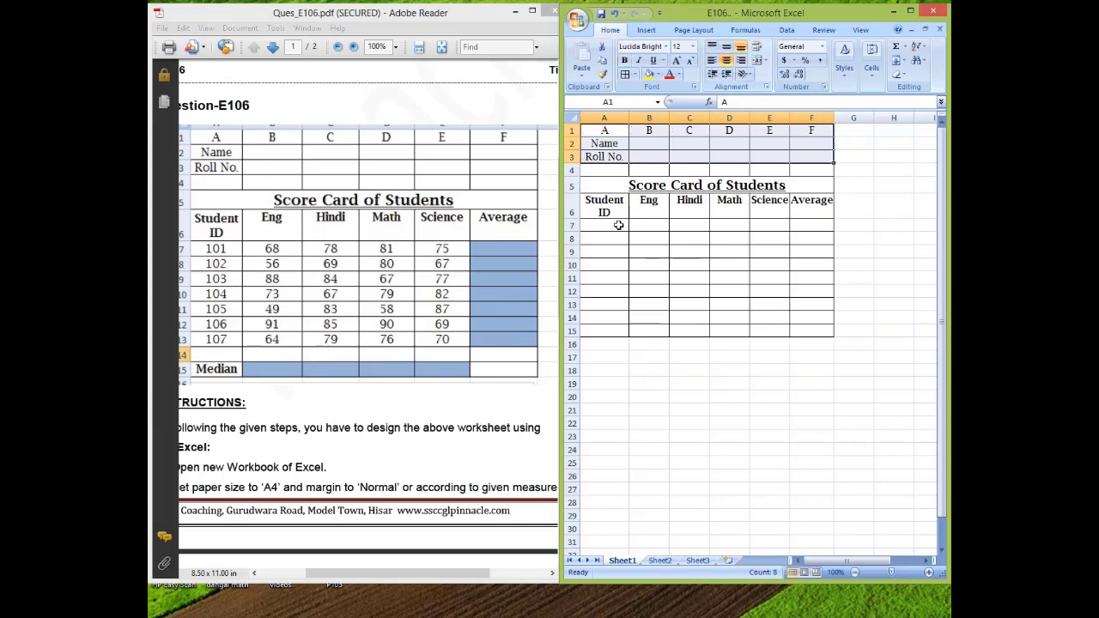
left_click_drag(595, 224, 804, 327)
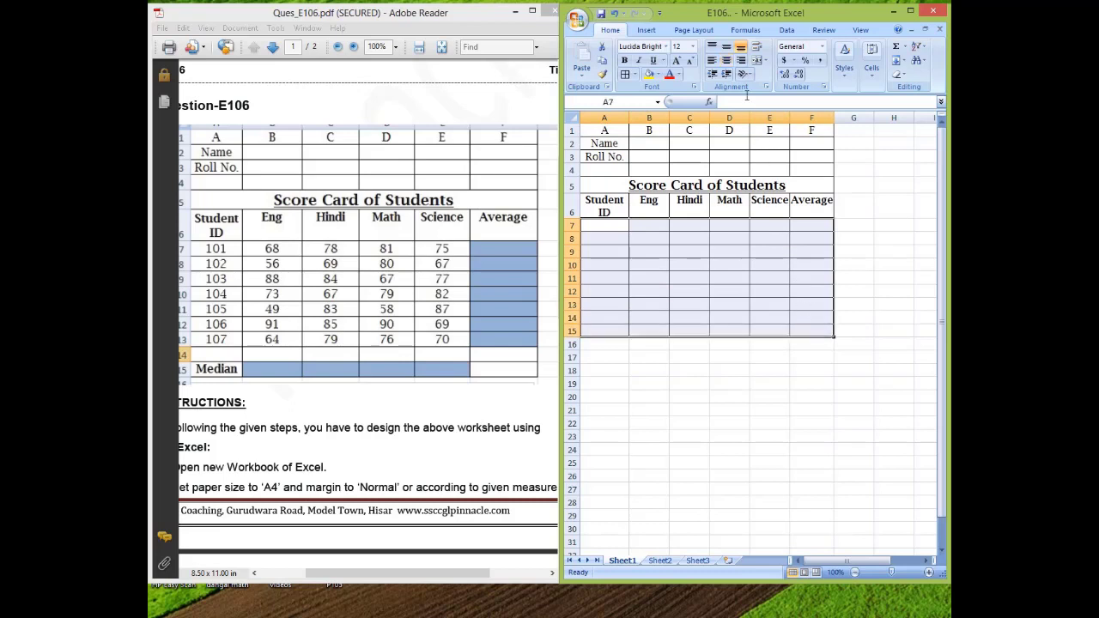
left_click(726, 62)
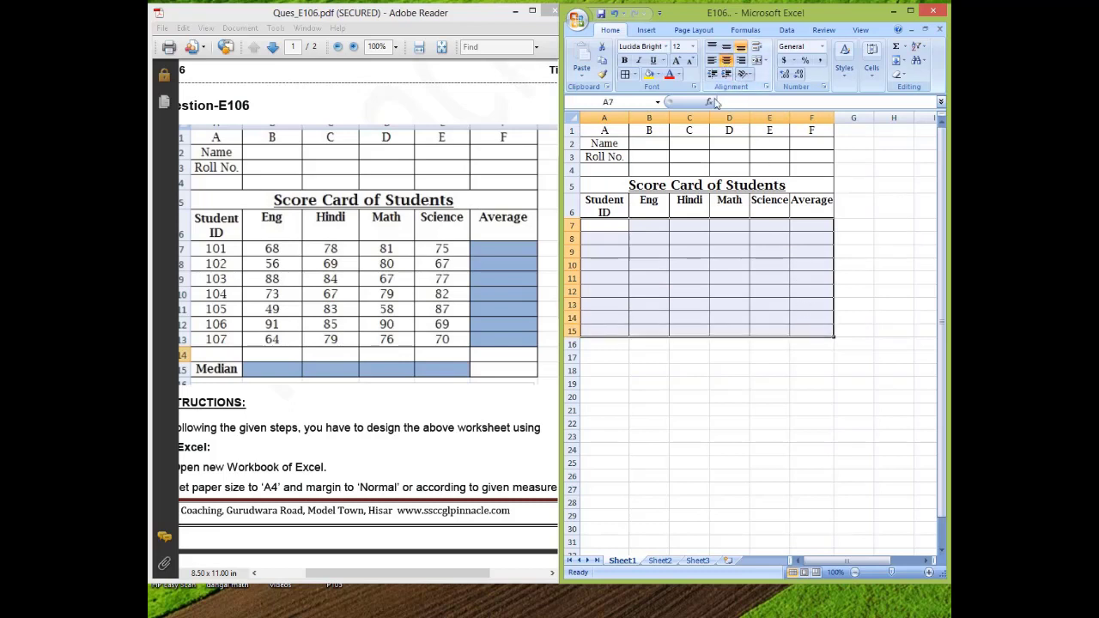
- Enter a bold "Median" in A15 and fill A7:E13 with student IDs 101 to 107 and their scores from the PDF
left_click(605, 330)
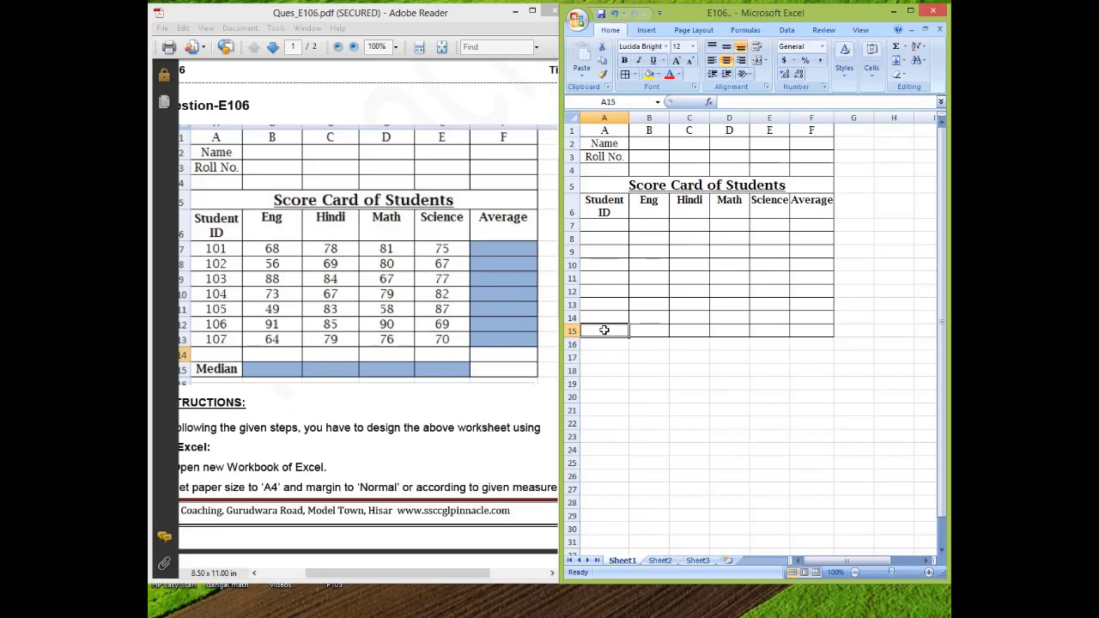
type("Median")
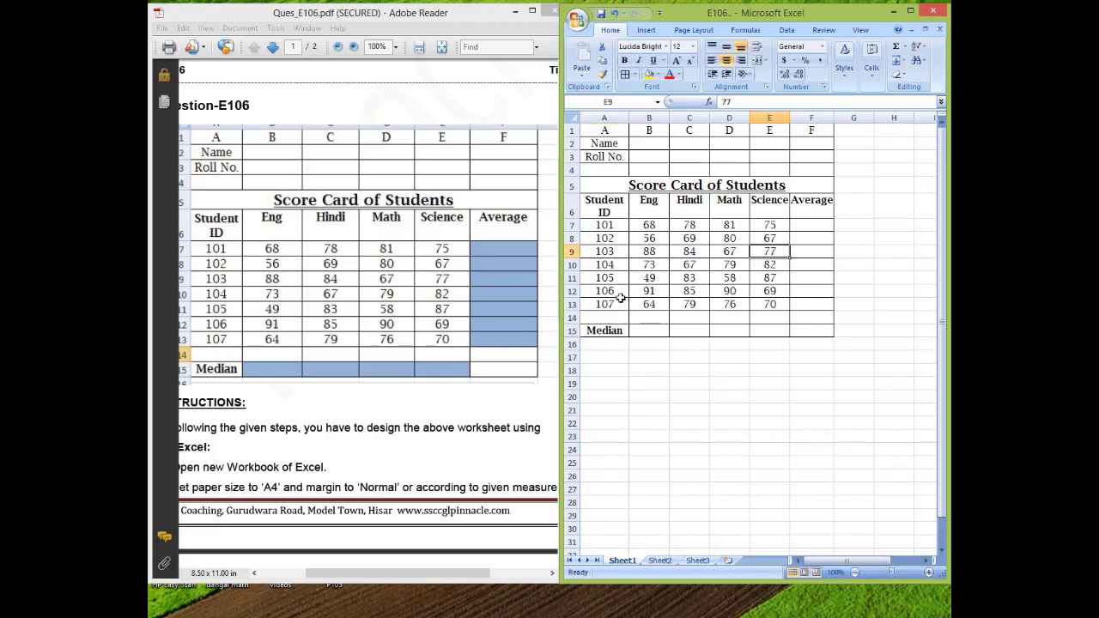
- Fill the Average cells F7:F13 and the Median cells B15:E15 with the light blue shown in the PDF's worksheet
left_click(550, 427)
left_click_drag(567, 322, 566, 441)
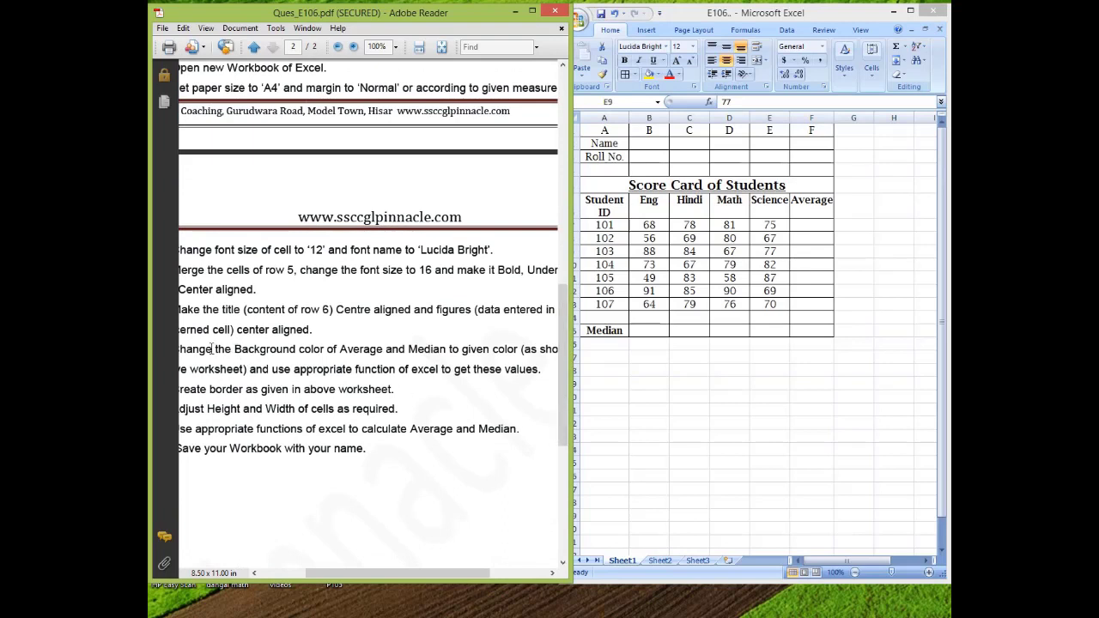
left_click_drag(212, 350, 450, 350)
left_click_drag(567, 313, 564, 179)
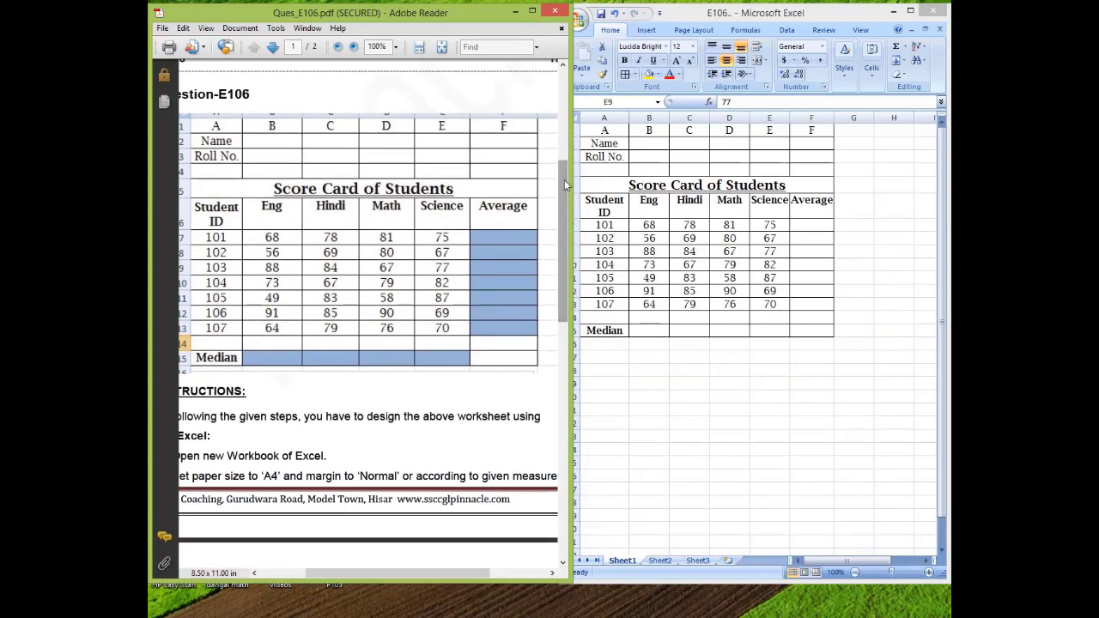
left_click(800, 223)
left_click(800, 223)
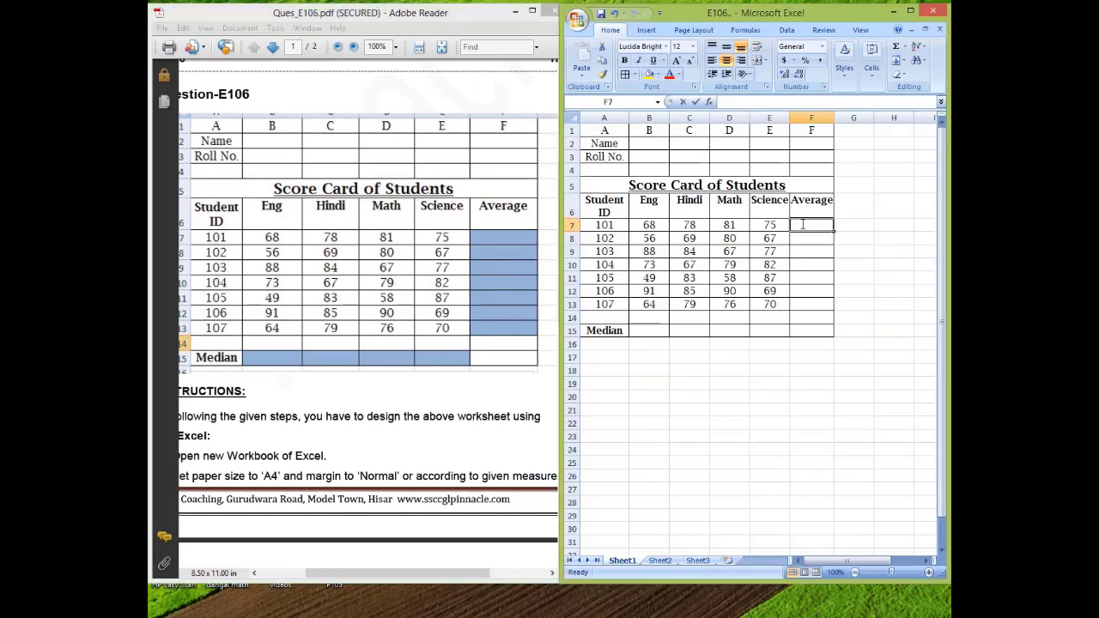
double_click(829, 229)
left_click(794, 203)
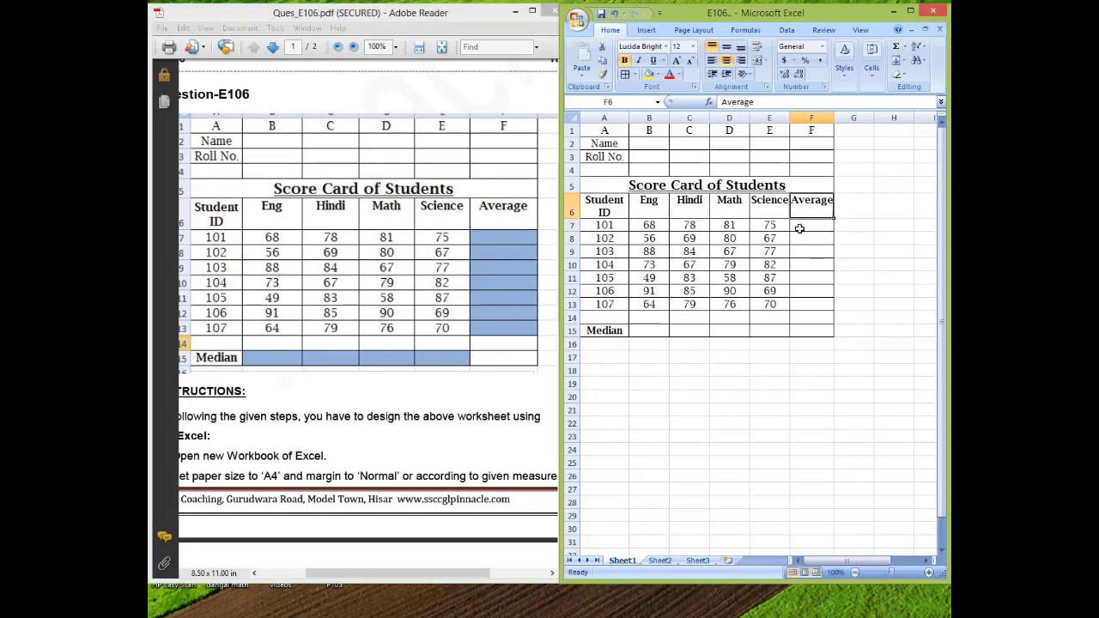
left_click_drag(800, 225, 812, 308)
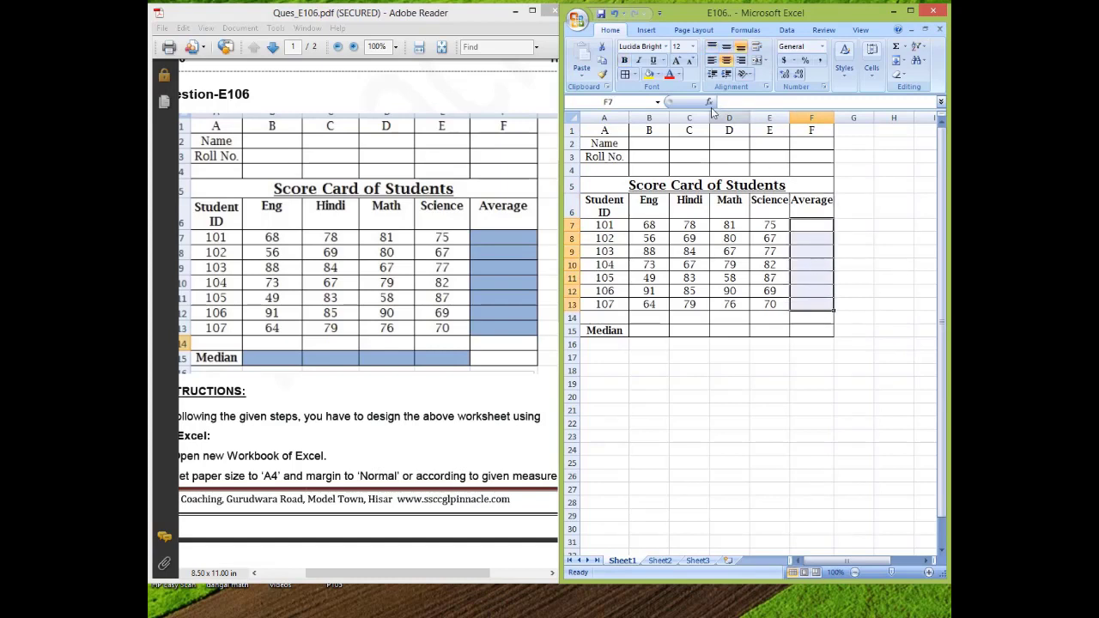
left_click(658, 76)
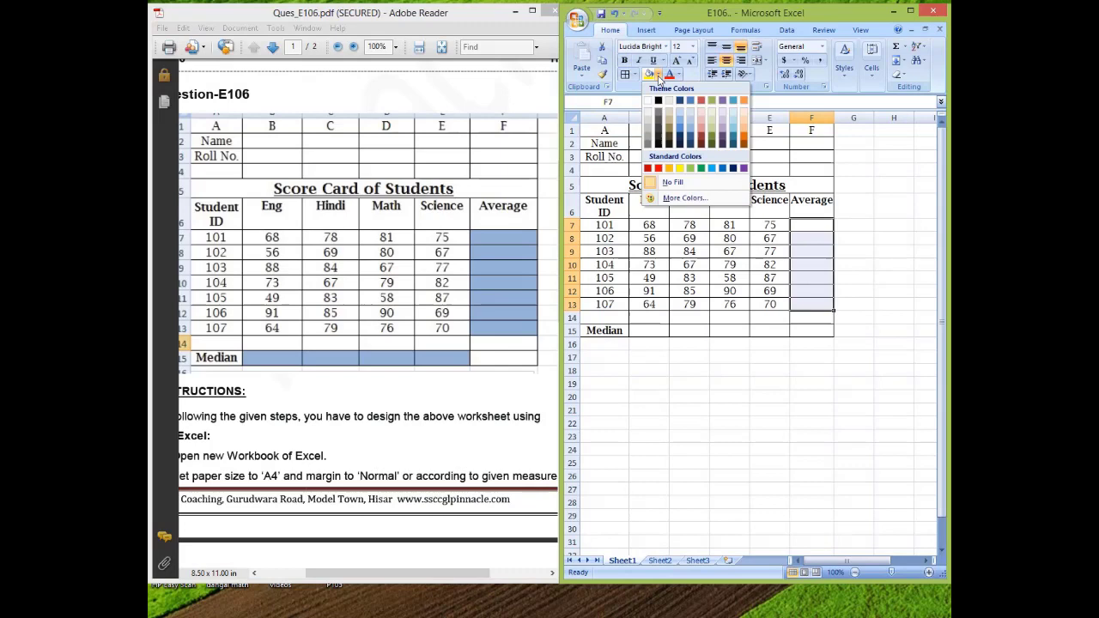
left_click(680, 124)
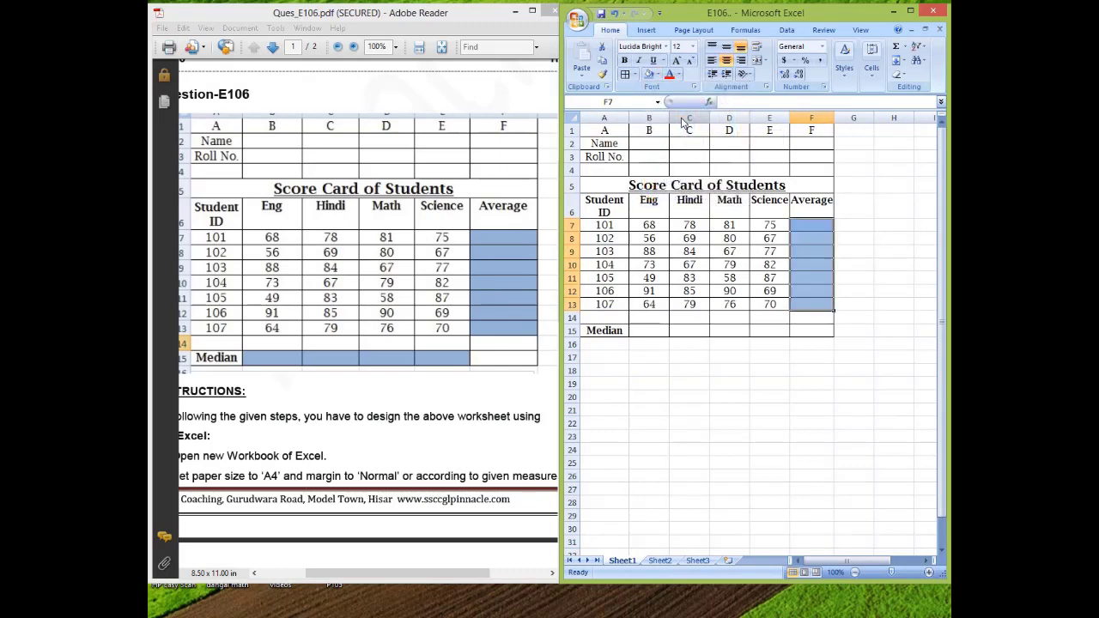
left_click_drag(639, 331, 759, 333)
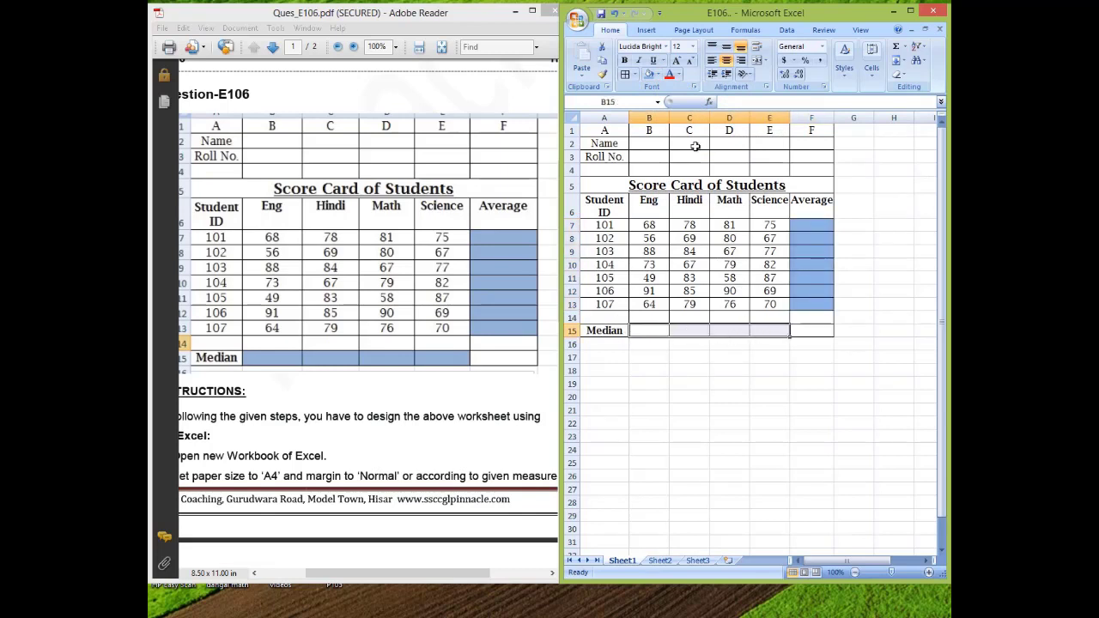
left_click(648, 74)
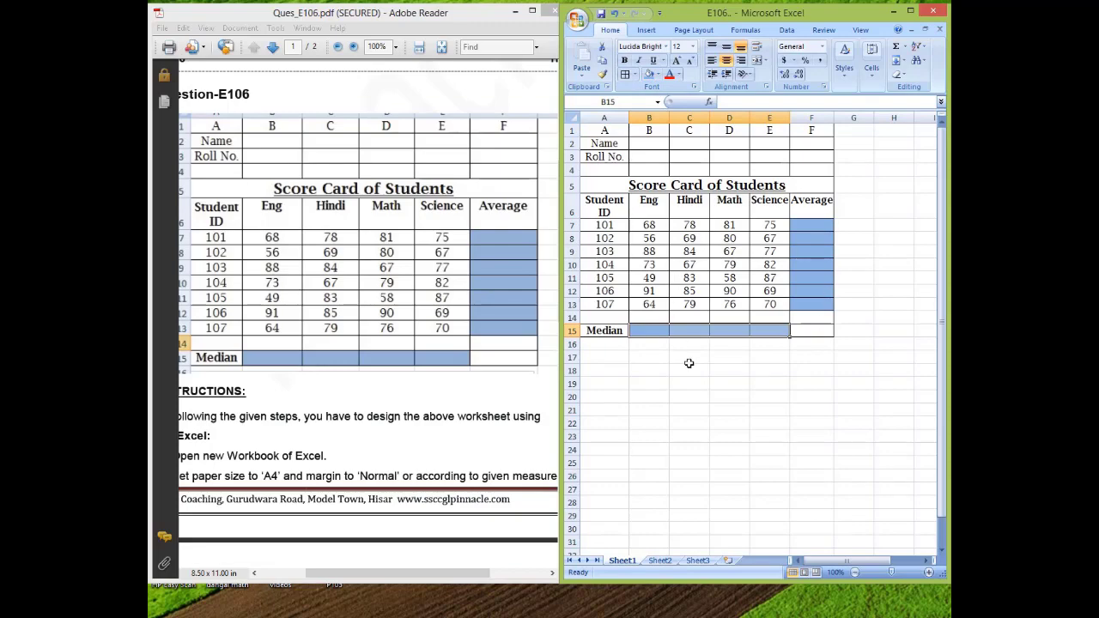
- Review the PDF's remaining instructions against the sample worksheet, including the one on functions for Average and Median
left_click(548, 388)
scroll(549, 388, "down", 3)
scroll(568, 326, "down", 4)
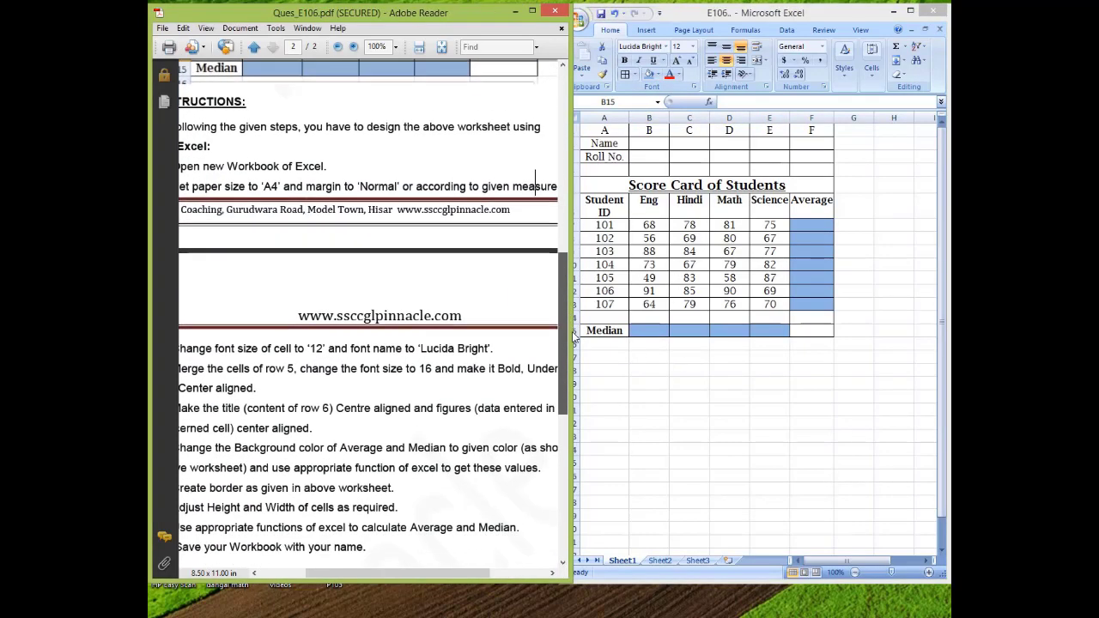
scroll(567, 337, "down", 3)
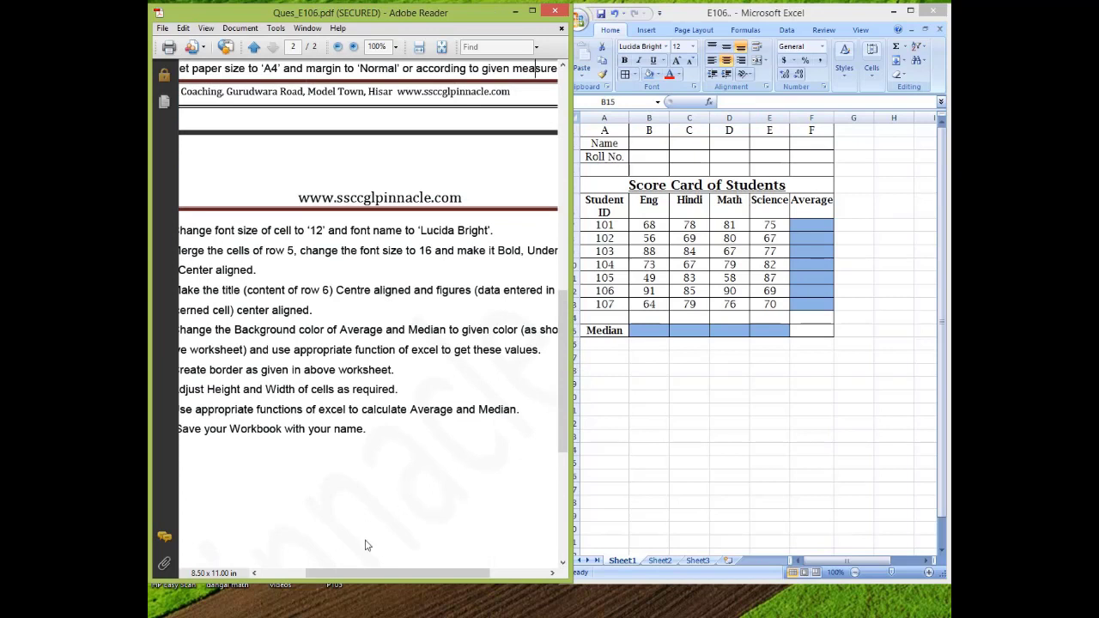
left_click_drag(347, 572, 327, 573)
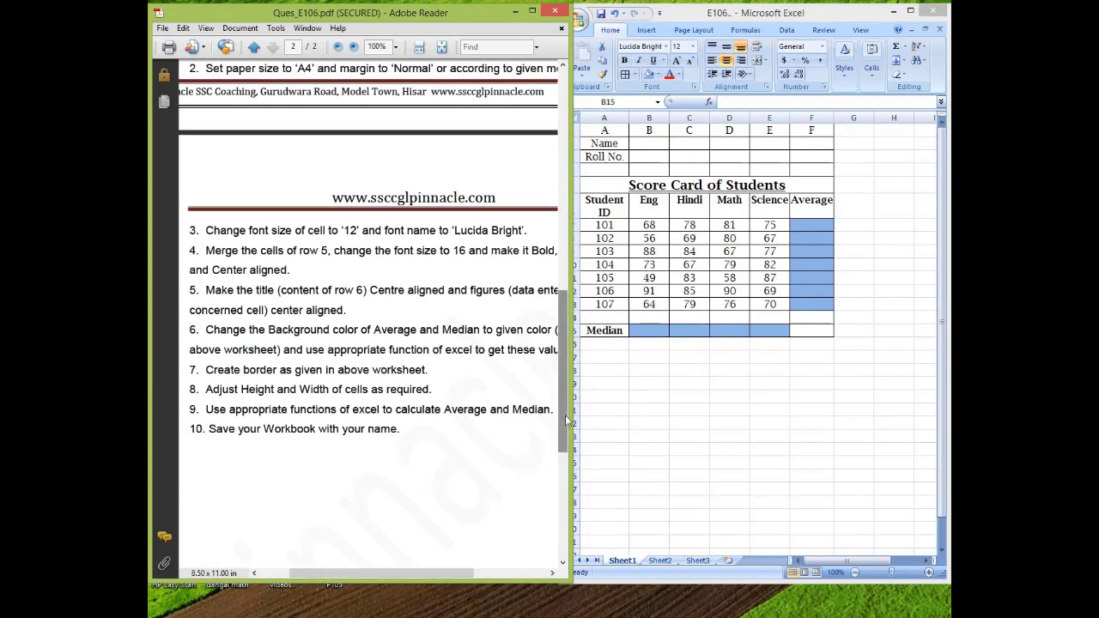
left_click_drag(567, 421, 593, 279)
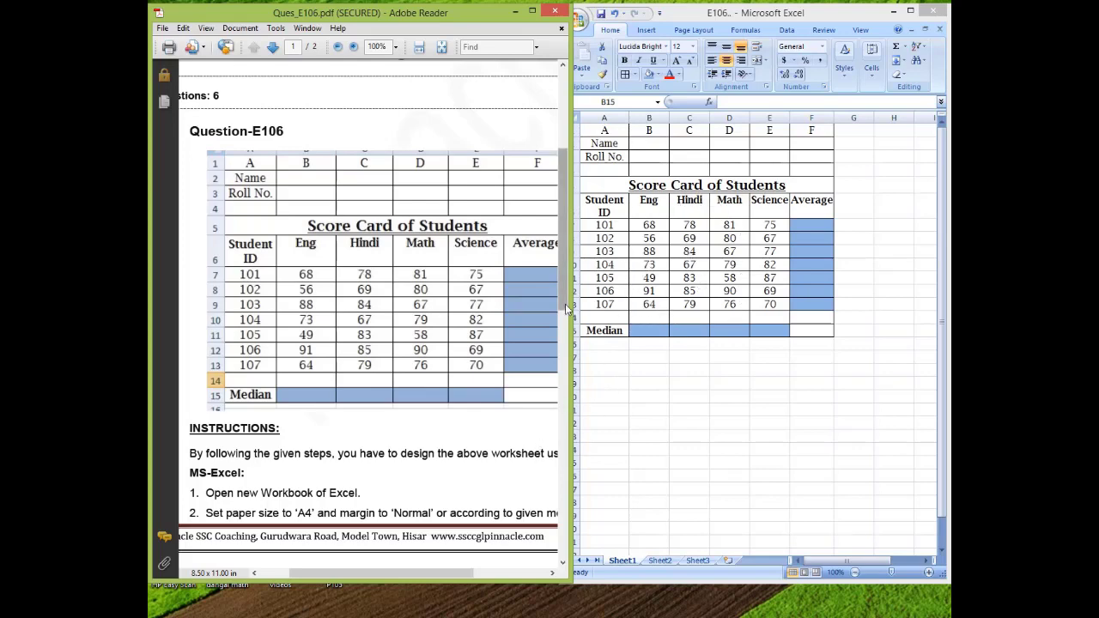
left_click_drag(565, 304, 436, 435)
left_click_drag(225, 375, 519, 381)
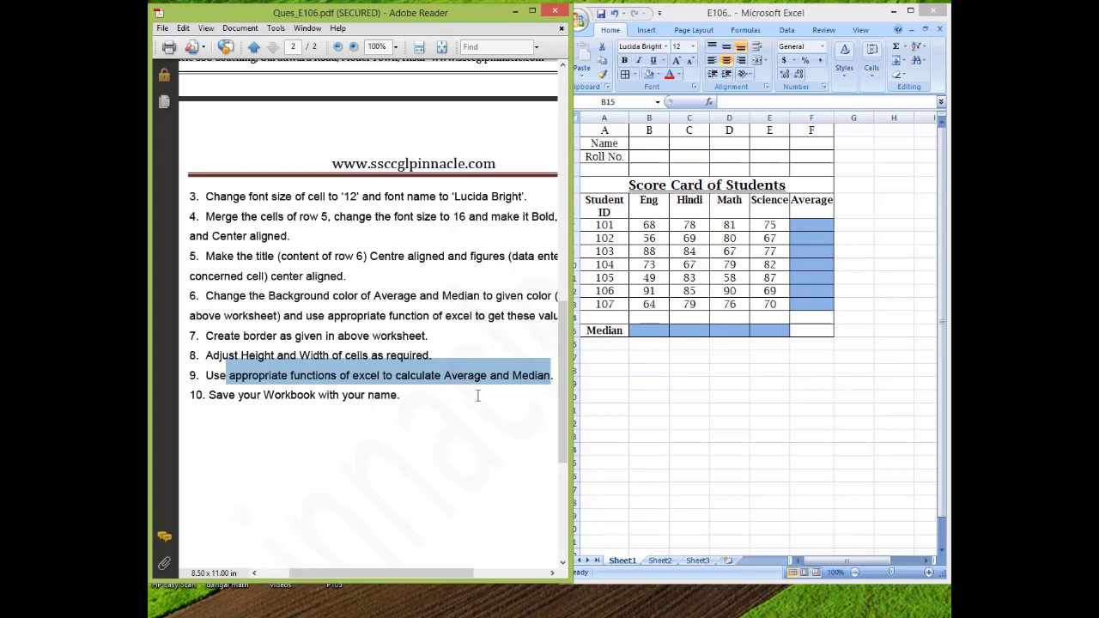
- Maximize the workbook window and widen columns A to F, making the Average column the widest
left_click(910, 11)
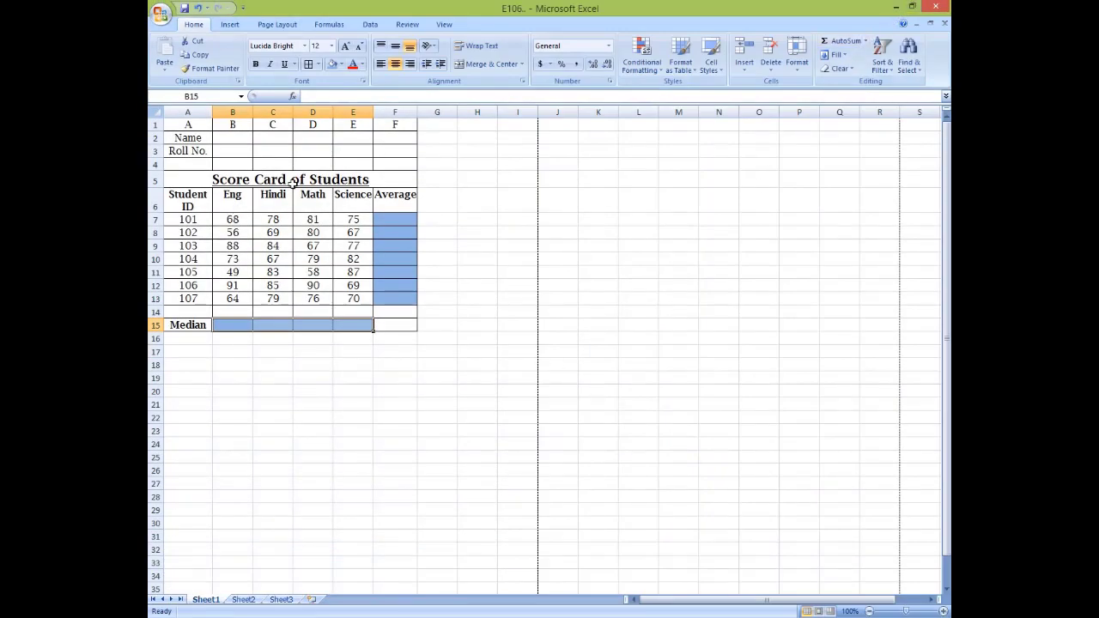
left_click_drag(417, 113, 499, 114)
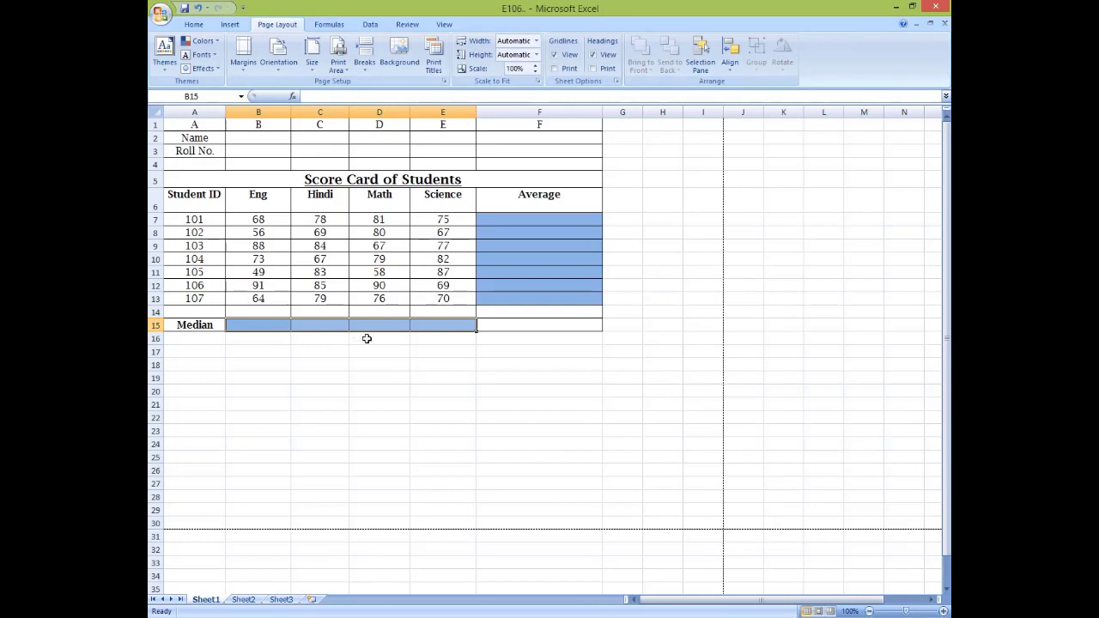
- Calculate student 101's average in F7 with the formula =AVERAGE(B7:E7)
left_click(519, 223)
type("=")
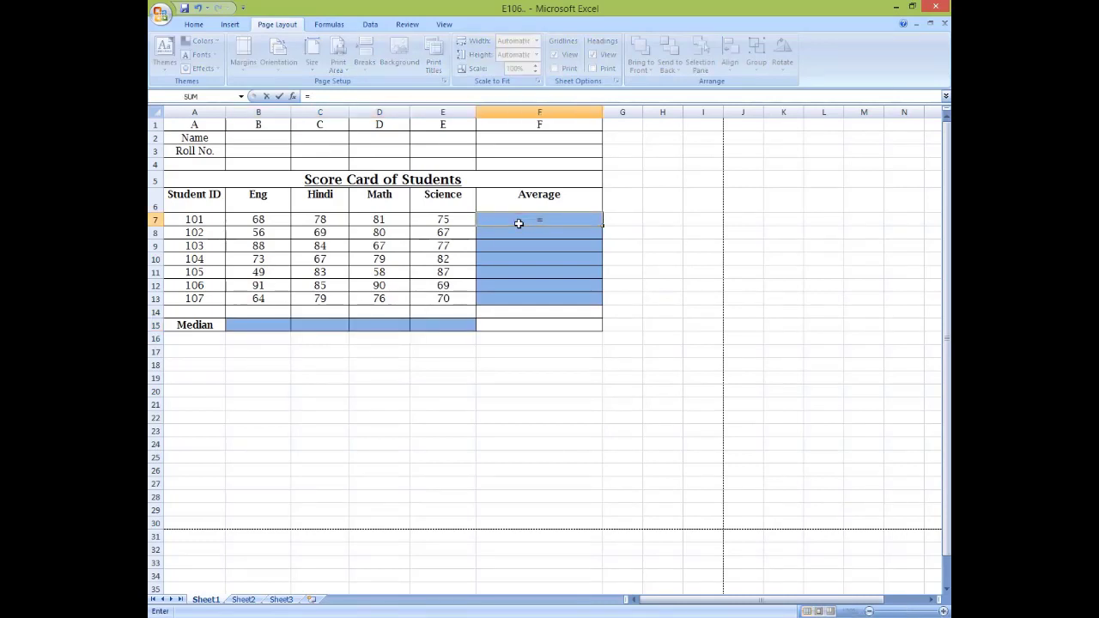
type("aver")
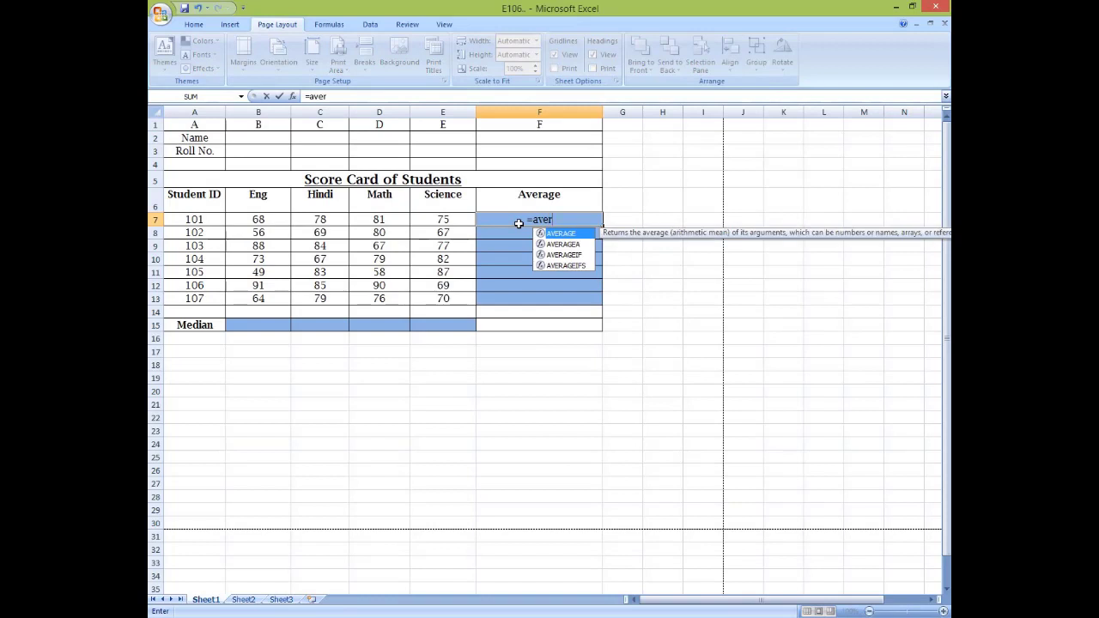
key("Tab")
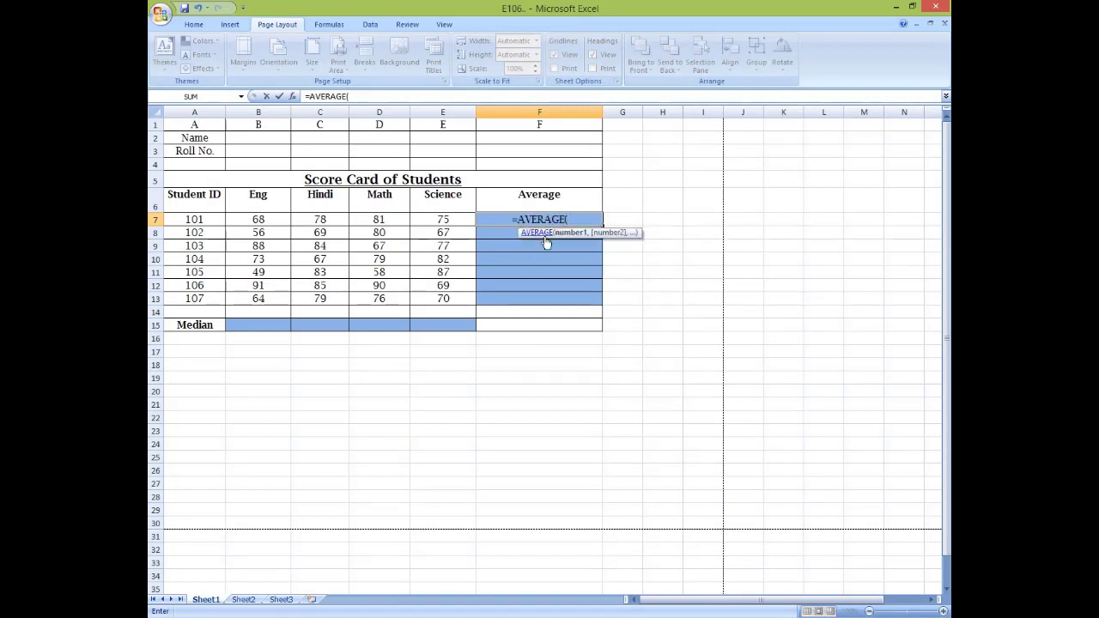
left_click(281, 220)
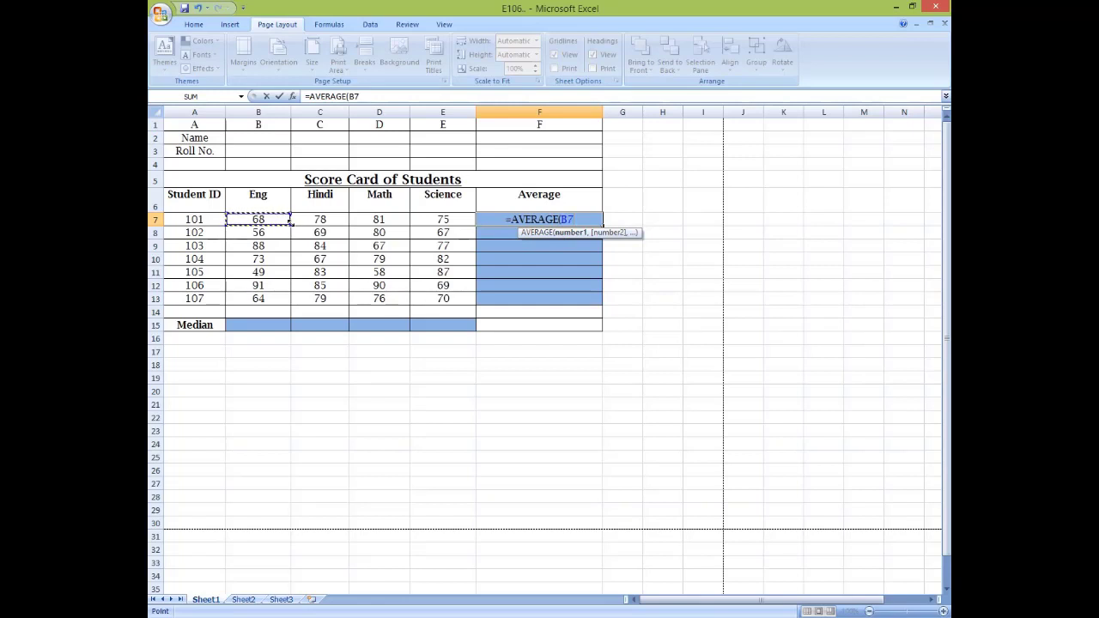
left_click_drag(290, 222, 423, 222)
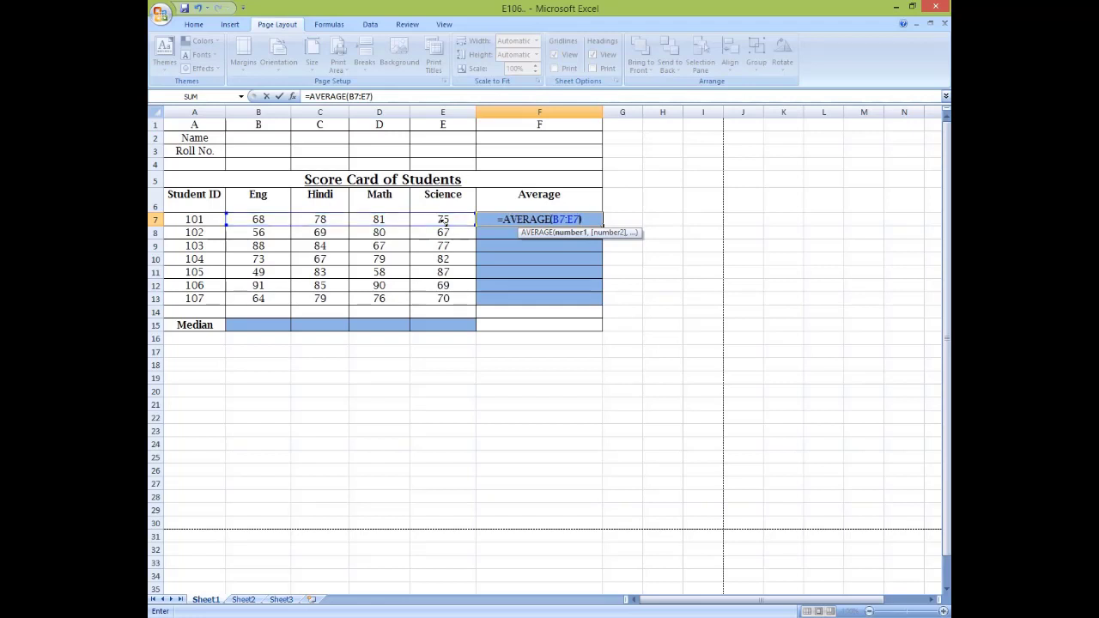
type(")")
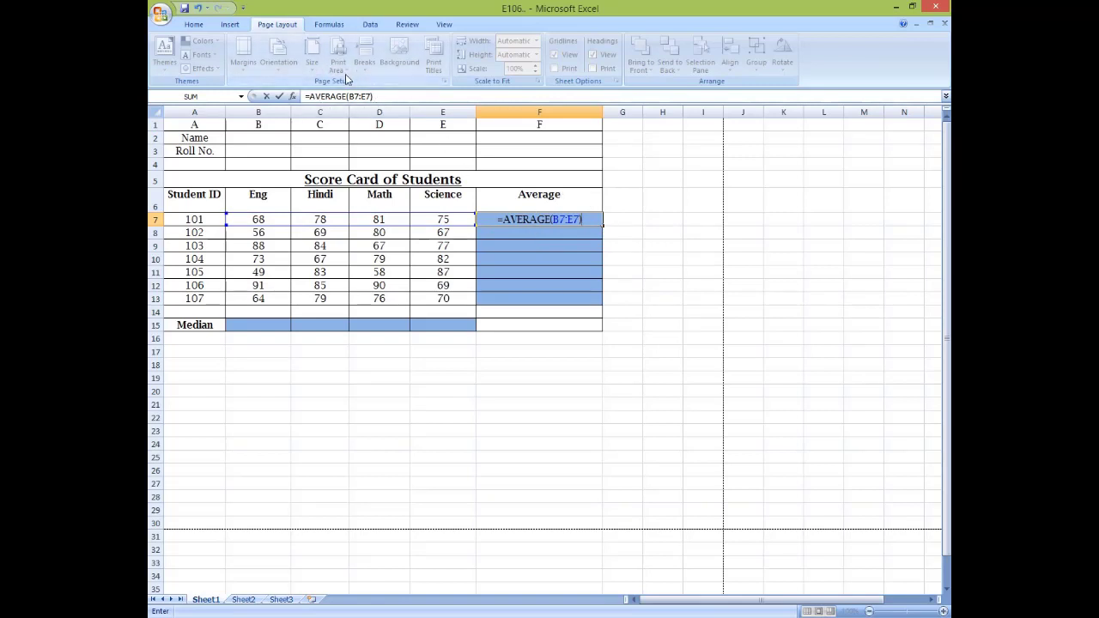
key("Return")
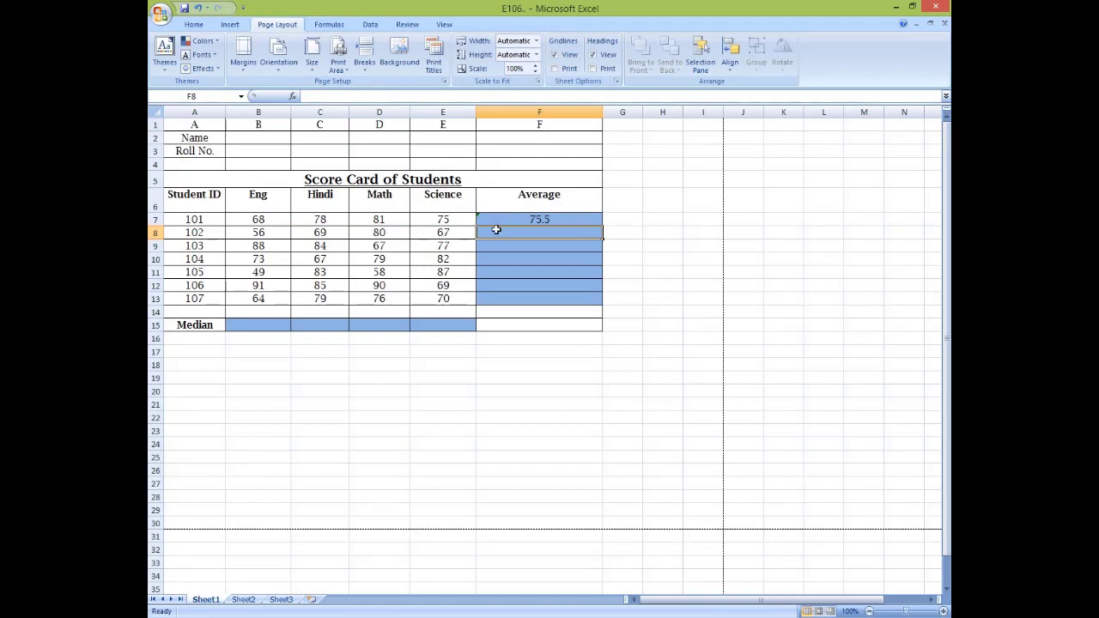
- Calculate student 102's average in F8 with the formula =AVERAGE(B8:E8)
type("=aver")
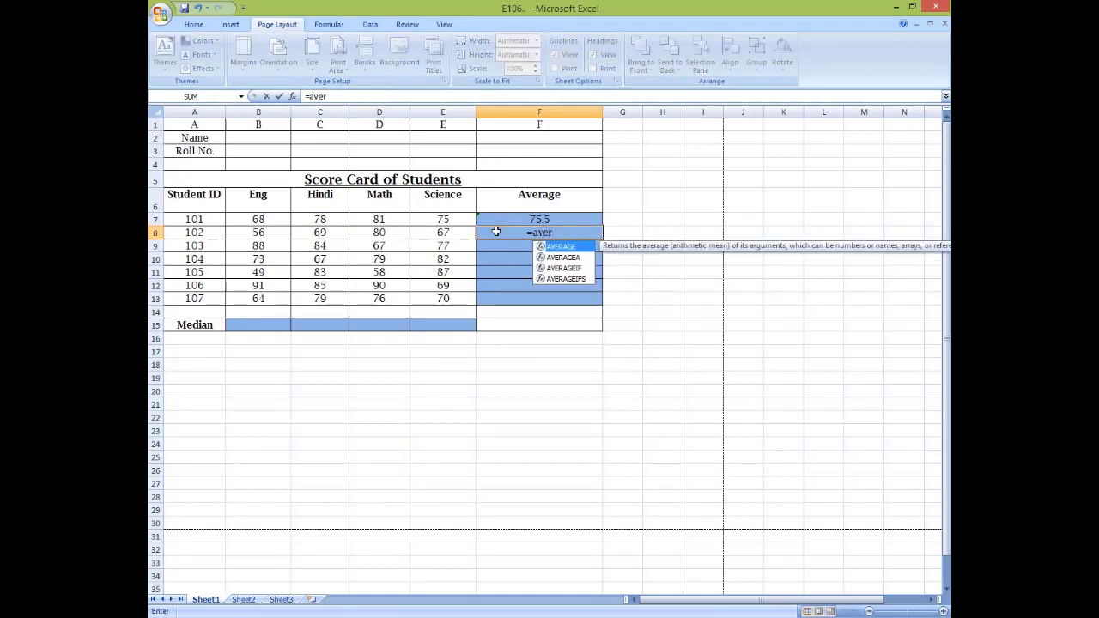
key("Tab")
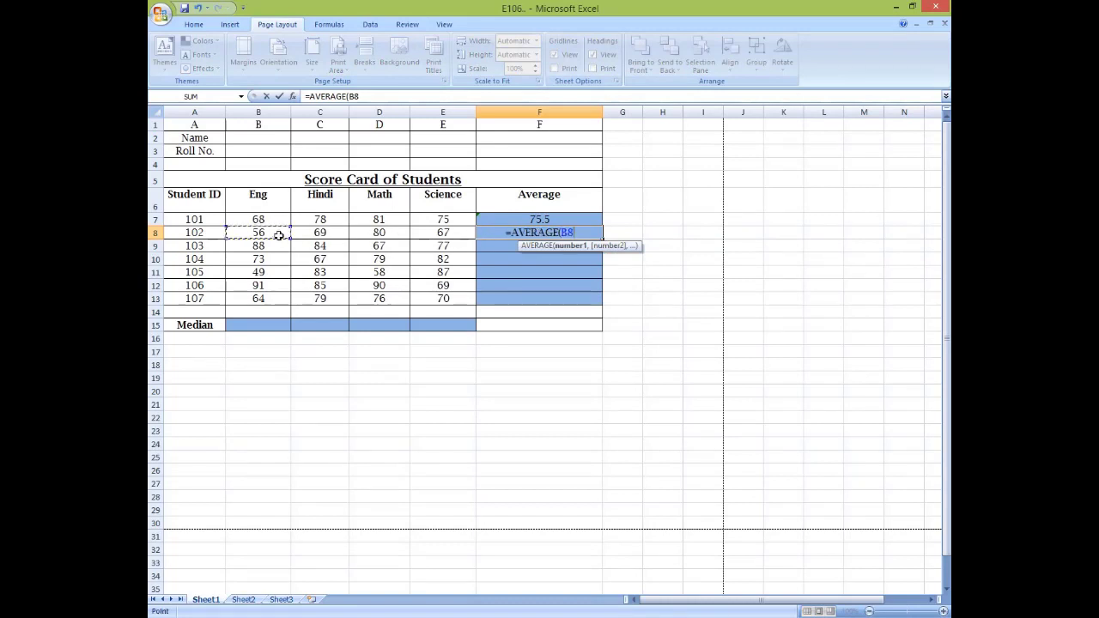
left_click(275, 233)
left_click_drag(305, 238, 452, 238)
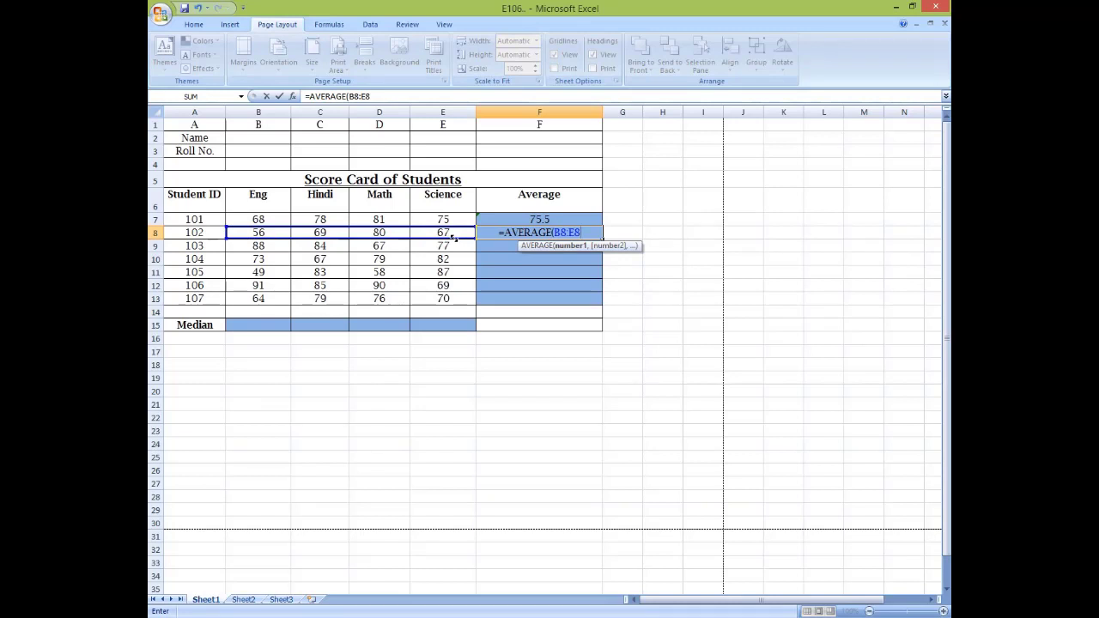
type(")")
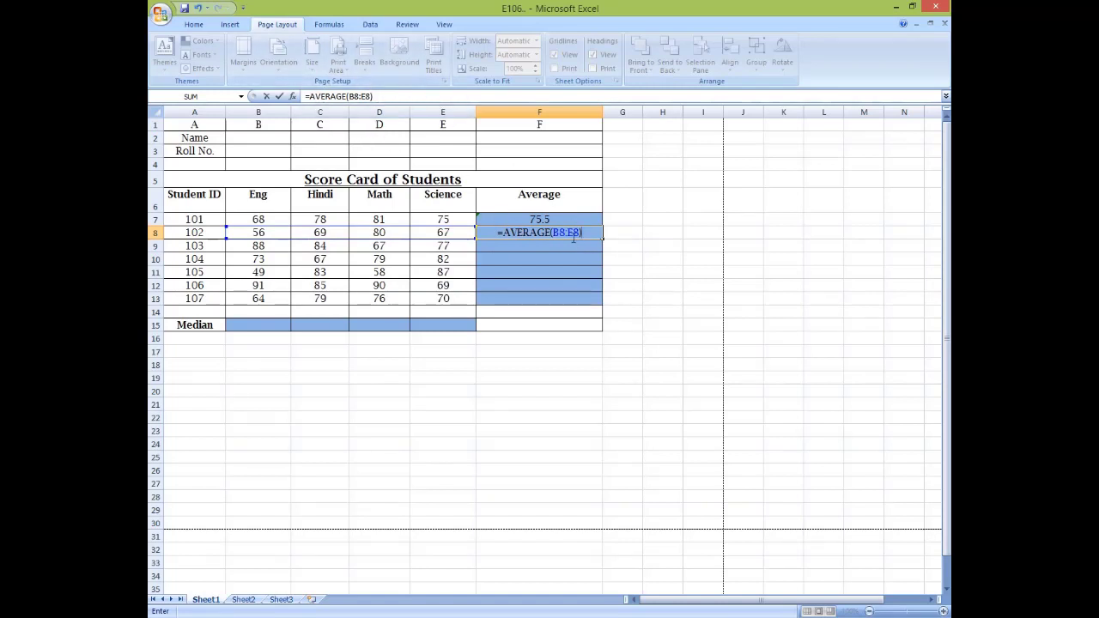
key("Return")
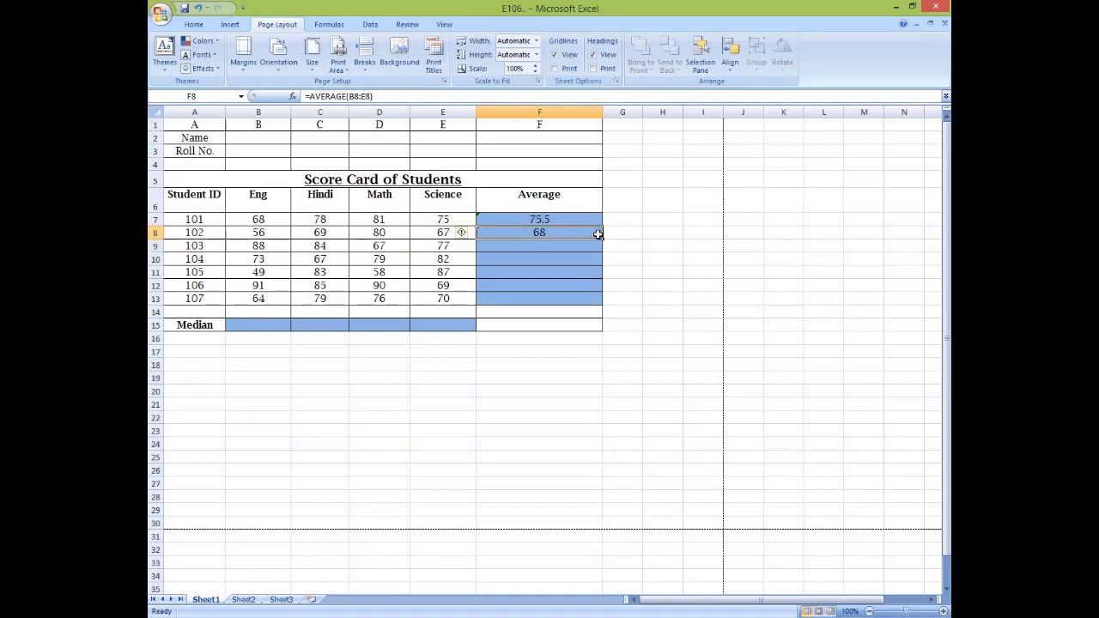
- Copy the average formula from F8 down through F13 and check the cell references in the copied formulas
left_click_drag(603, 239, 603, 303)
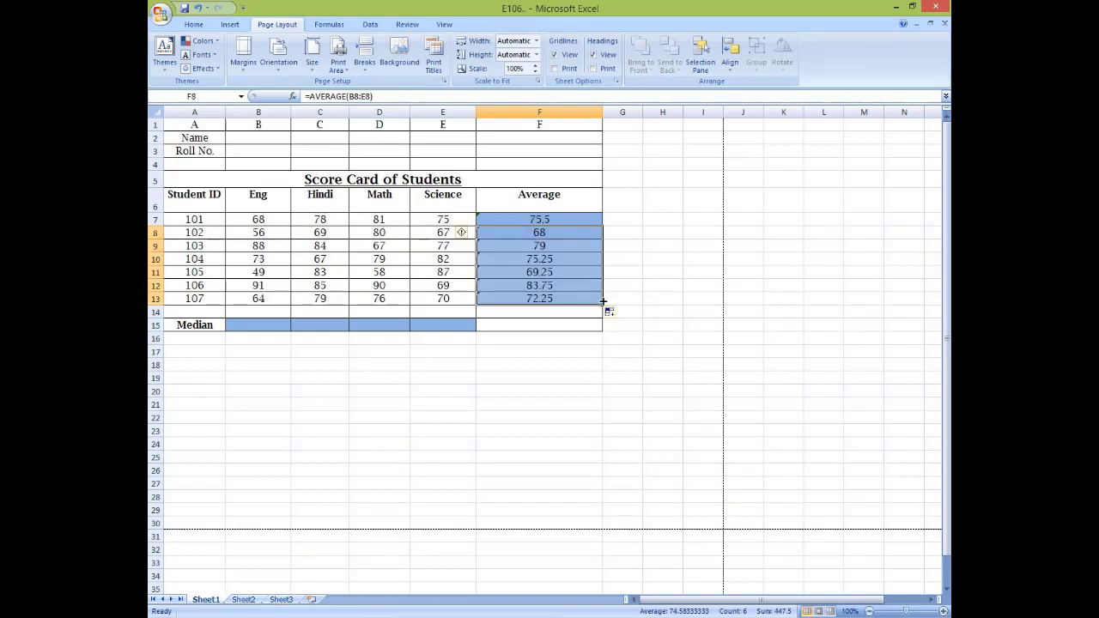
left_click(559, 236)
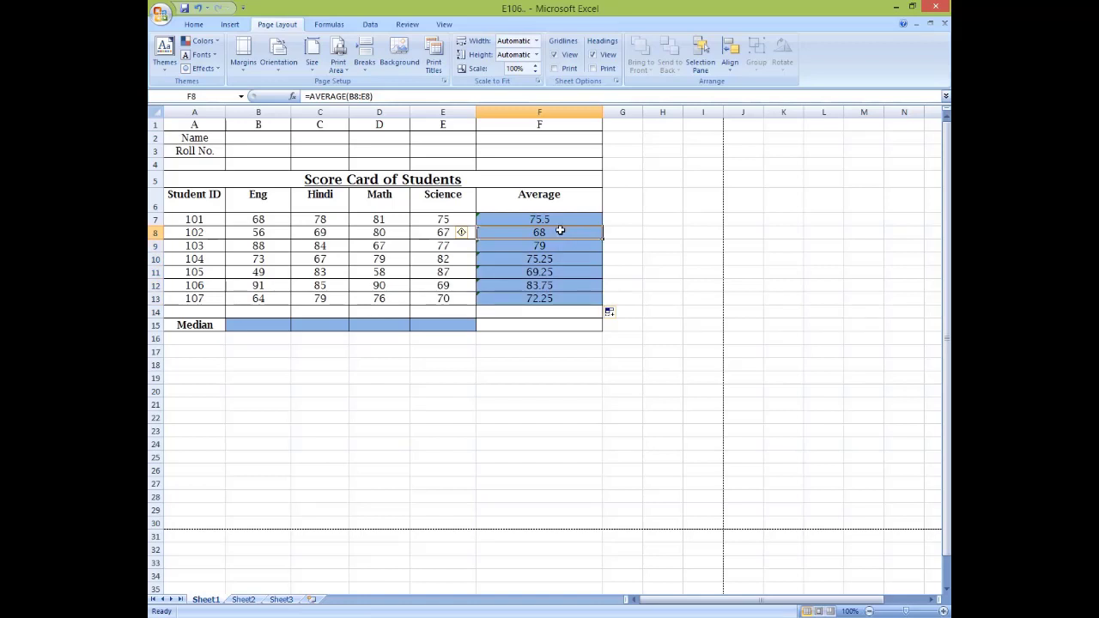
left_click(557, 248)
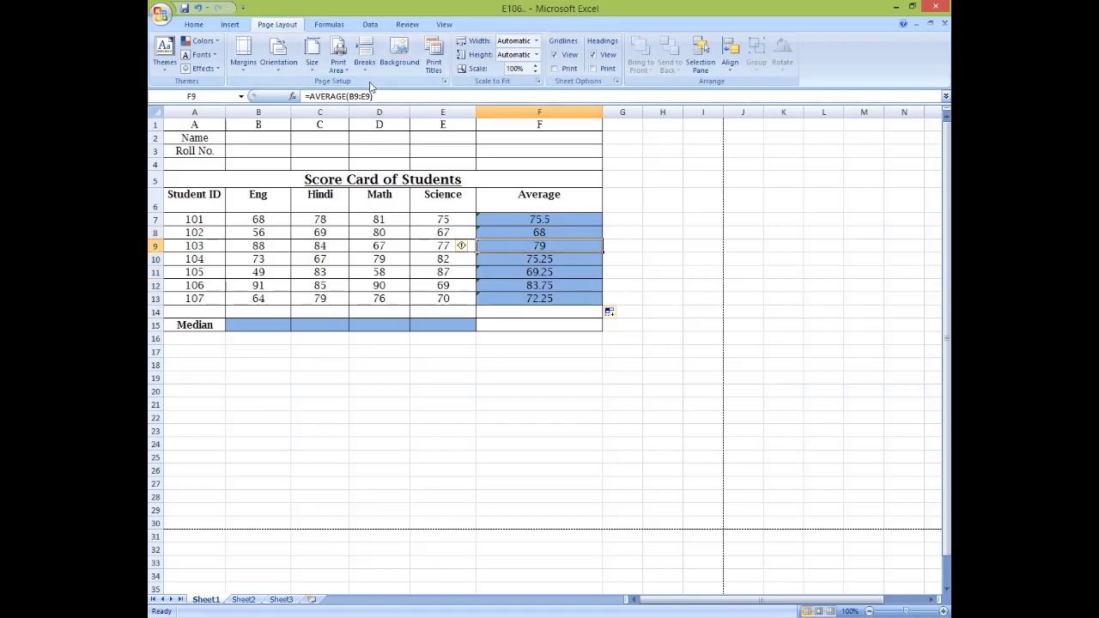
left_click(516, 275)
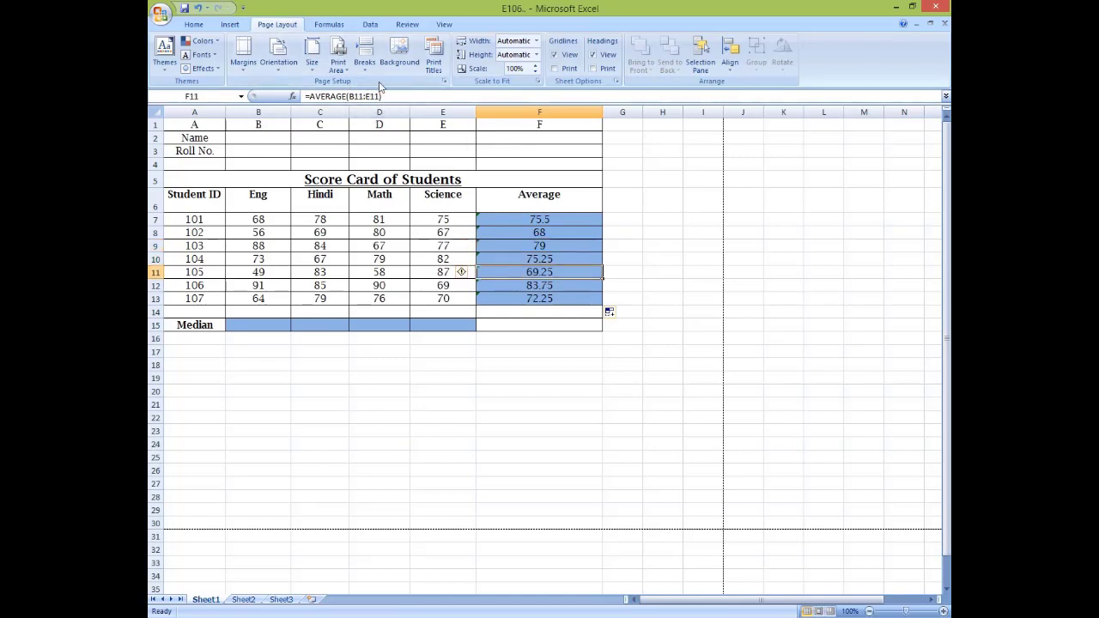
- Calculate the median of the Eng scores in B15 with the formula =MEDIAN(B7:B13)
left_click(266, 326)
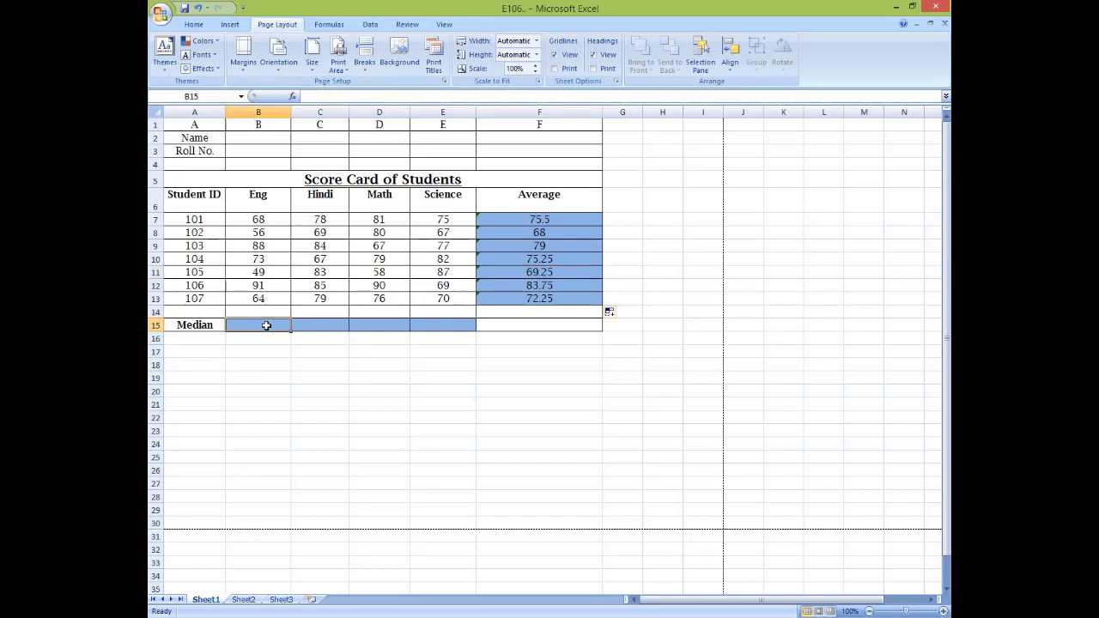
type("=med")
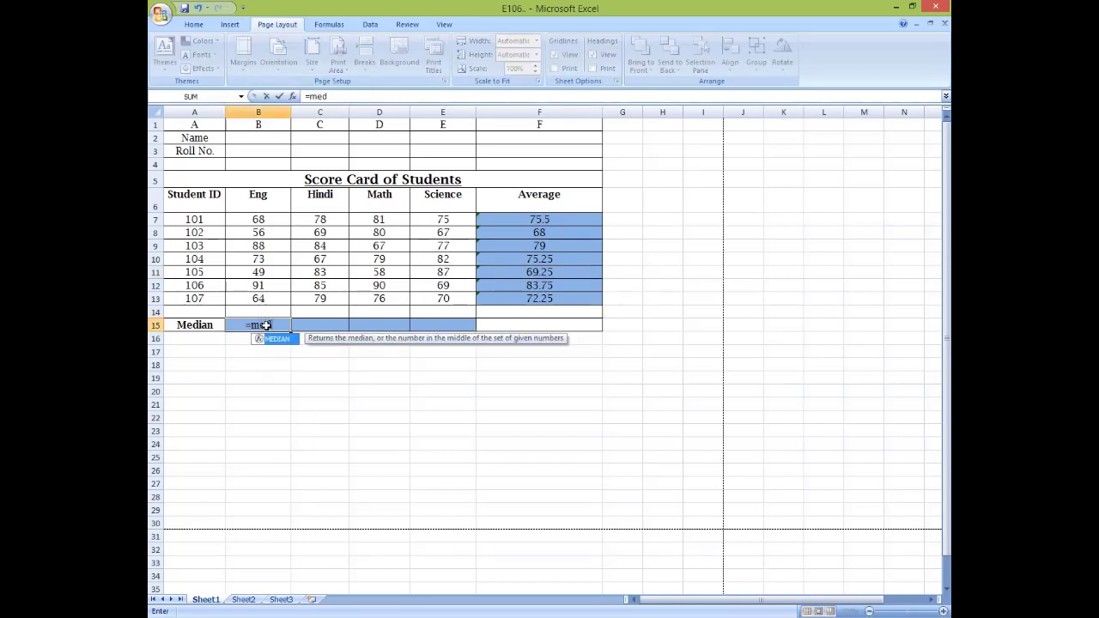
key("Tab")
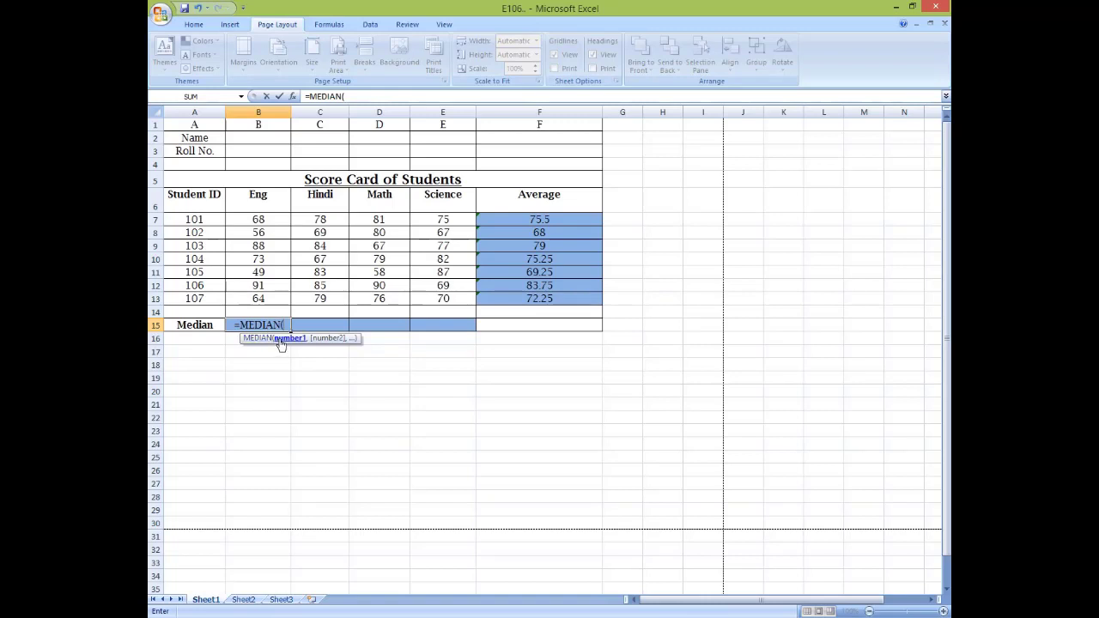
left_click(259, 220)
left_click_drag(293, 227, 289, 303)
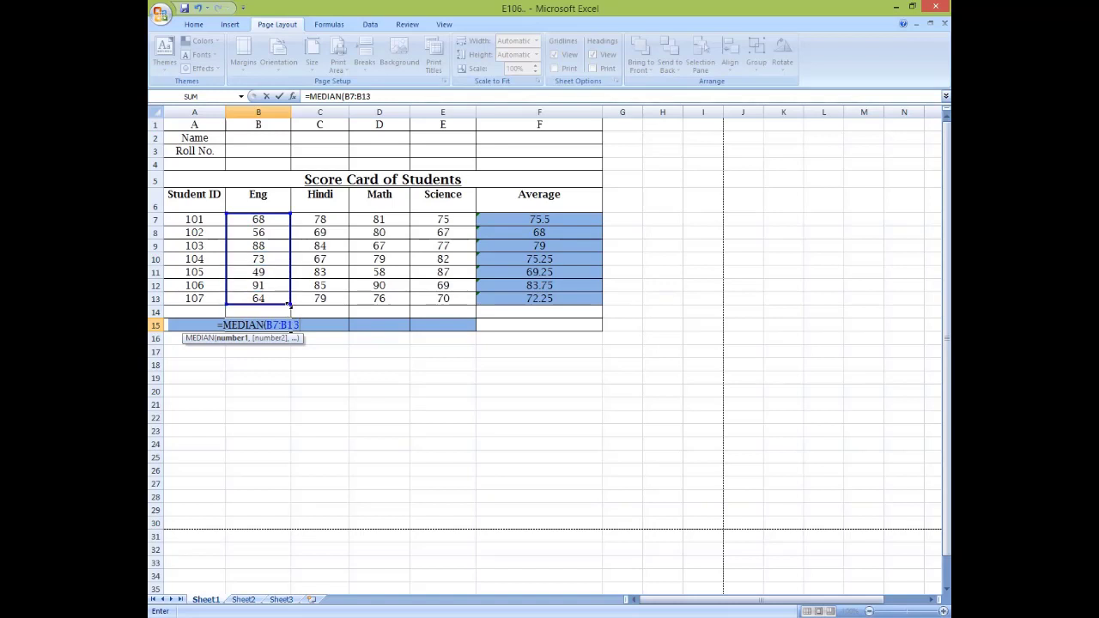
type(")")
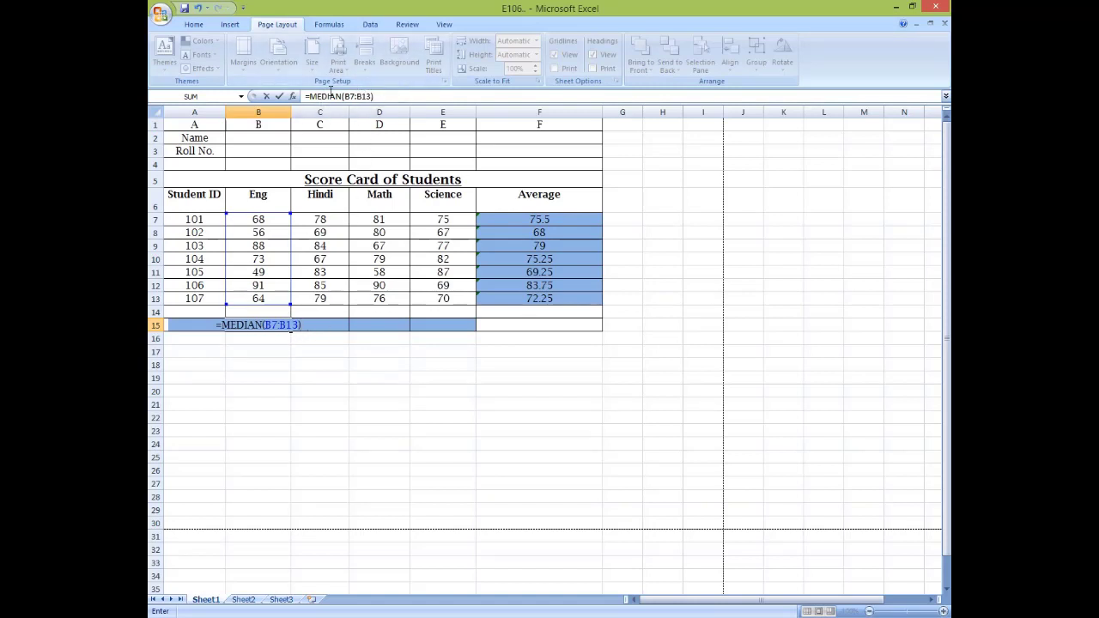
key("Return")
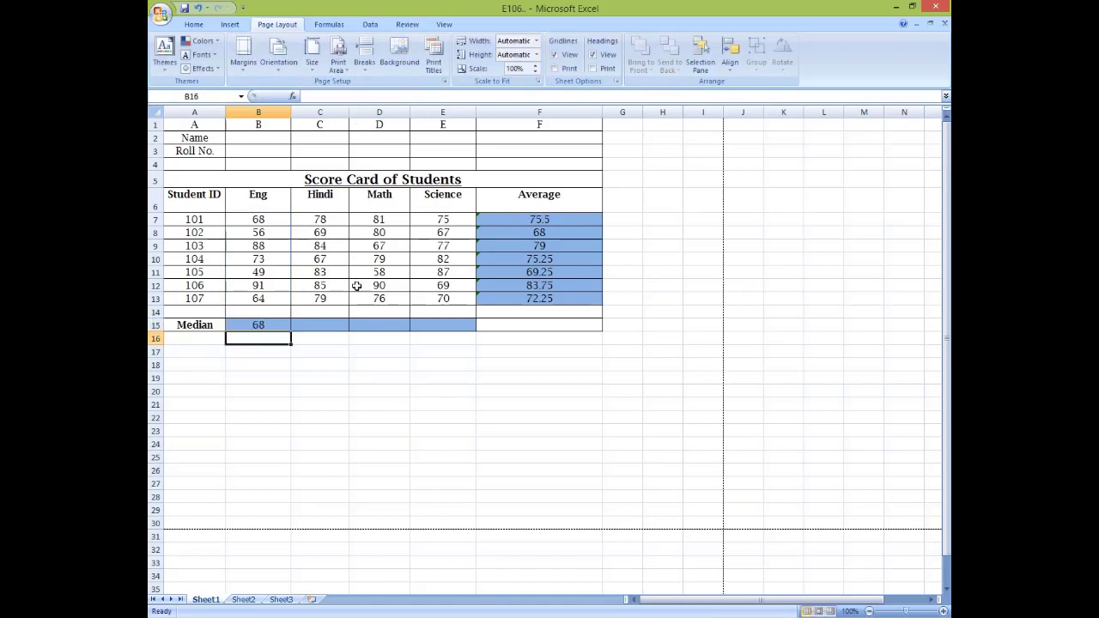
- Calculate the median of the Hindi scores in C15 with the formula =MEDIAN(C7:C13)
left_click(309, 328)
type("=med")
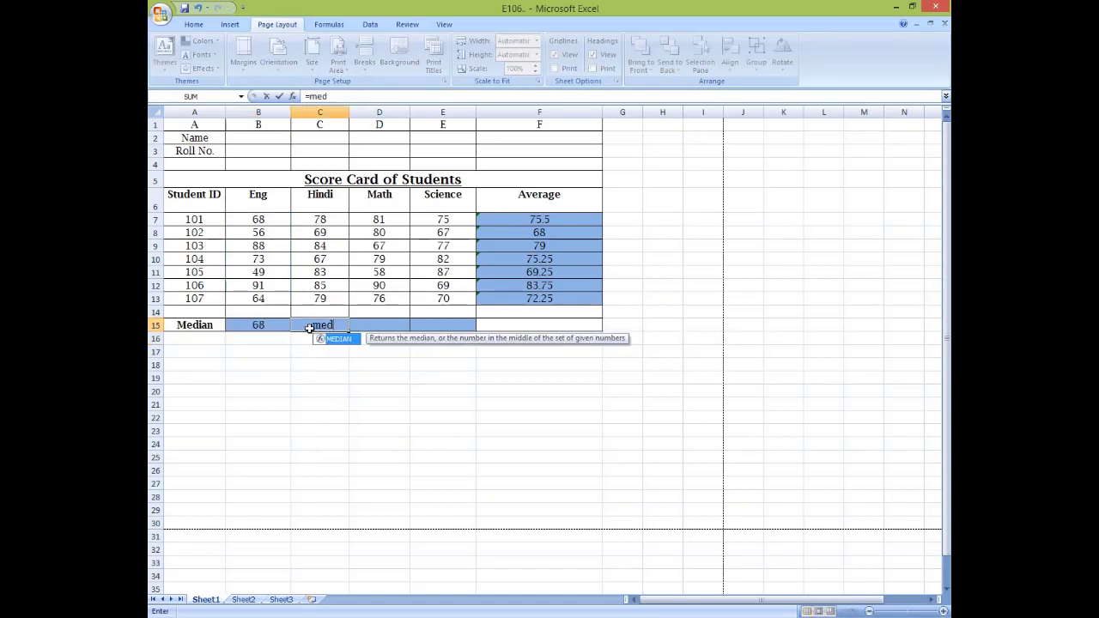
key("Tab")
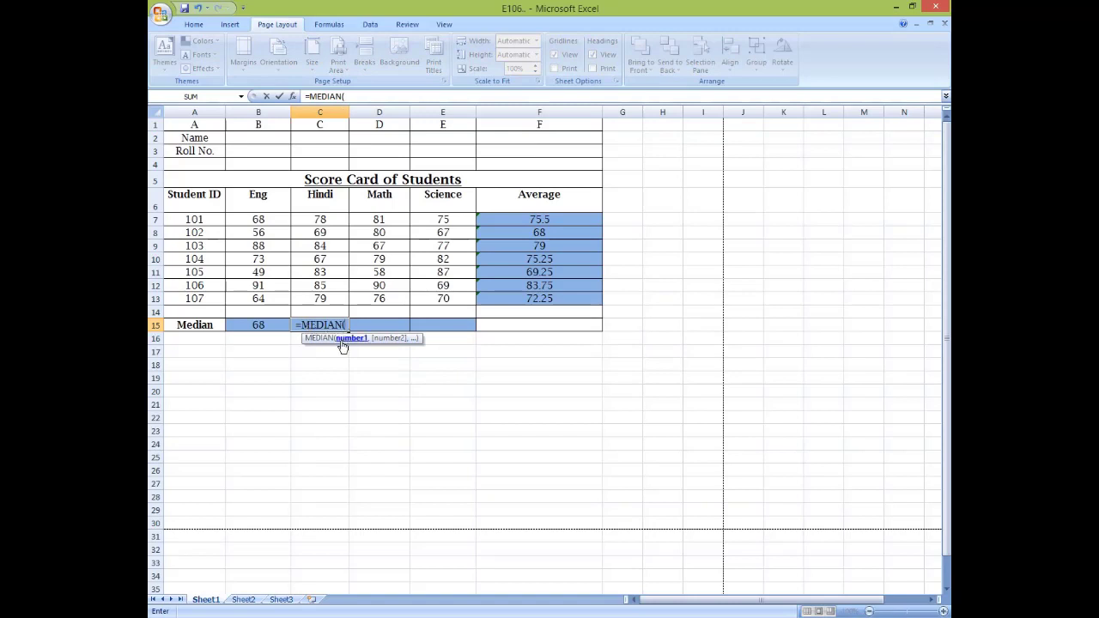
left_click(337, 219)
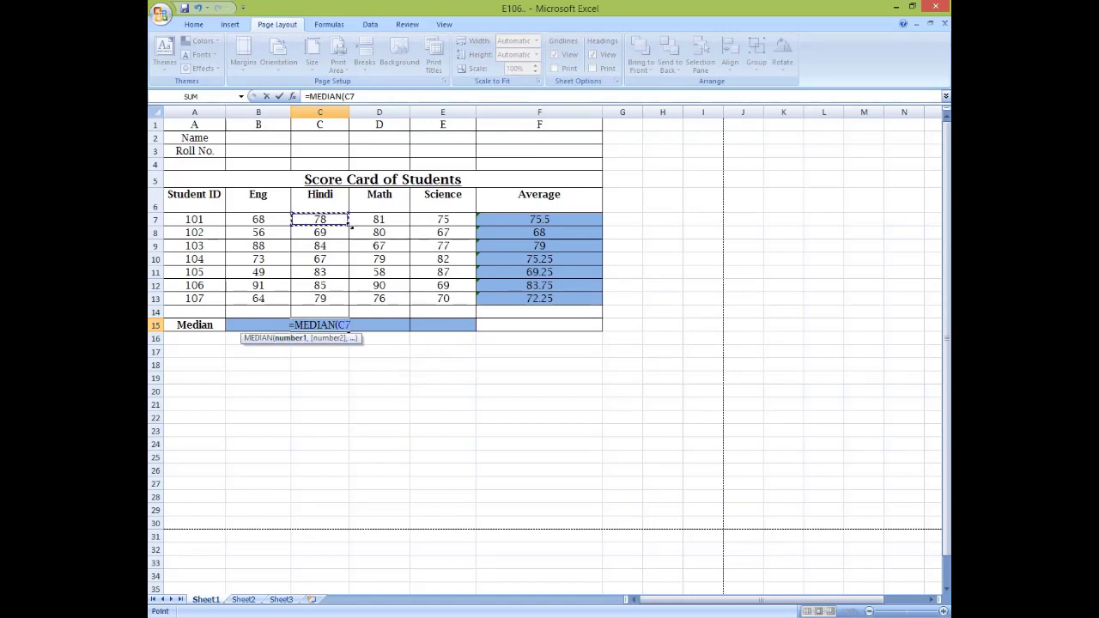
left_click_drag(351, 227, 347, 299)
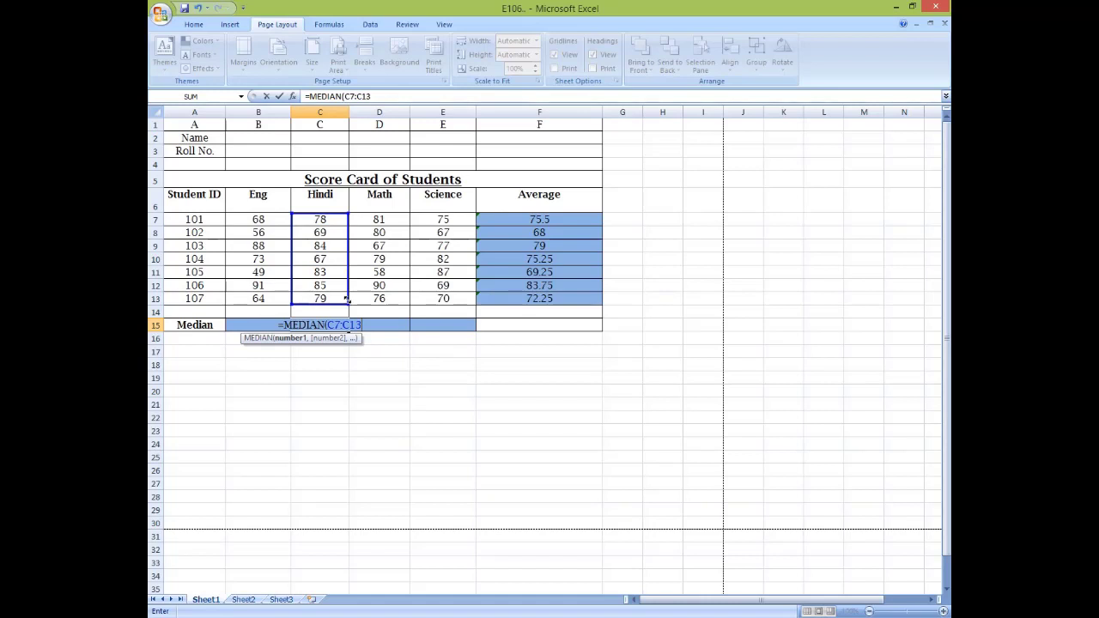
type(")")
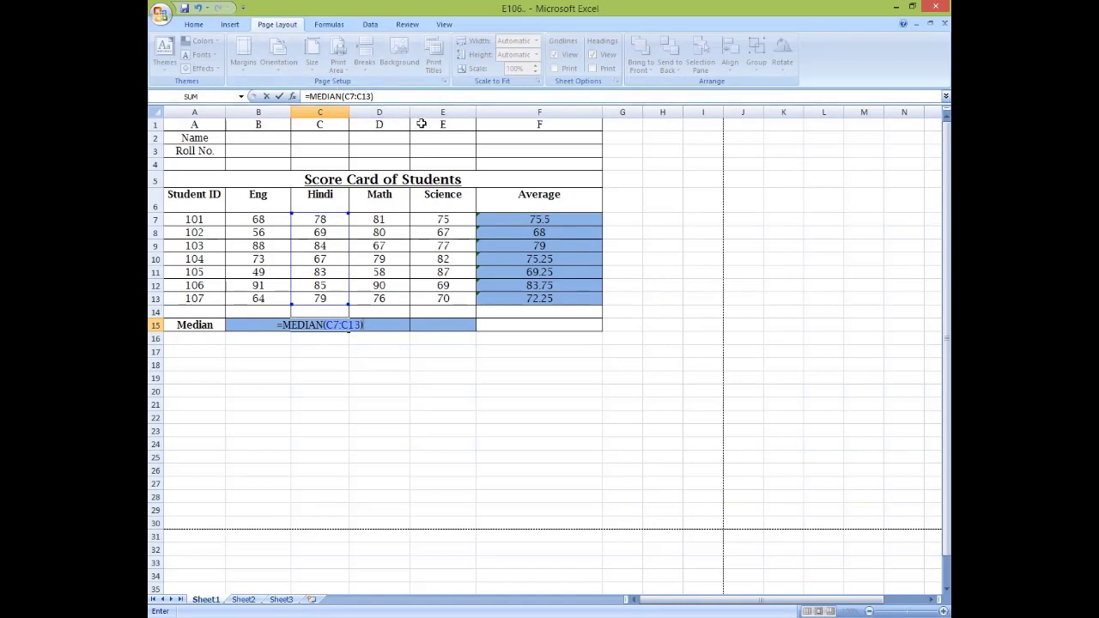
key("Return")
- Copy the median formula from C15 across to D15:E15 and check the formula in E15
left_click(320, 326)
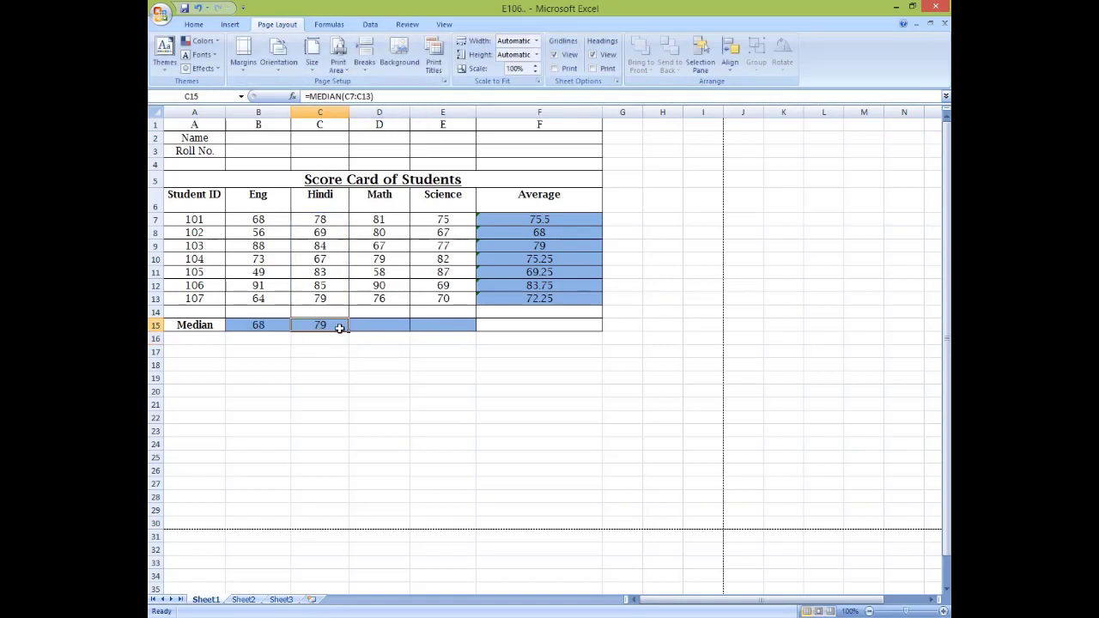
left_click_drag(349, 328, 455, 333)
left_click(456, 323)
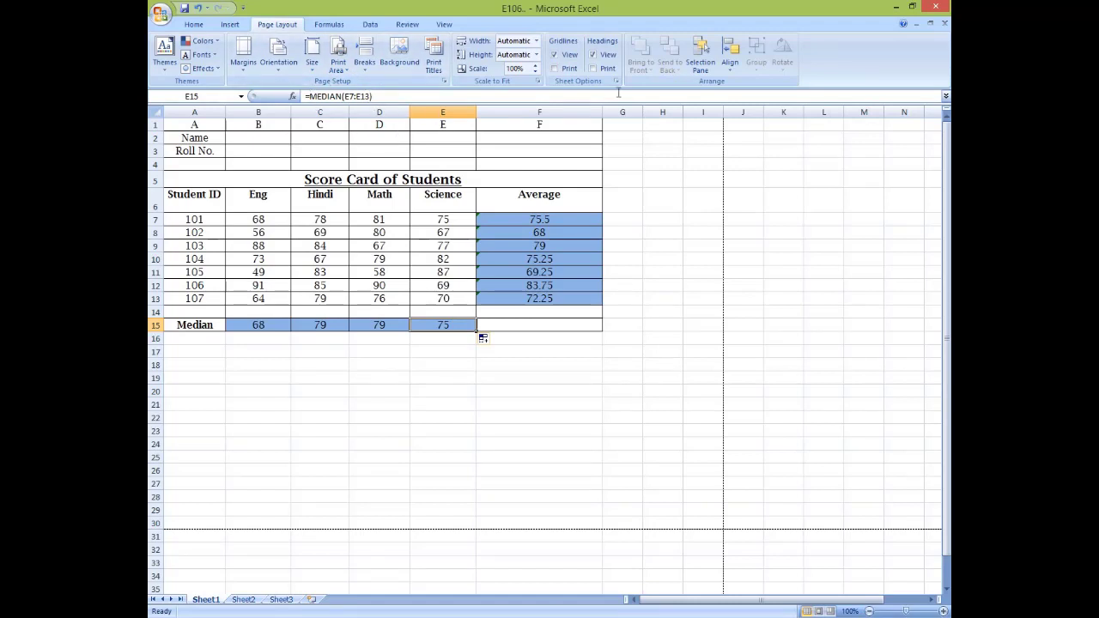
- Restore the workbook window beside the PDF and compare the finished score card with the PDF's sample worksheet
left_click(911, 7)
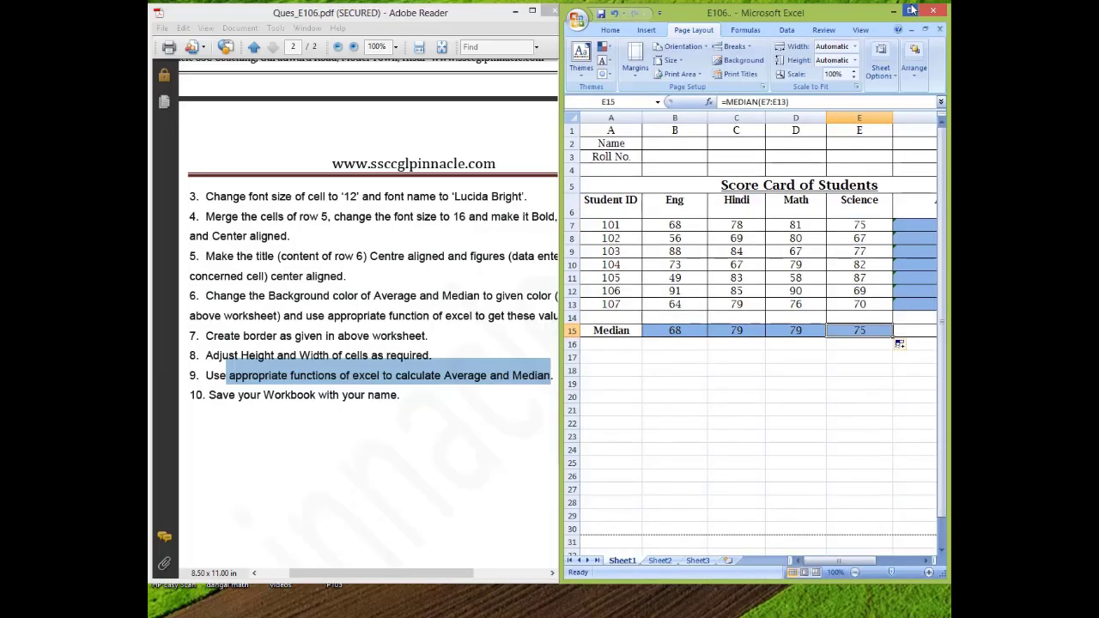
left_click(816, 563)
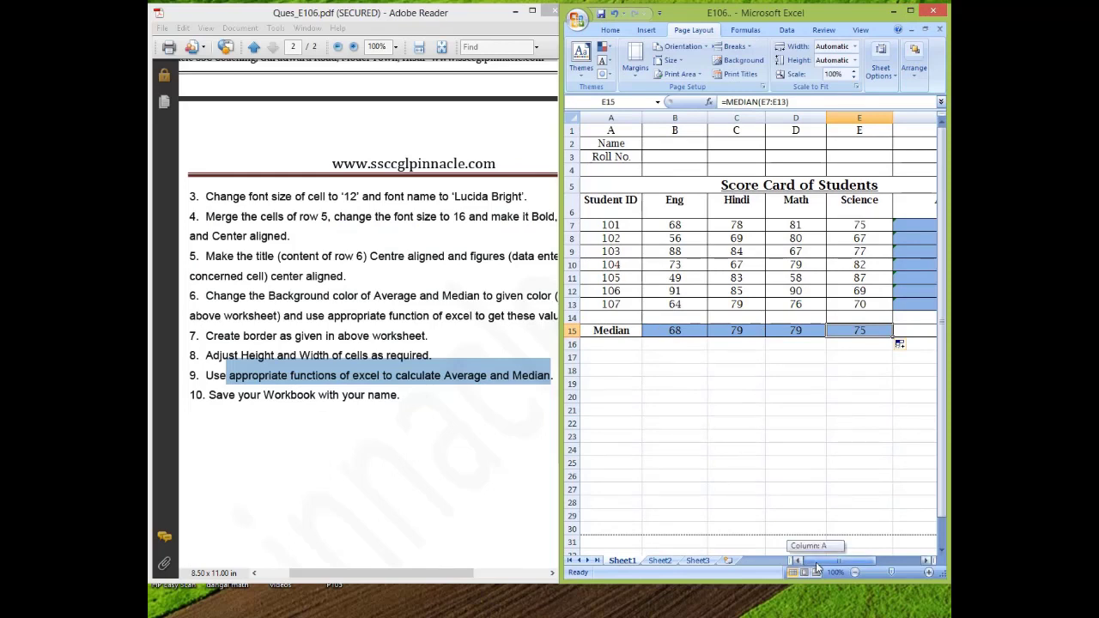
mouse_move(817, 565)
left_mouse_down()
mouse_move(851, 568)
mouse_move(833, 568)
left_mouse_up()
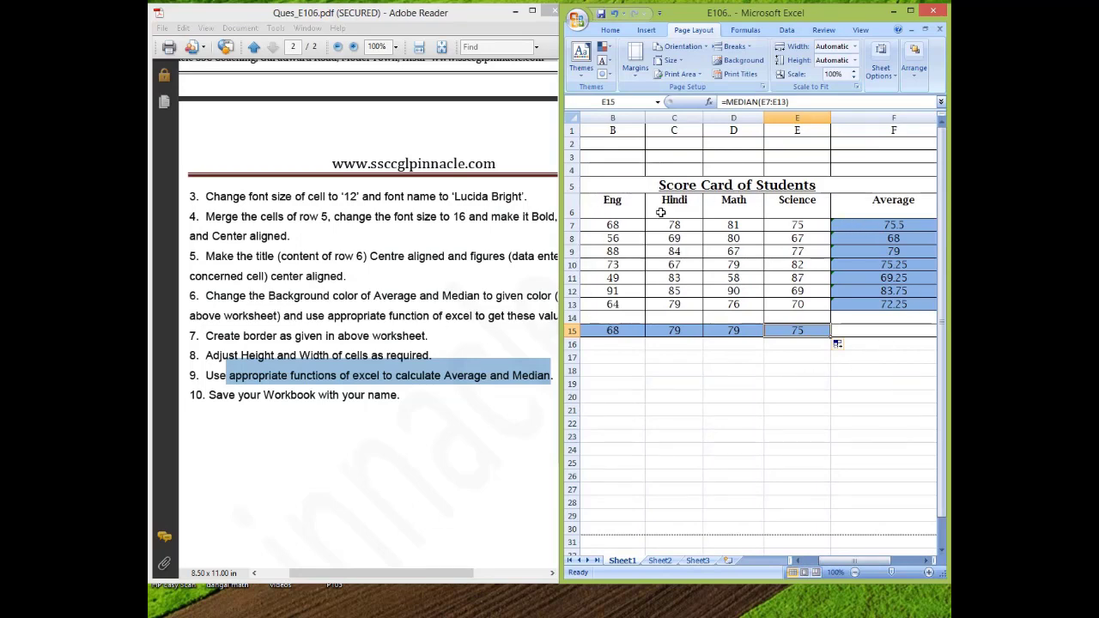
left_click(546, 434)
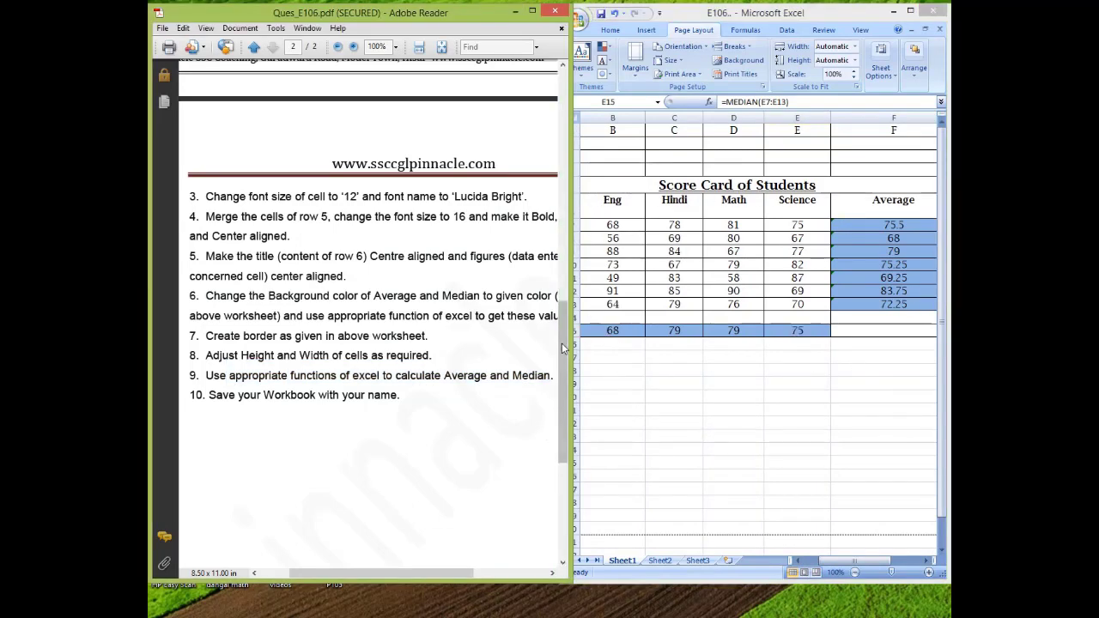
left_click_drag(564, 348, 578, 212)
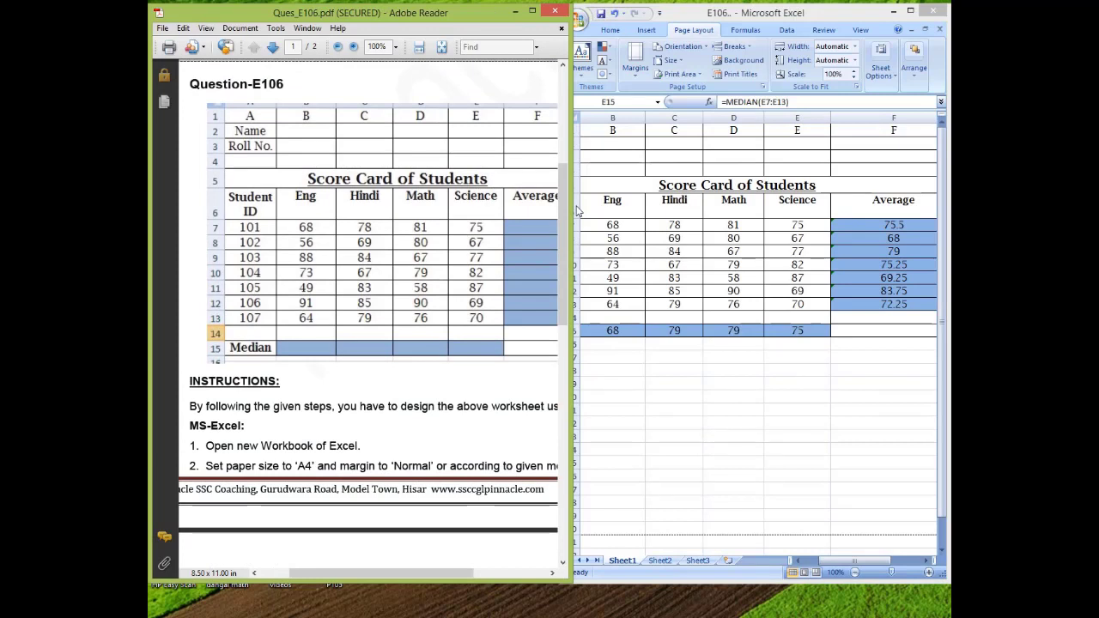
left_click(578, 211)
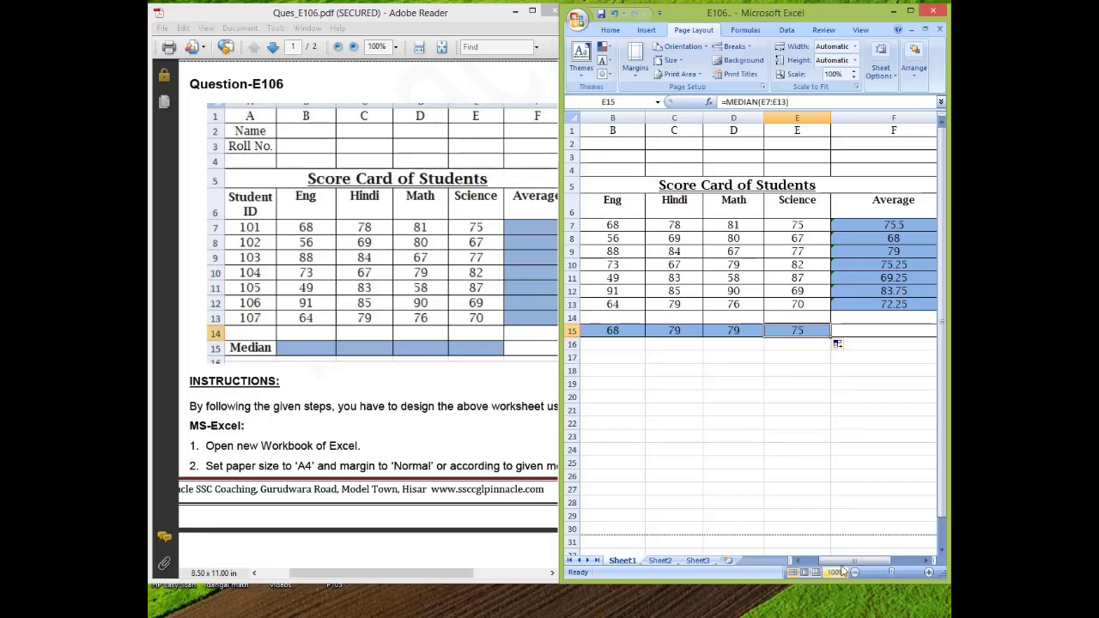
- Switch to the PDF in Adobe Reader and read its remaining instructions, highlighting instruction 10 about saving the workbook
left_click_drag(834, 564, 833, 572)
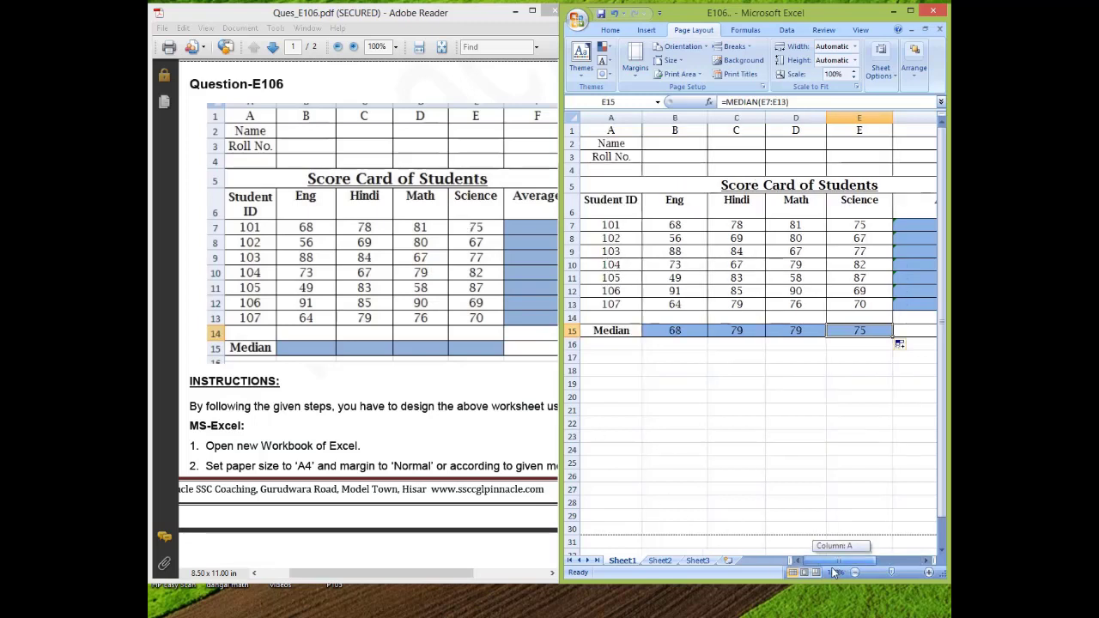
left_click(536, 558)
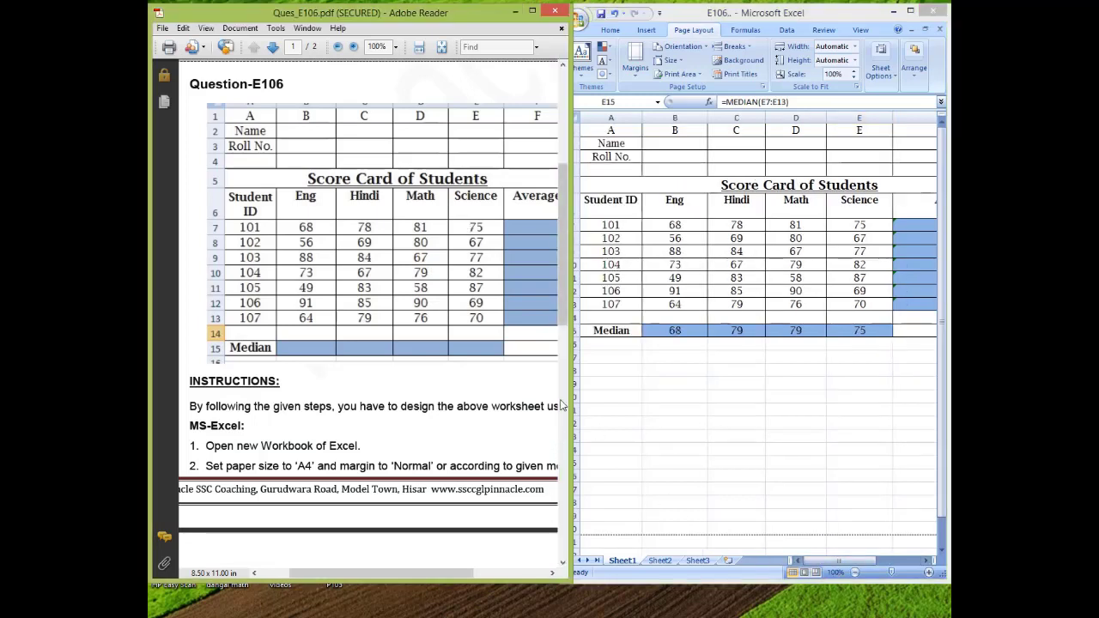
left_click_drag(559, 319, 559, 456)
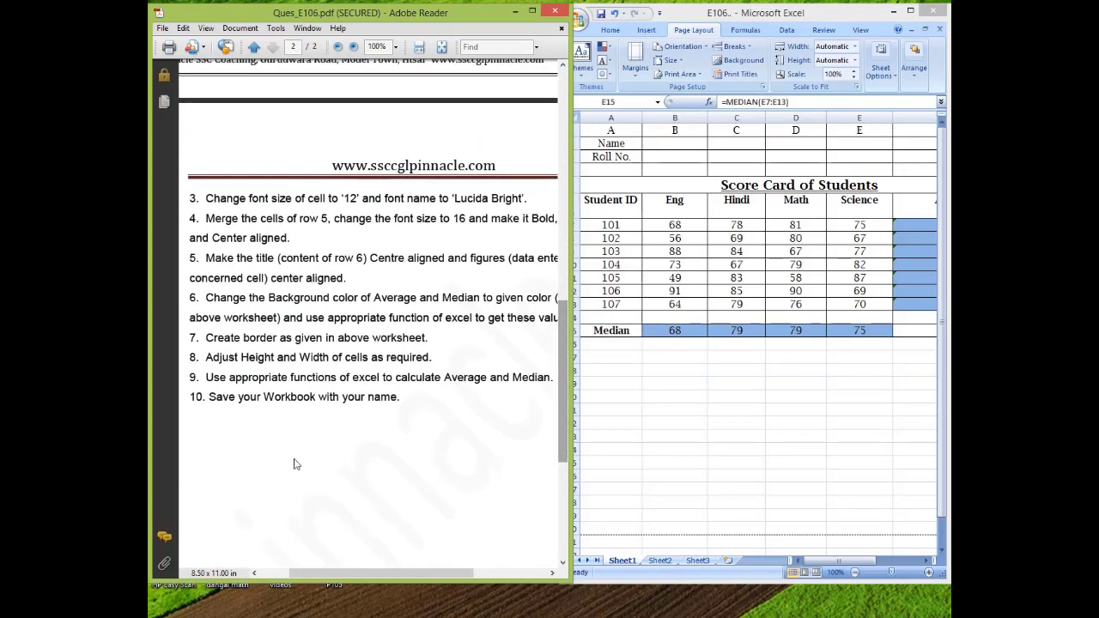
left_click_drag(207, 394, 401, 398)
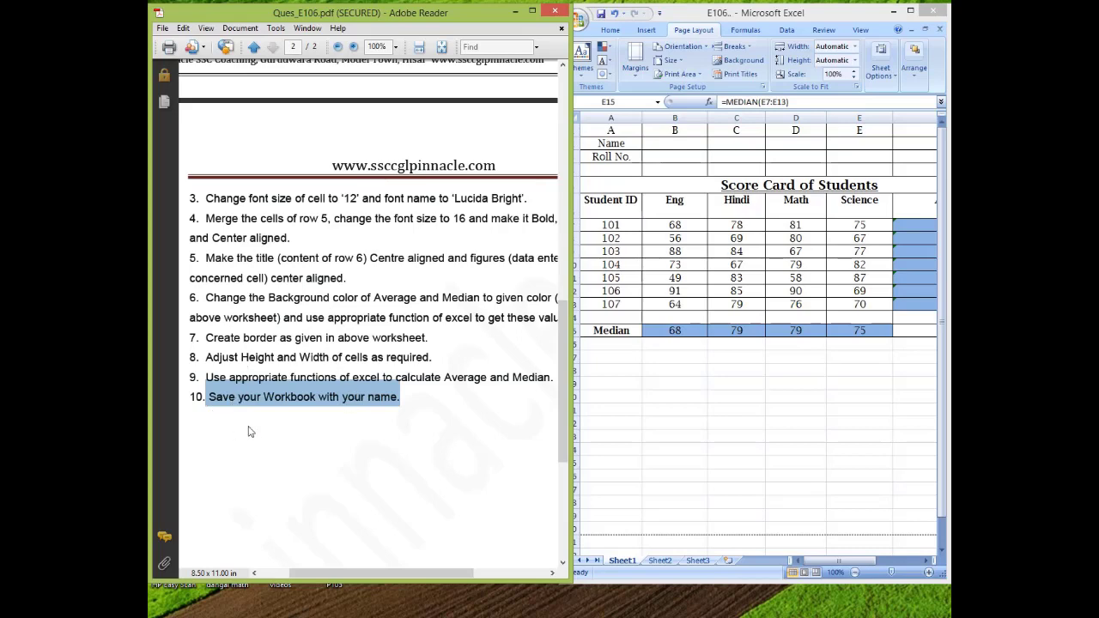
- Switch back to the Excel score card workbook, maximize its window and save it under its existing file name
left_click(910, 10)
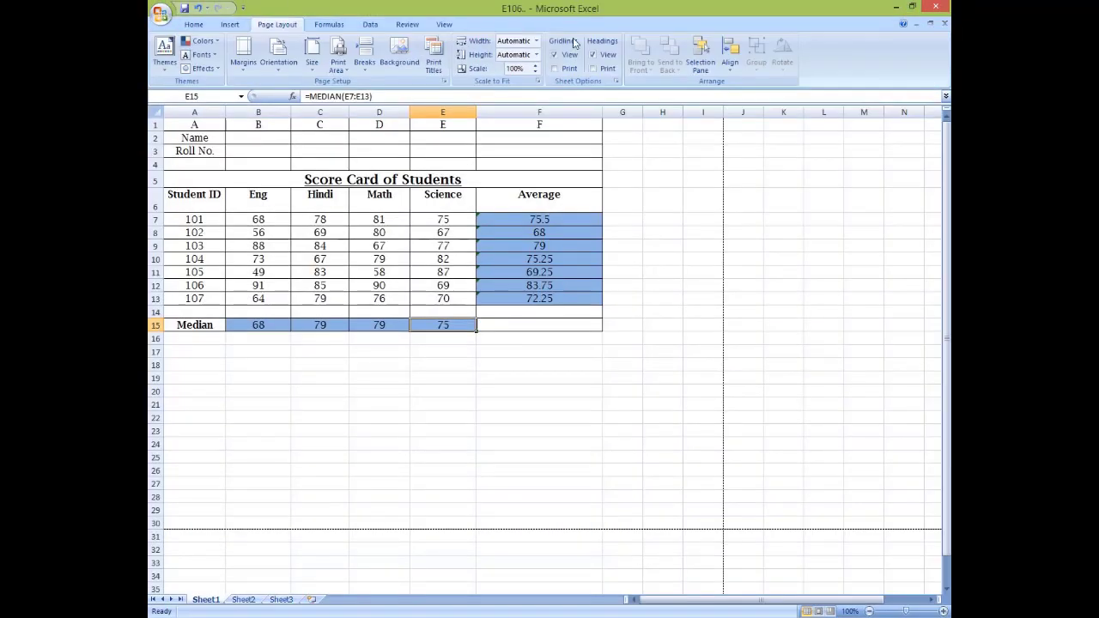
left_click(161, 14)
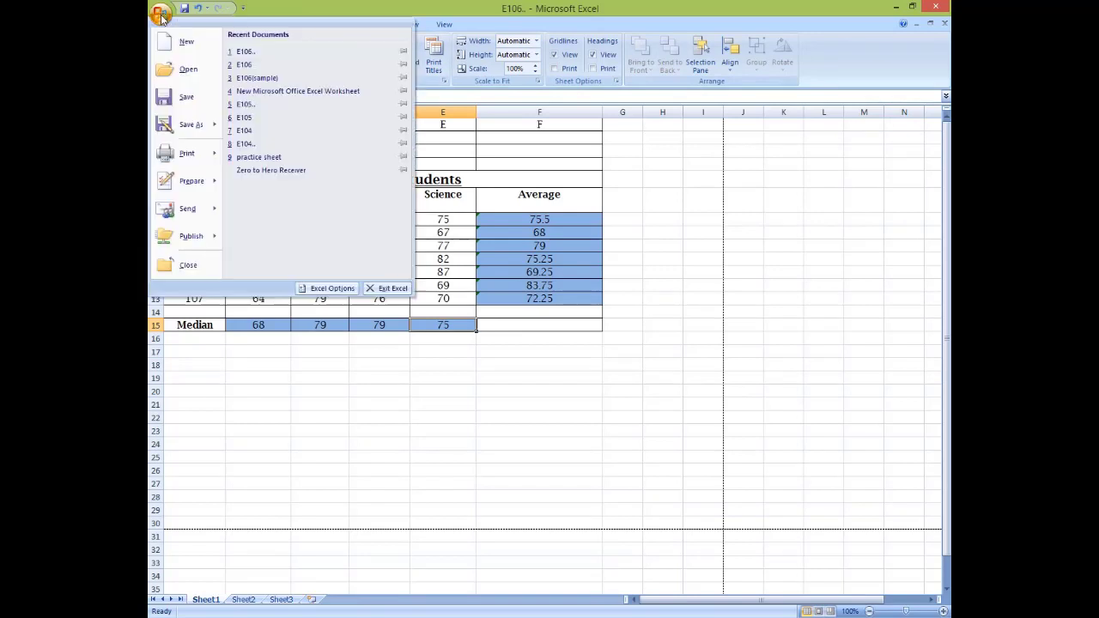
left_click(183, 97)
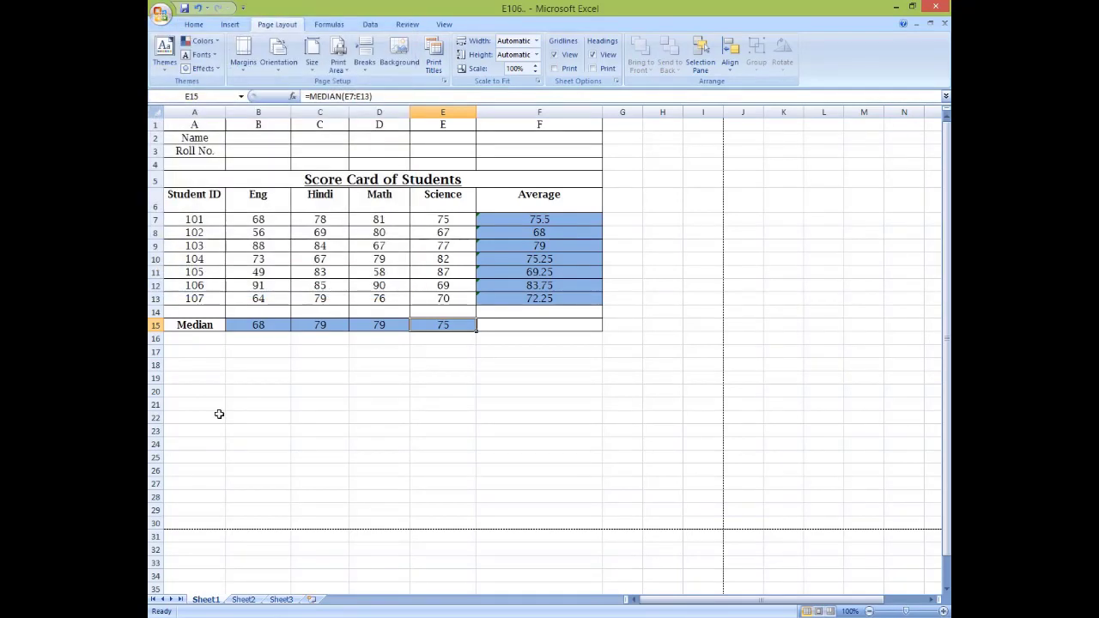